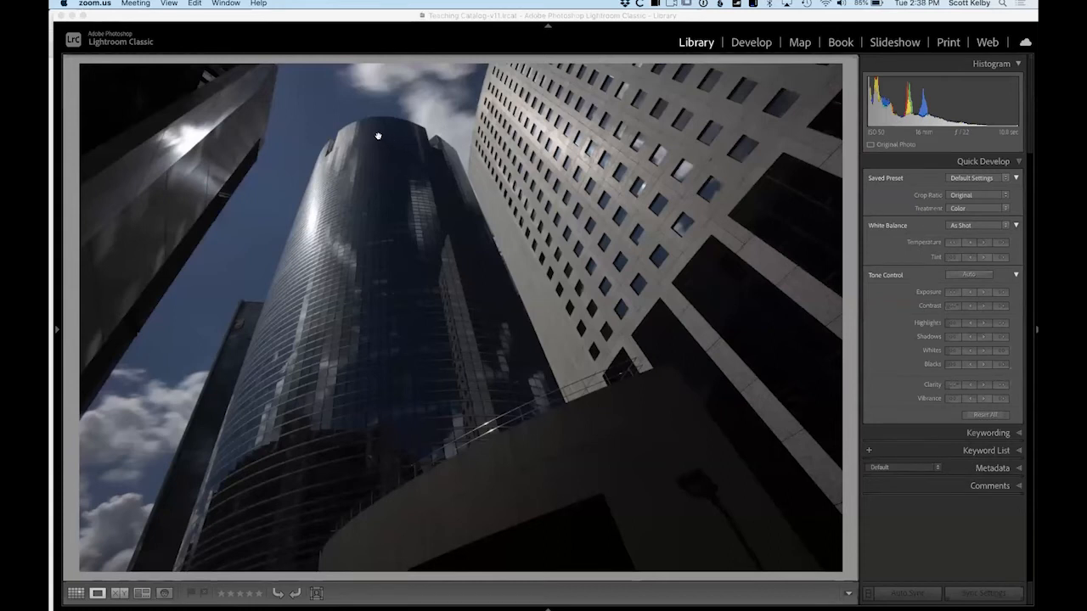
Open the skyscraper photo from Lightroom Classic in Luminar AI for editing.
{"action": "left_click", "coordinate": [378, 136]}
{"action": "left_click", "coordinate": [598, 404]}
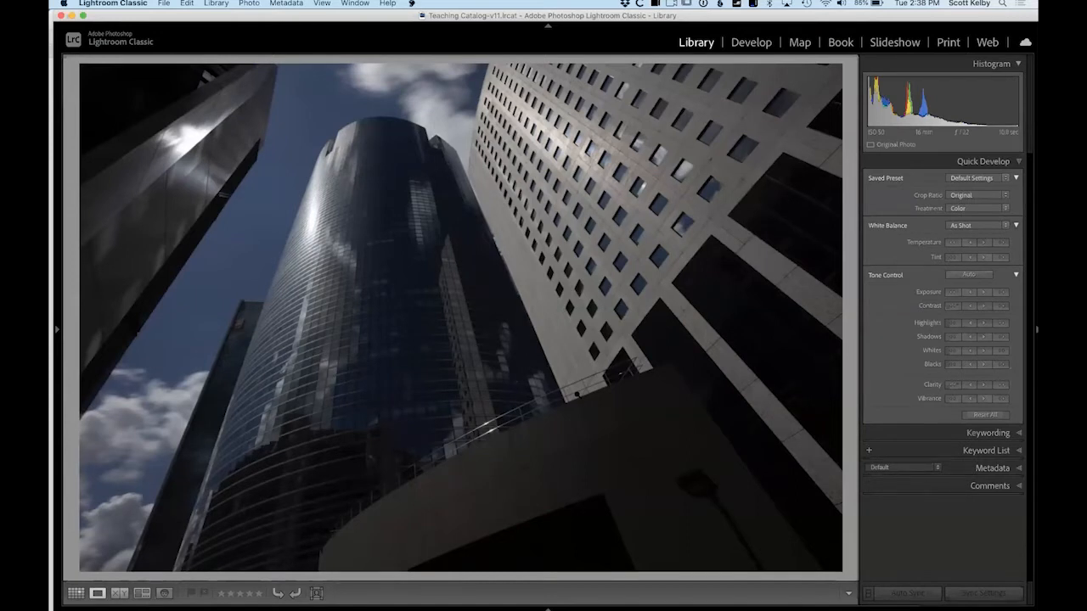
{"action": "left_click", "coordinate": [249, 4]}
{"action": "mouse_move", "coordinate": [276, 99]}
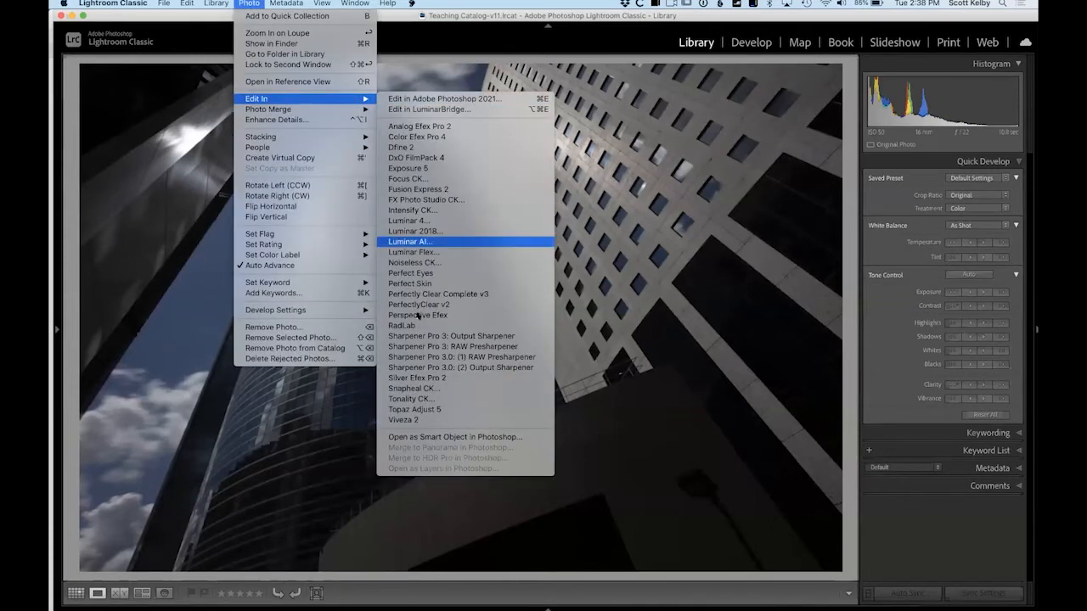
{"action": "left_click", "coordinate": [467, 244]}
{"action": "left_click", "coordinate": [550, 408]}
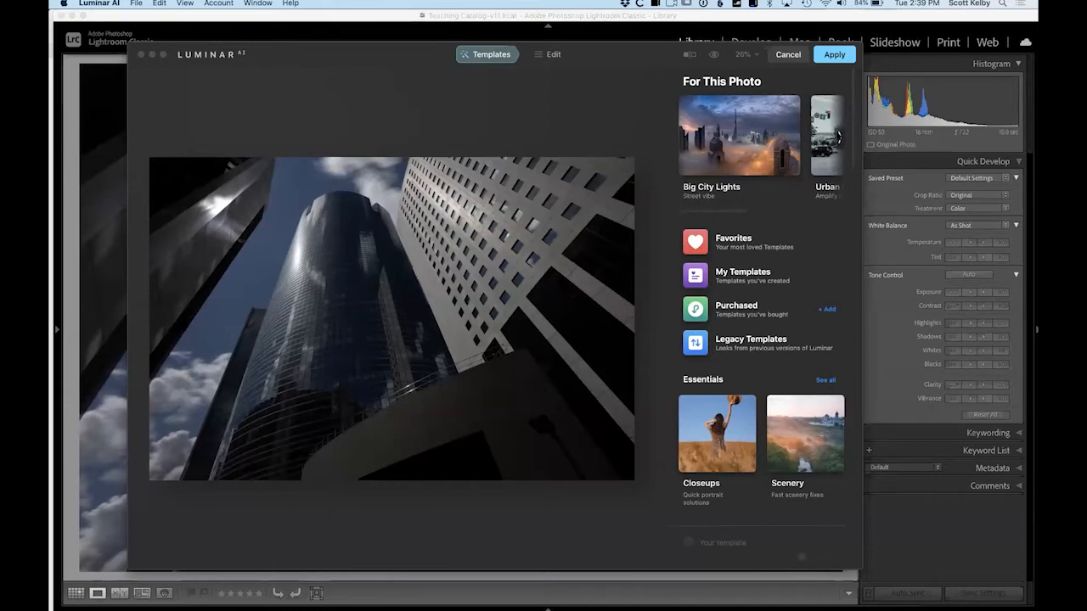
Browse the template collections suggested for this photo and open the Big City Lights collection.
{"action": "left_click", "coordinate": [839, 138]}
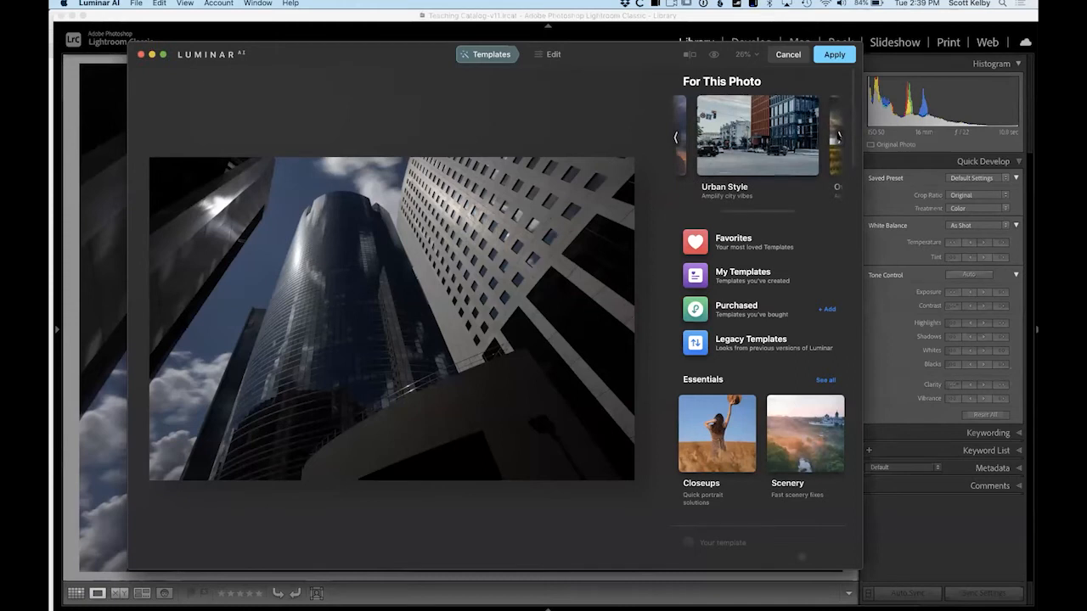
{"action": "left_click", "coordinate": [839, 137]}
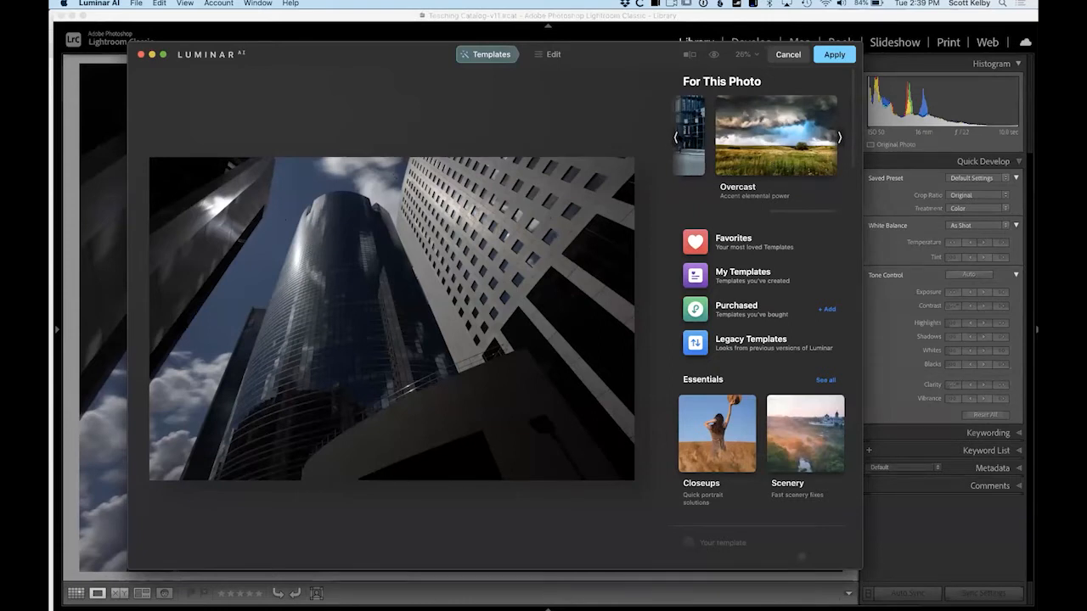
{"action": "left_click", "coordinate": [676, 138]}
{"action": "left_click", "coordinate": [838, 138]}
{"action": "left_click", "coordinate": [676, 138]}
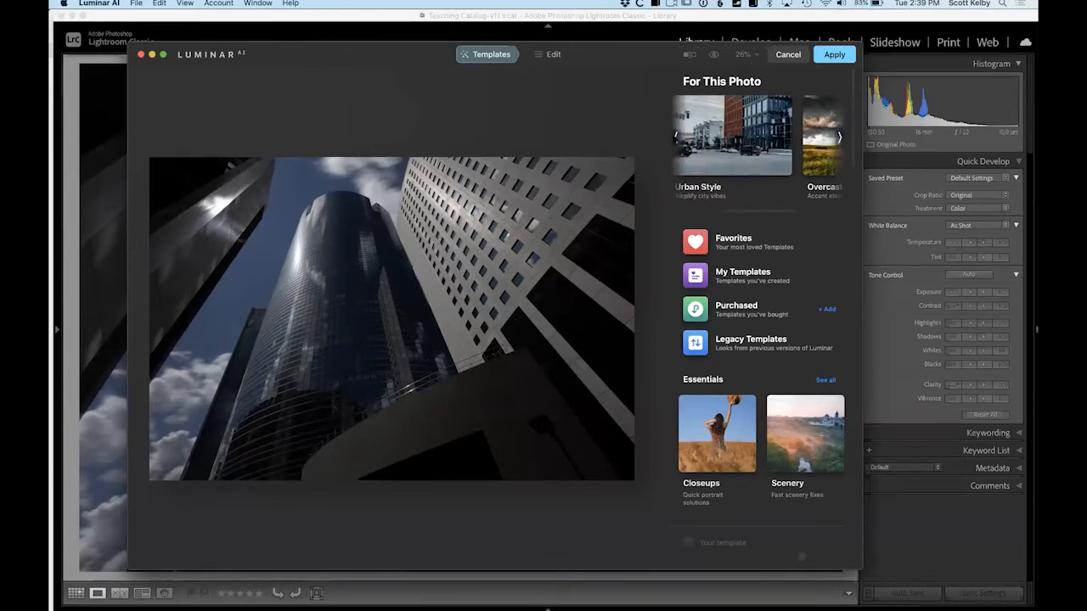
{"action": "left_click", "coordinate": [676, 137]}
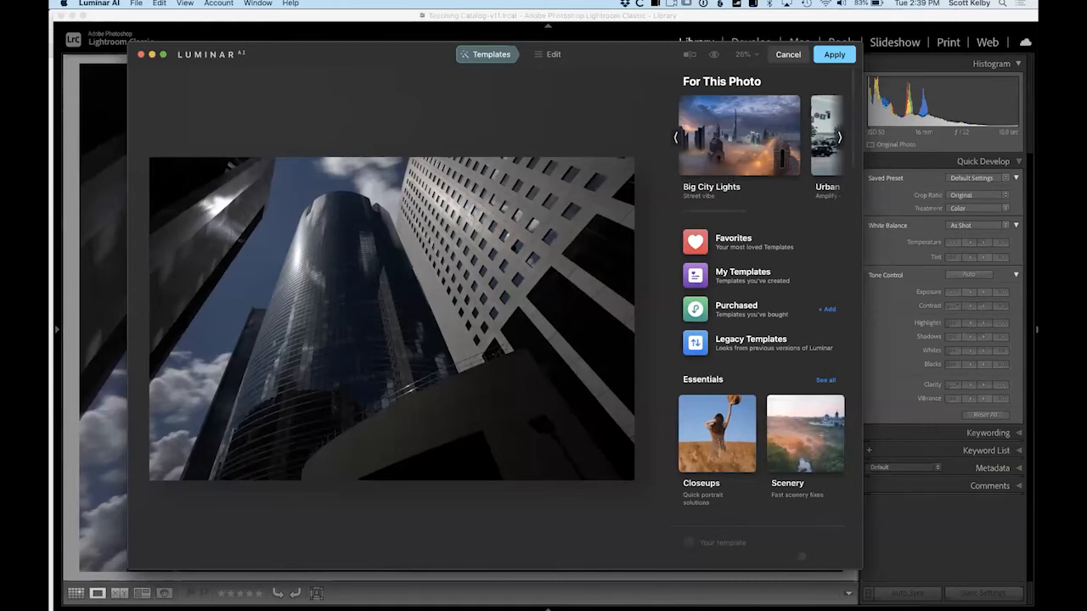
{"action": "left_click", "coordinate": [726, 130]}
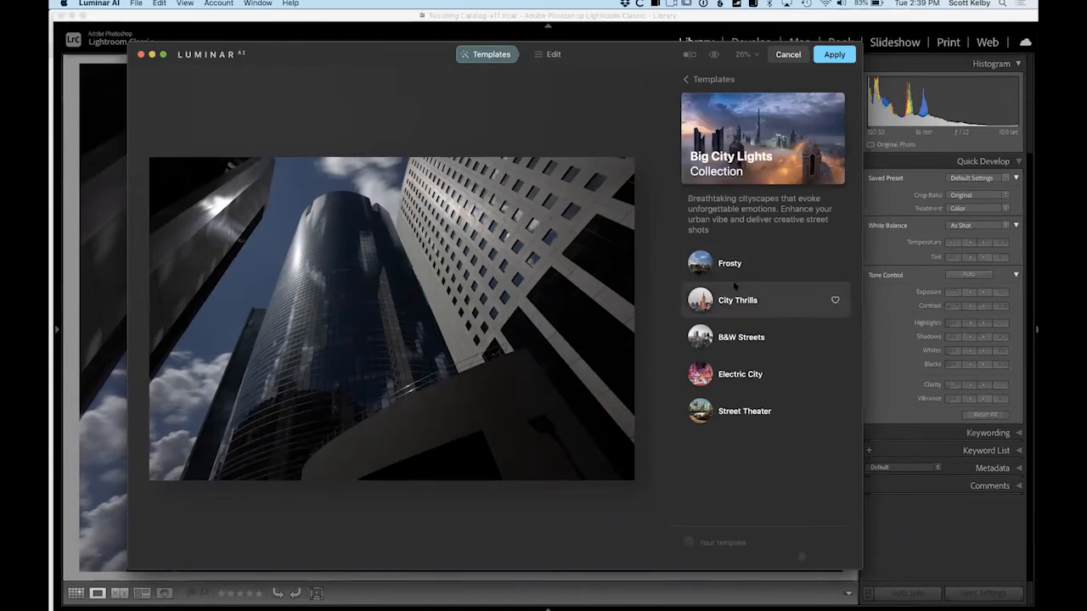
Try the Electric City, Street Theater and City Thrills templates on the photo, varying the strength of Street Theater.
{"action": "left_click", "coordinate": [727, 372]}
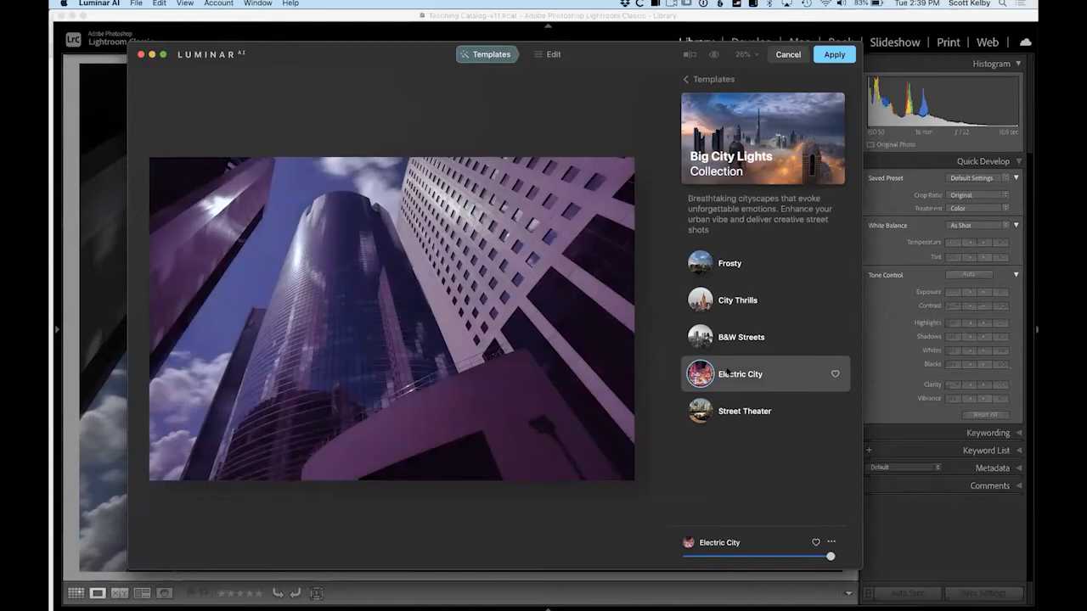
{"action": "left_click", "coordinate": [730, 411]}
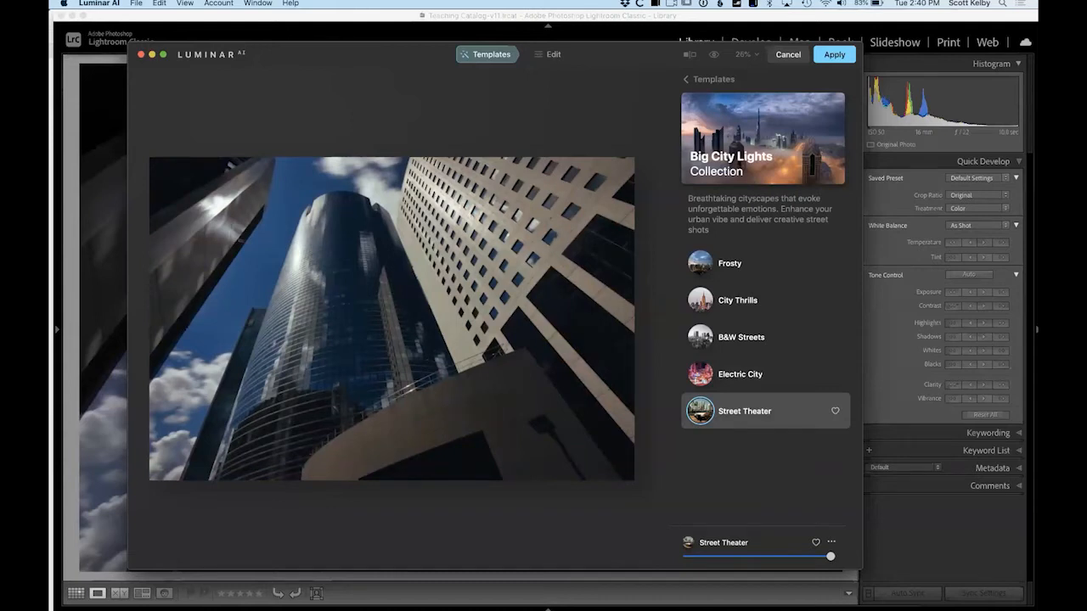
{"action": "left_click_drag", "start_coordinate": [830, 556], "coordinate": [751, 556]}
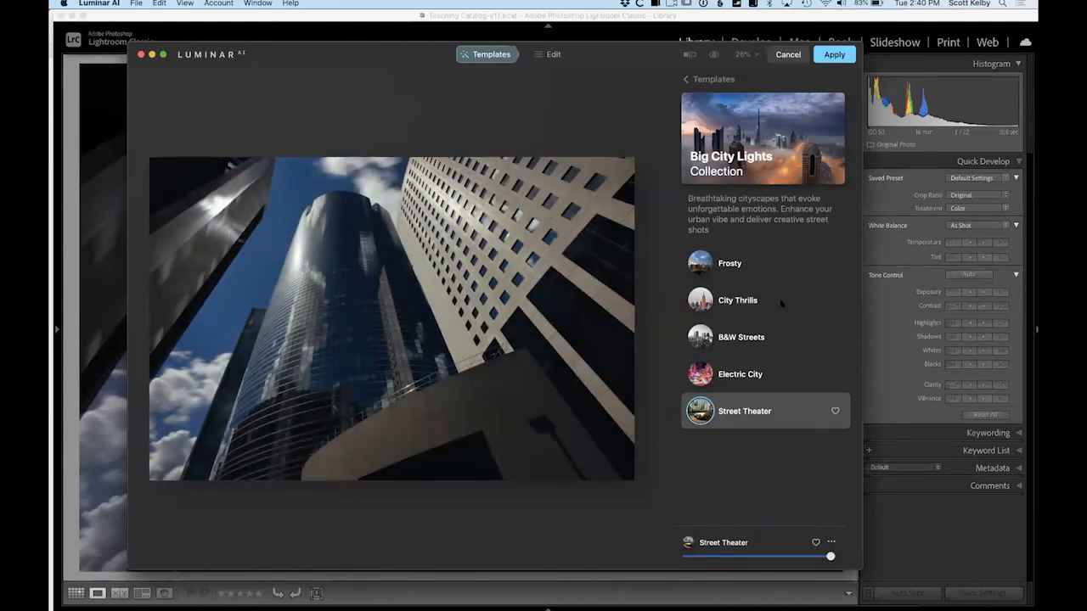
{"action": "left_click", "coordinate": [780, 302]}
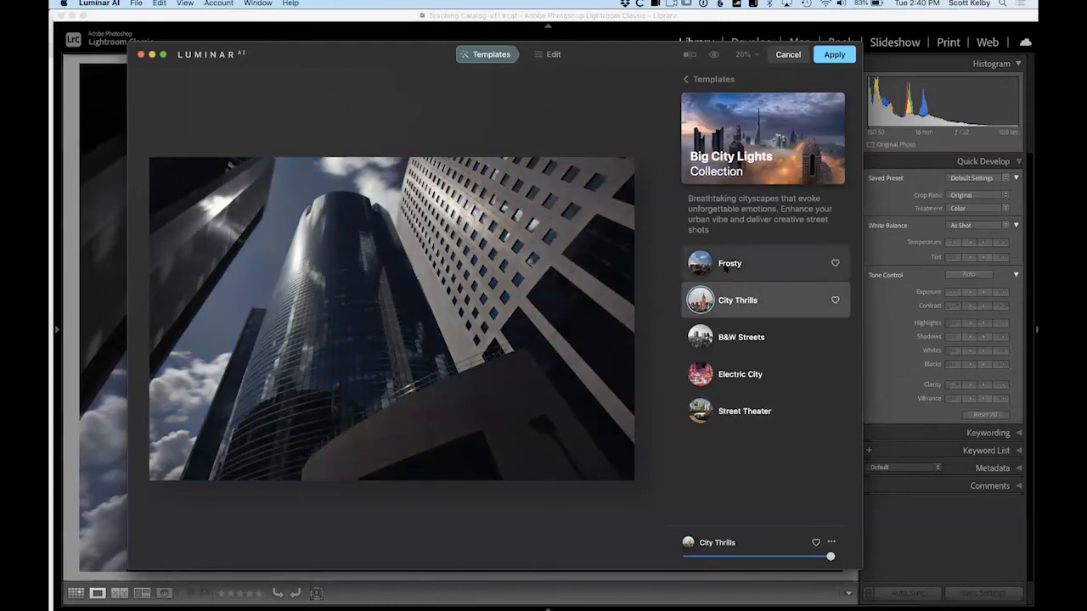
Apply the Frosty template, compare it with the original photo, and mark it as a favorite.
{"action": "left_click", "coordinate": [726, 269]}
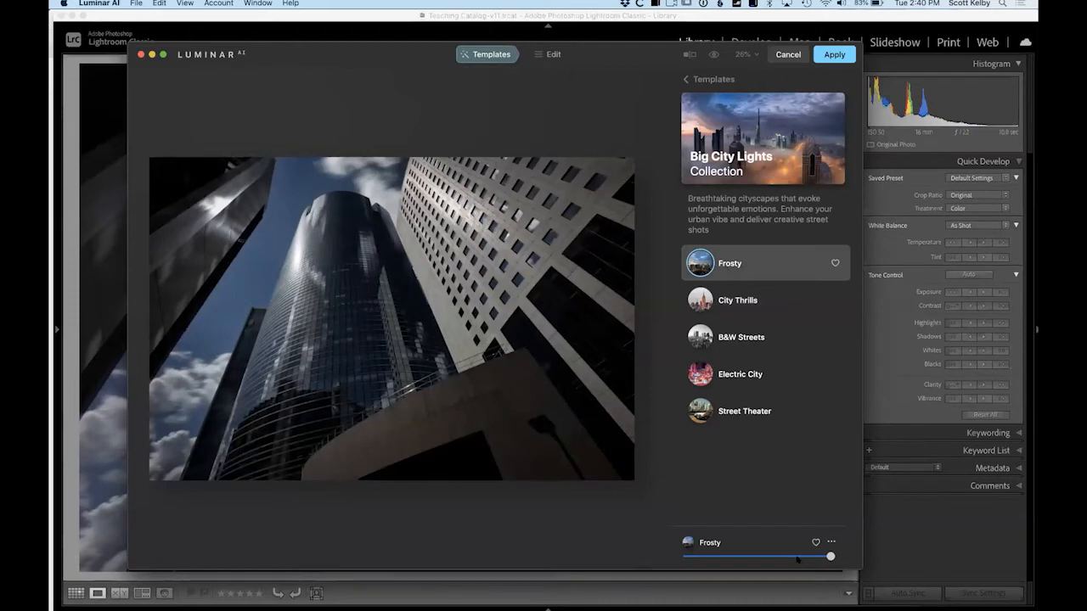
{"action": "left_click", "coordinate": [714, 53]}
{"action": "left_click", "coordinate": [714, 53]}
{"action": "left_click", "coordinate": [714, 54]}
{"action": "left_click", "coordinate": [714, 54]}
{"action": "left_click", "coordinate": [835, 263]}
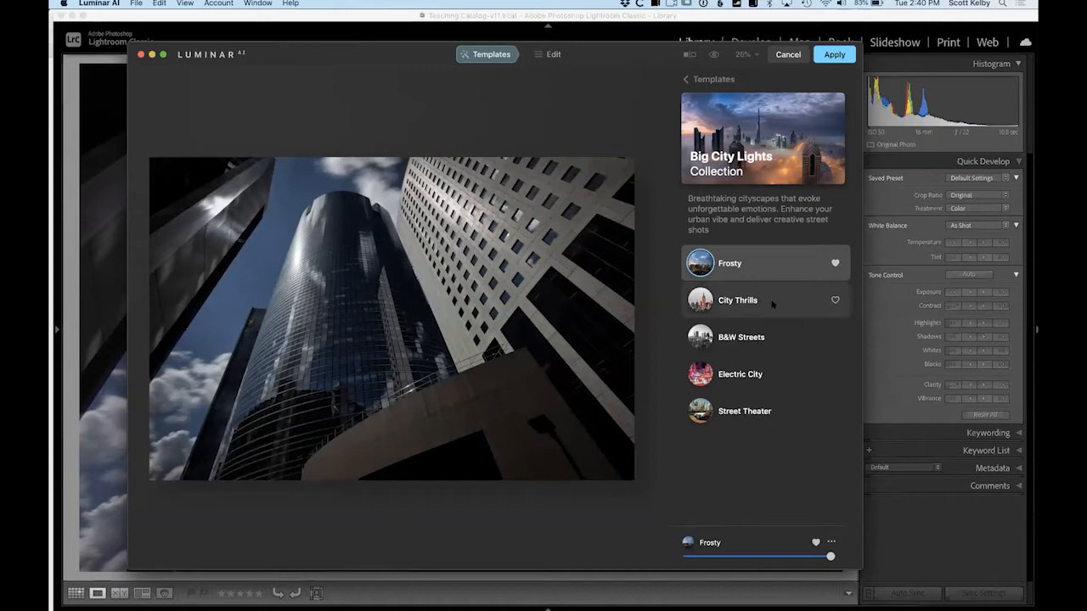
Try City Thrills again, then apply the B&W Streets template and add it to the favorites.
{"action": "left_click", "coordinate": [744, 301]}
{"action": "left_click", "coordinate": [735, 340]}
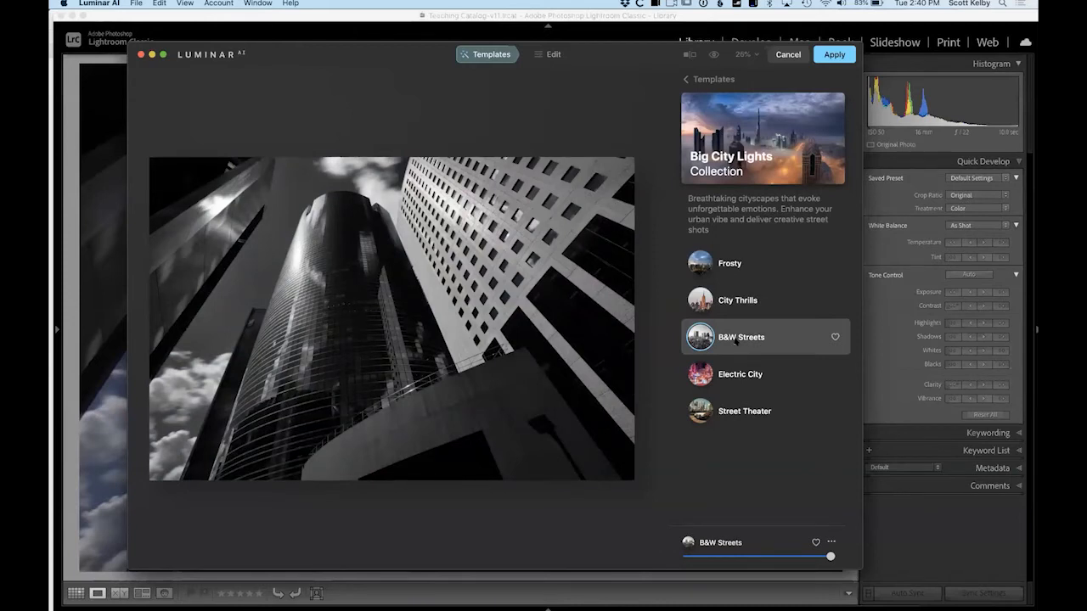
{"action": "left_click", "coordinate": [834, 337]}
Review the saved favorite templates by previewing Frosty and B&W Streets, and return to the template overview.
{"action": "left_click", "coordinate": [686, 80]}
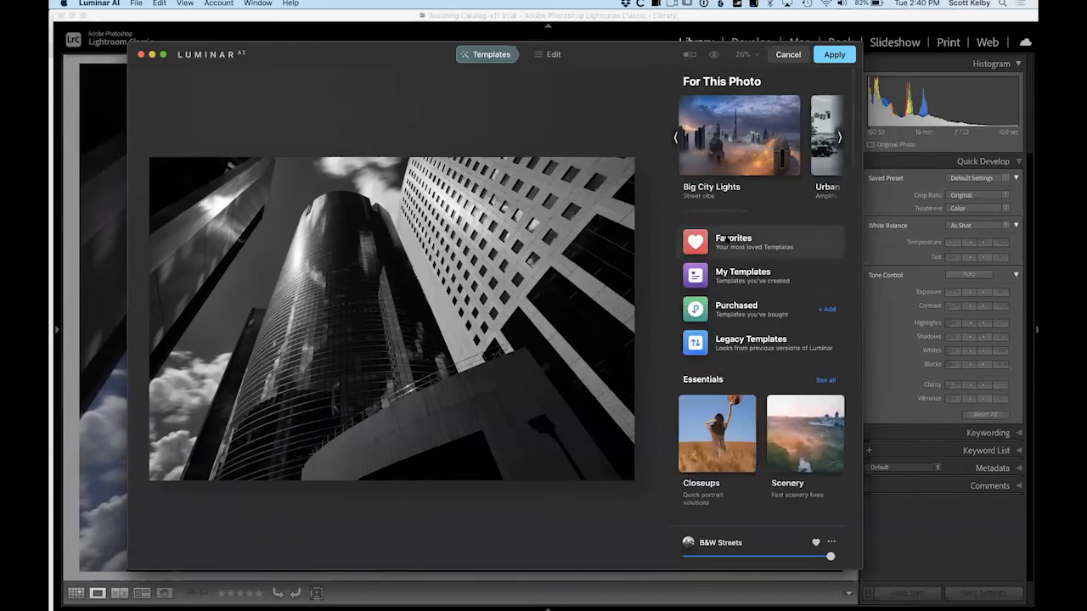
{"action": "left_click", "coordinate": [726, 240]}
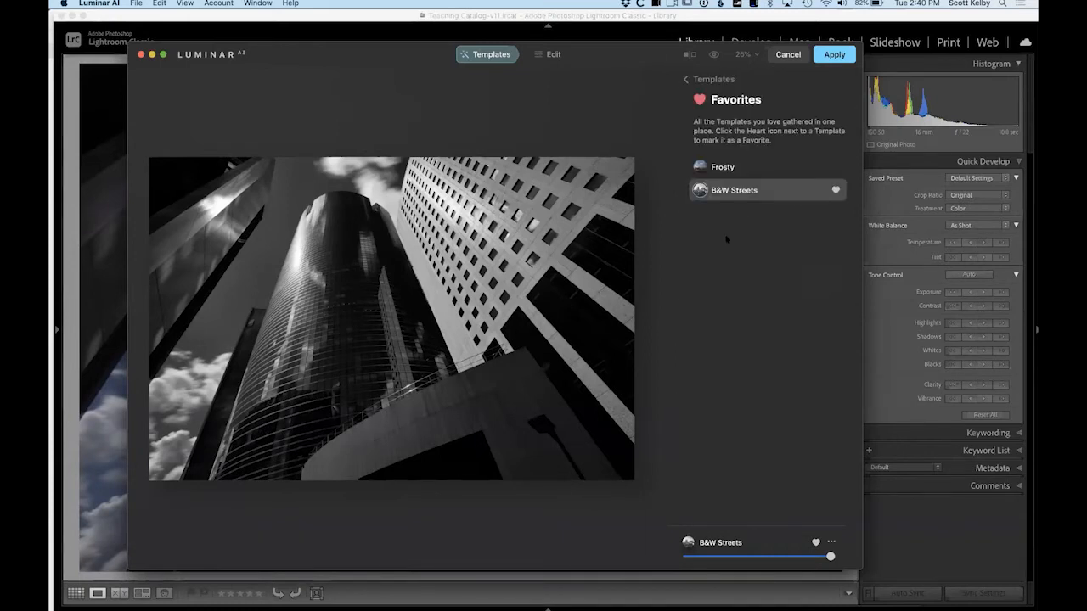
{"action": "left_click", "coordinate": [754, 168]}
{"action": "left_click", "coordinate": [757, 190]}
{"action": "left_click", "coordinate": [686, 80]}
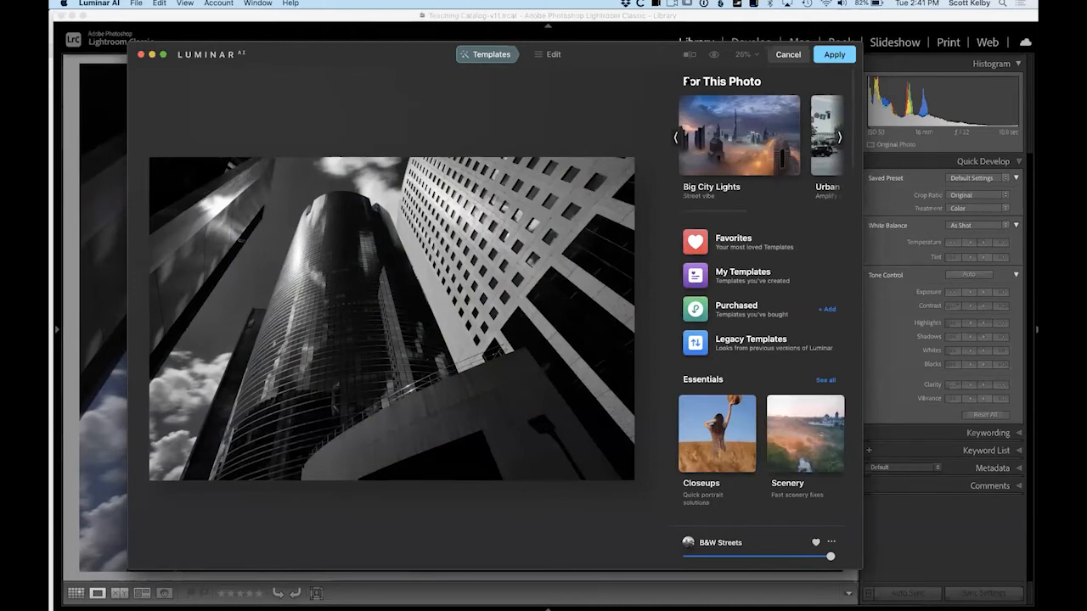
Preview Old Town and Edinburgh from the Urban Style collection, comparing Old Town with the original photo.
{"action": "left_click", "coordinate": [828, 126]}
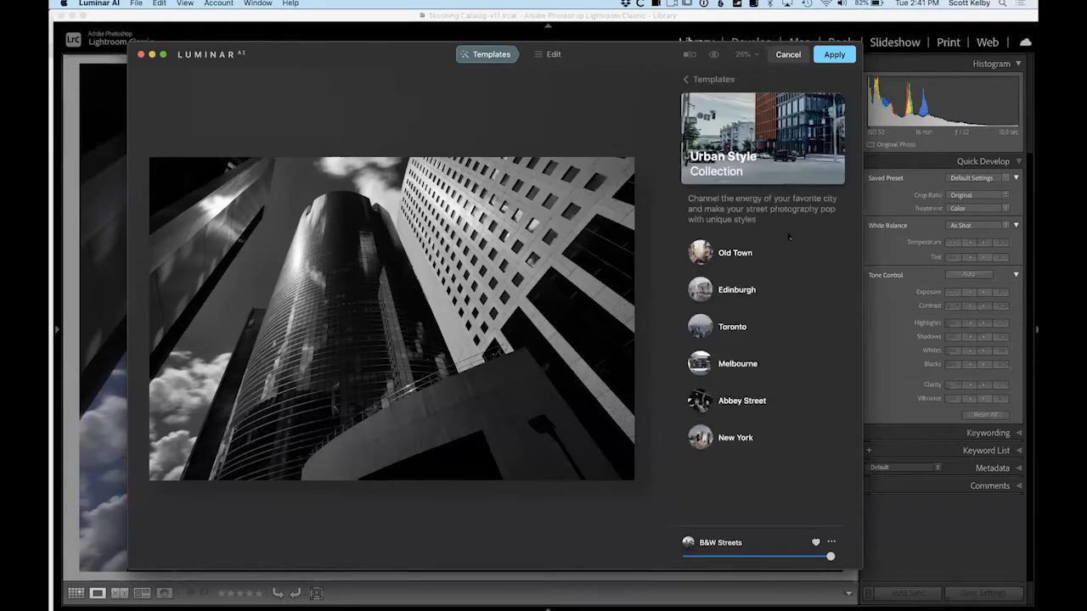
{"action": "left_click", "coordinate": [742, 251]}
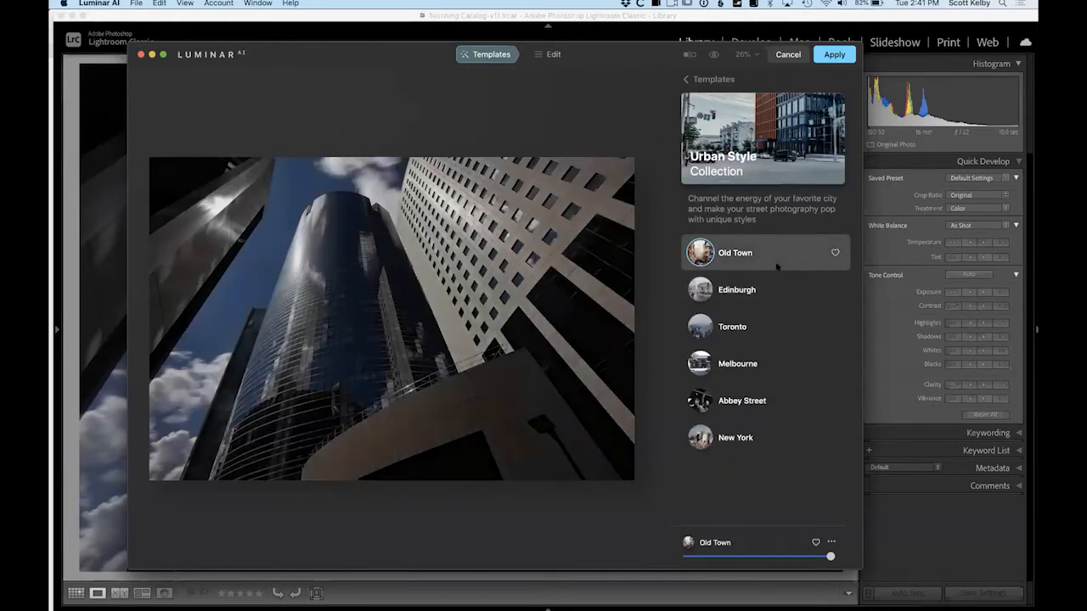
{"action": "left_click", "coordinate": [738, 289]}
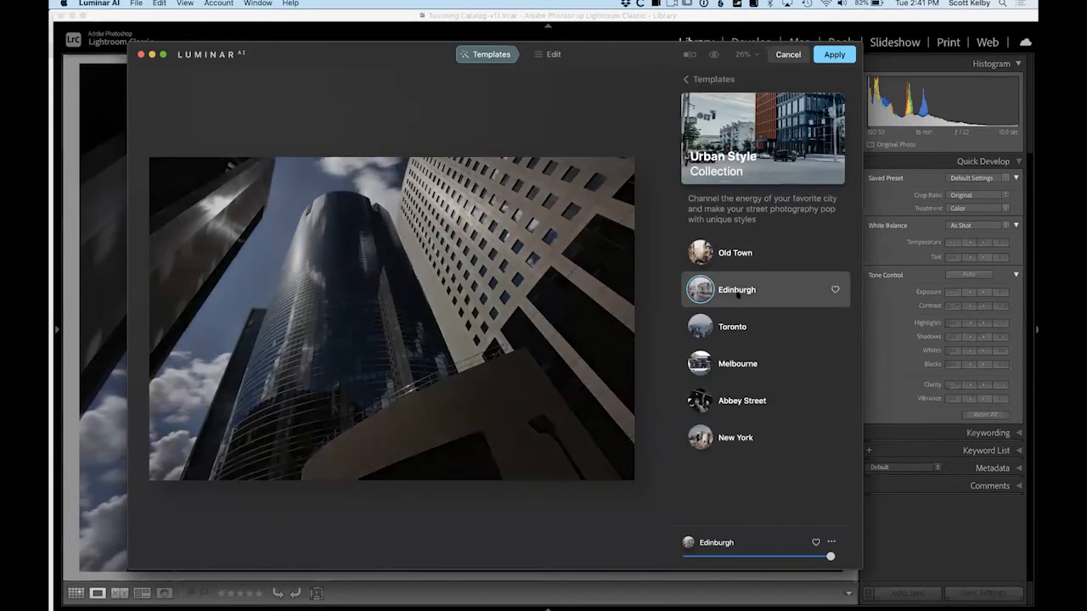
{"action": "left_click", "coordinate": [740, 259]}
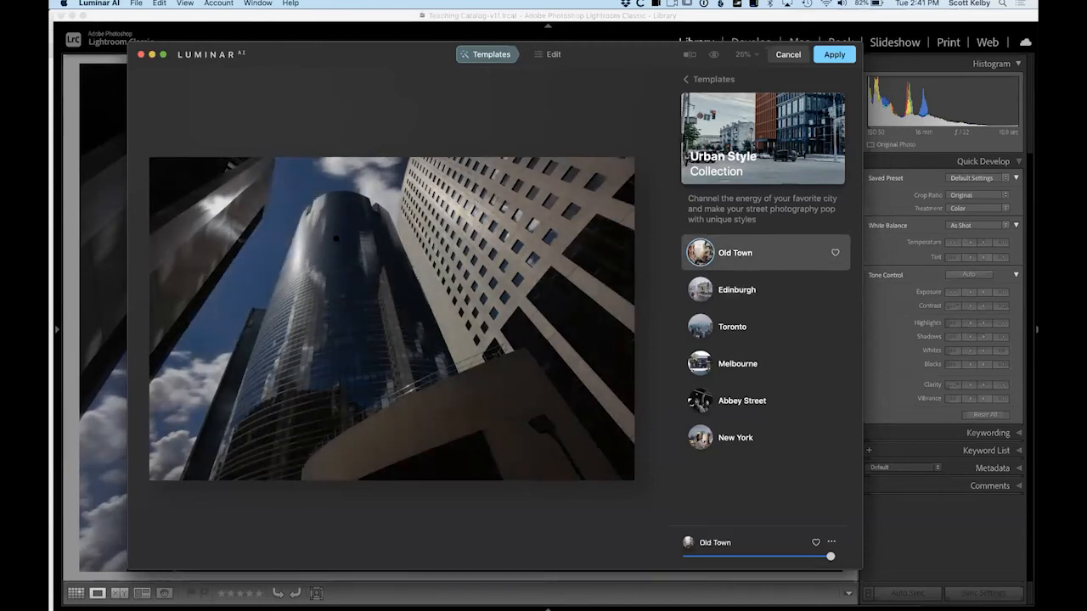
{"action": "left_click", "coordinate": [714, 57]}
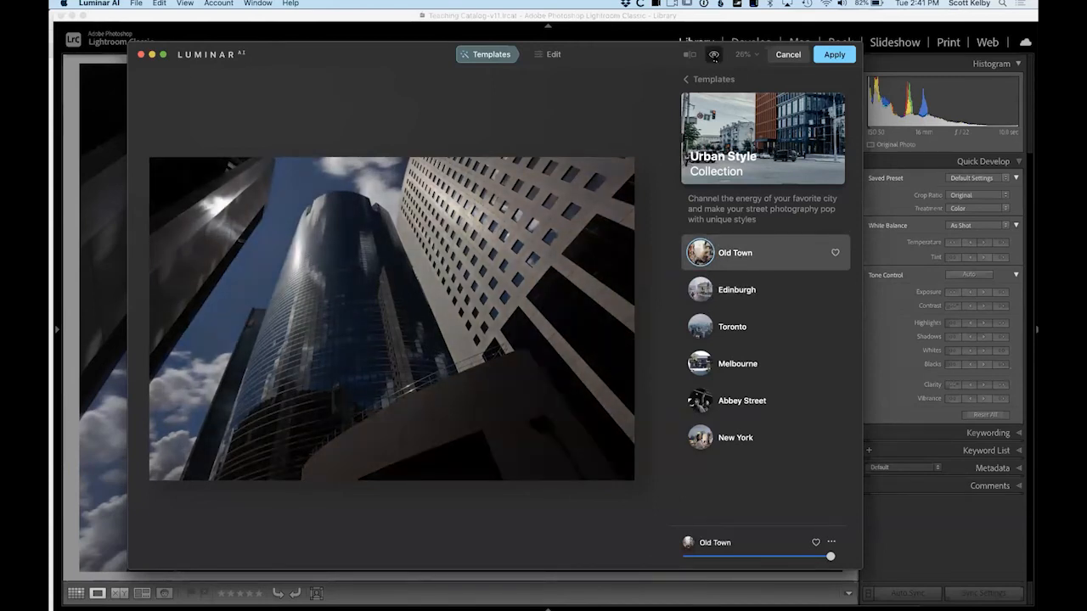
{"action": "left_click", "coordinate": [714, 57]}
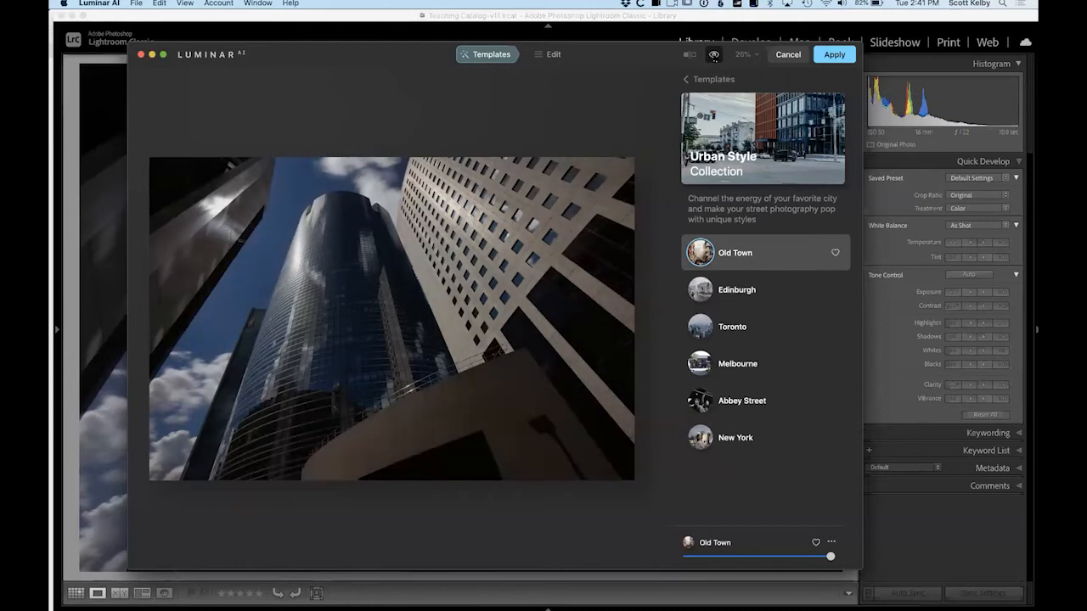
{"action": "left_click", "coordinate": [713, 56]}
{"action": "left_click", "coordinate": [713, 56]}
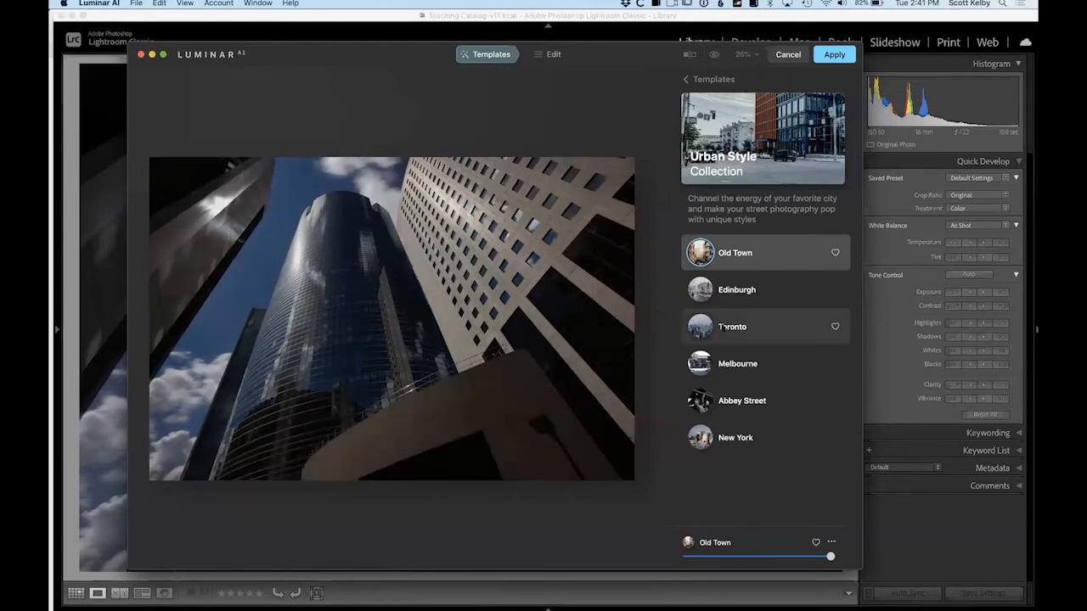
Try the Melbourne, Abbey Street and New York templates on the photo.
{"action": "left_click", "coordinate": [726, 371]}
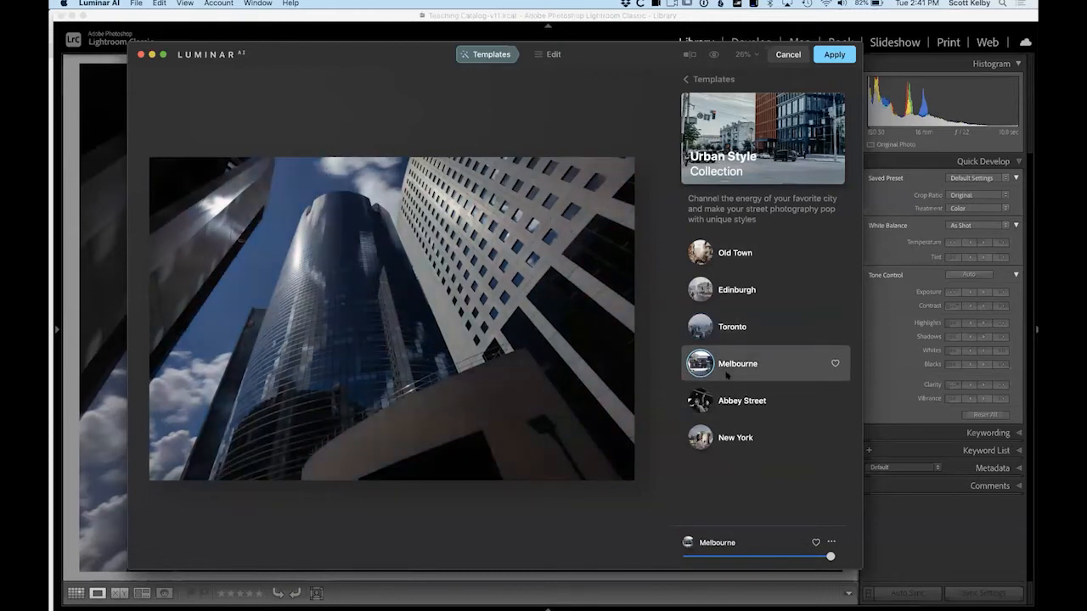
{"action": "left_click", "coordinate": [728, 401]}
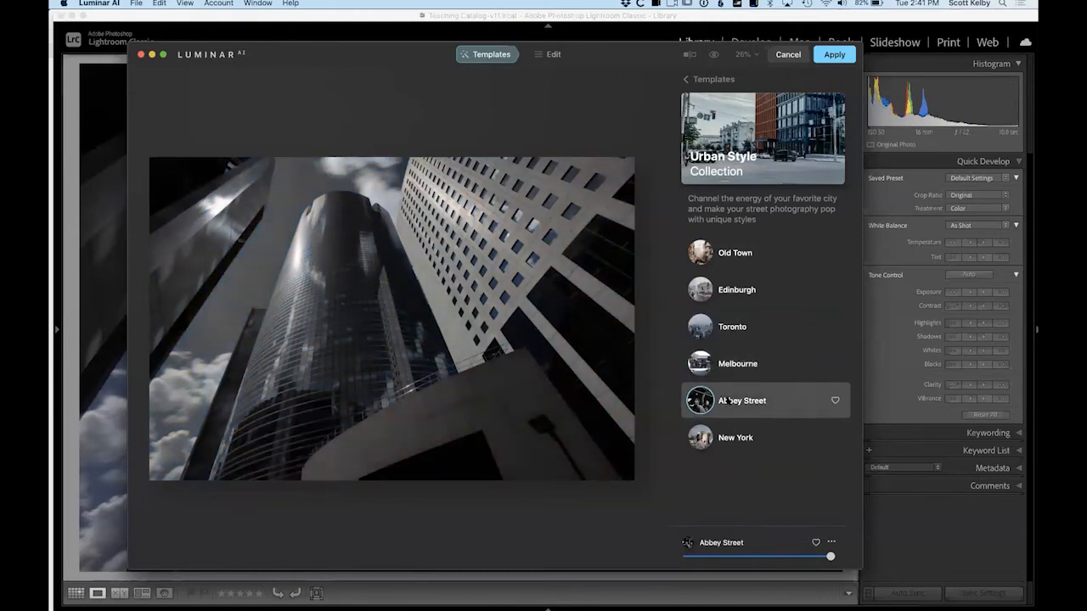
{"action": "left_click", "coordinate": [735, 441]}
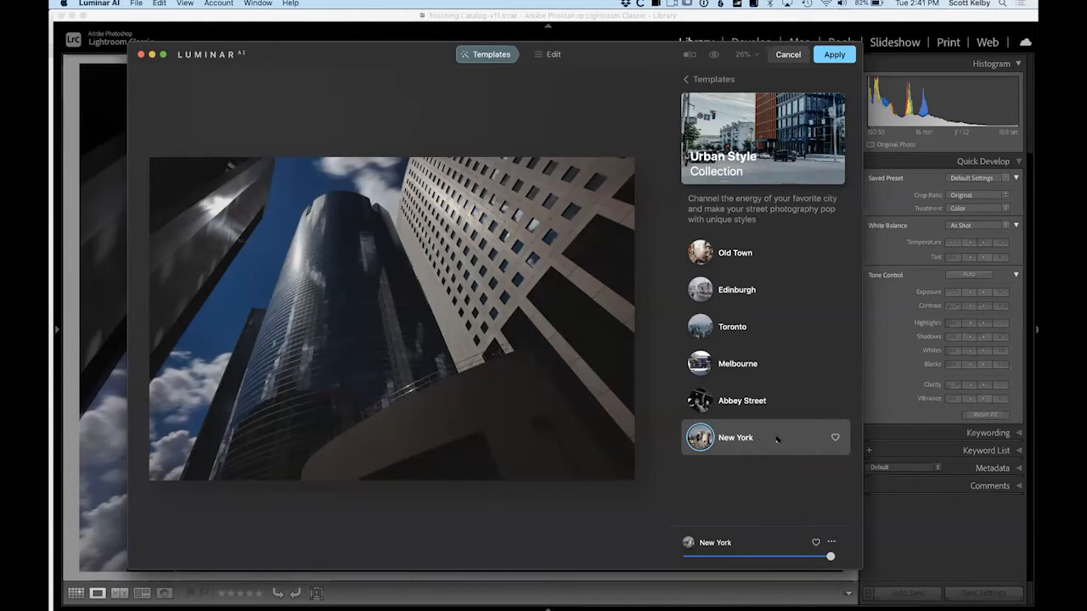
Compare Old Town, Toronto and Melbourne on the photo, keep the Melbourne template applied and mark it as a favorite.
{"action": "left_click", "coordinate": [754, 262]}
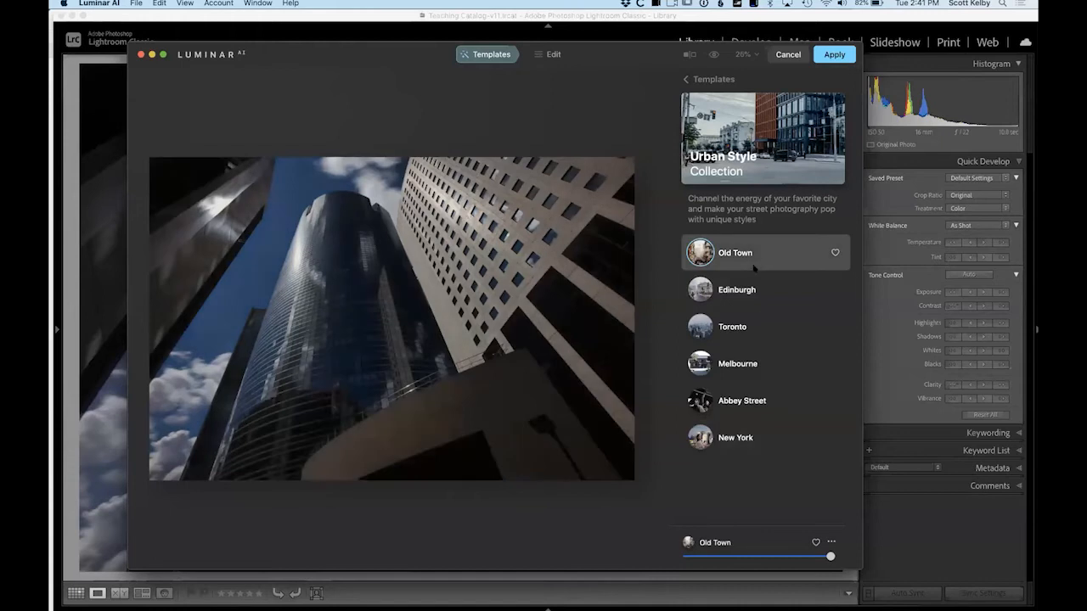
{"action": "left_click", "coordinate": [735, 329]}
{"action": "left_click", "coordinate": [735, 360]}
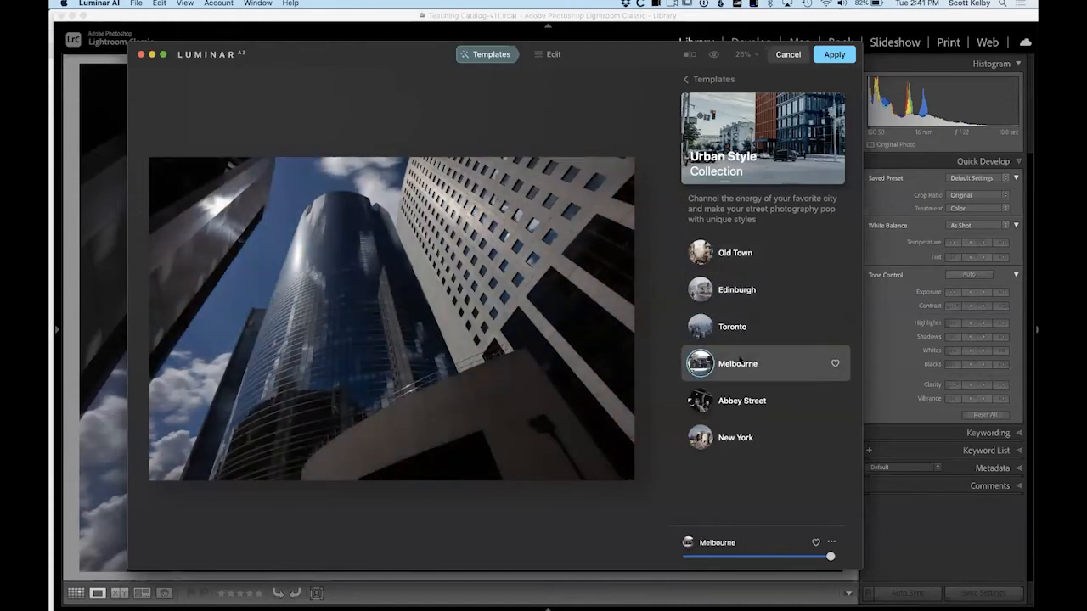
{"action": "left_click", "coordinate": [735, 253]}
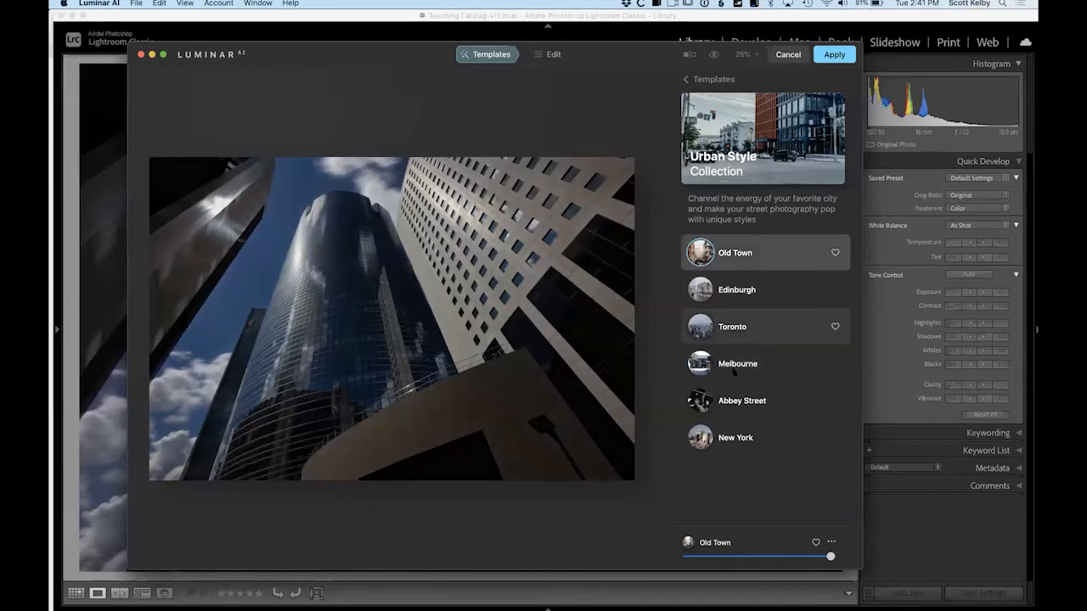
{"action": "left_click", "coordinate": [734, 370]}
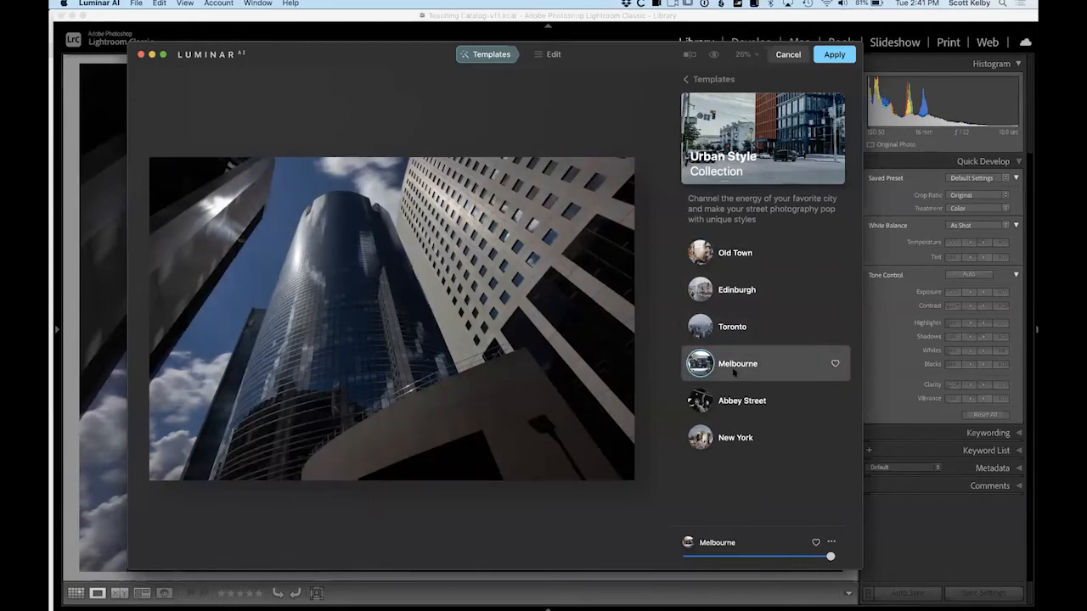
{"action": "left_click", "coordinate": [835, 363]}
Return to the template overview and browse the collections suggested for this photo once more.
{"action": "left_click", "coordinate": [686, 79]}
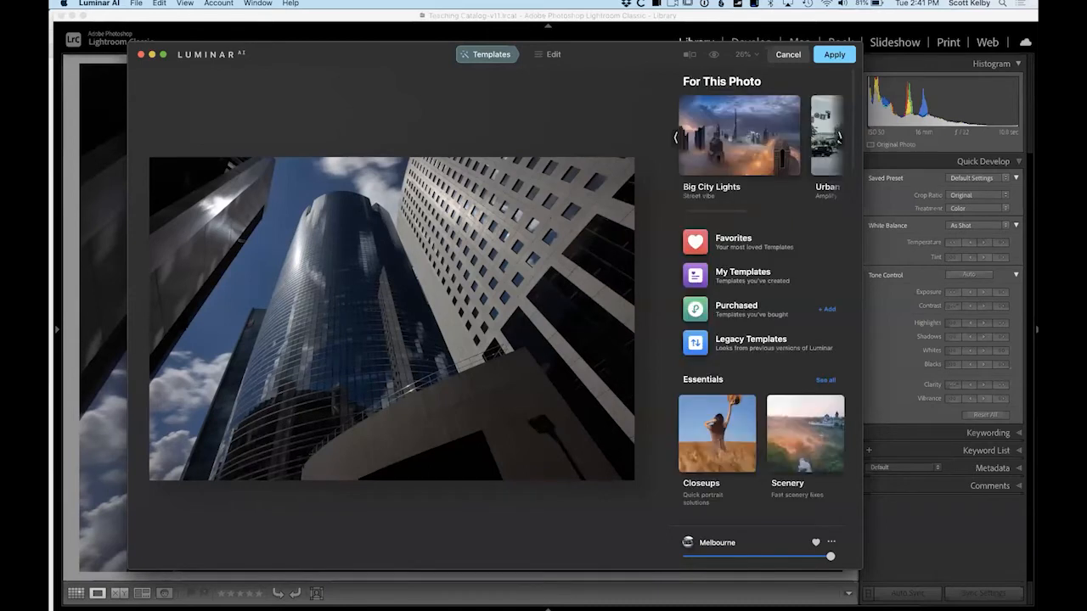
{"action": "left_click", "coordinate": [838, 138]}
{"action": "left_click", "coordinate": [838, 139]}
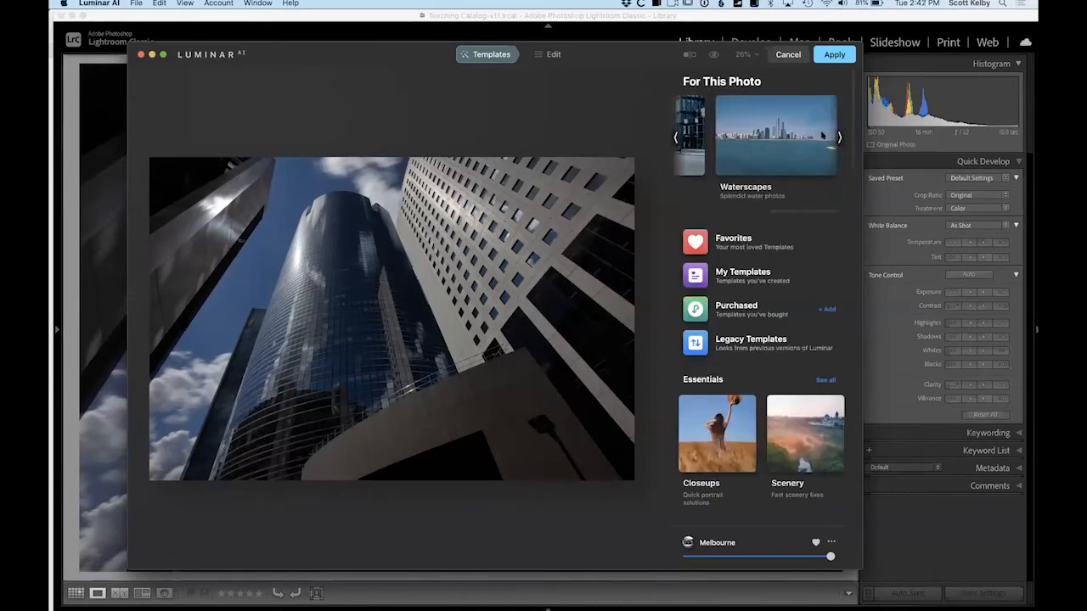
{"action": "left_click", "coordinate": [676, 136]}
{"action": "left_click", "coordinate": [676, 137]}
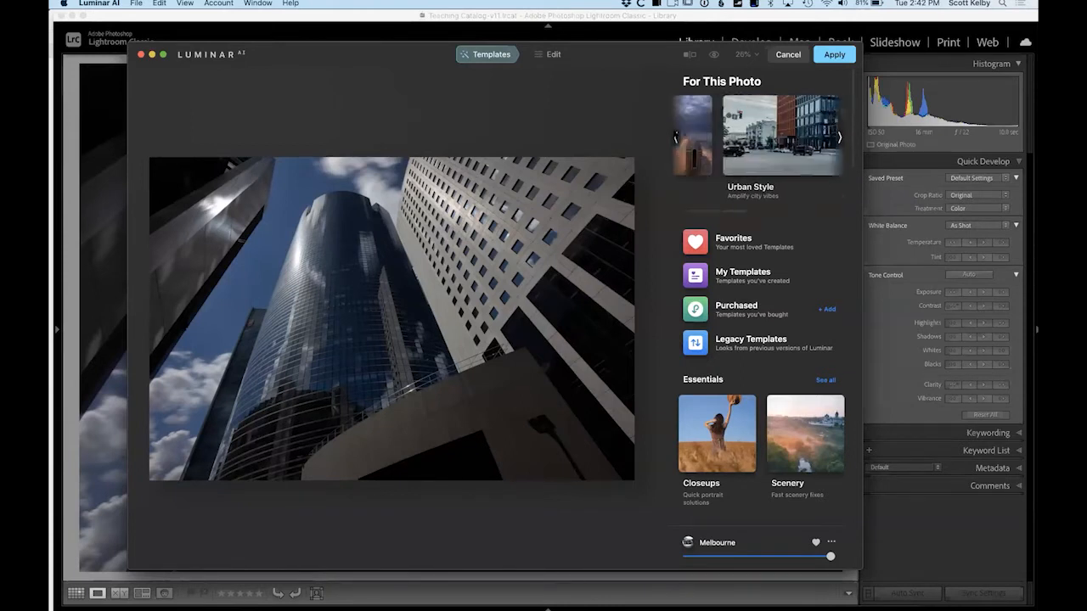
Open the Waterscapes collection from the suggestions and try the Deadly Reef, Silver Flash, Cold Currents and Dark & Rich templates.
{"action": "left_click", "coordinate": [839, 137]}
{"action": "left_click", "coordinate": [839, 138]}
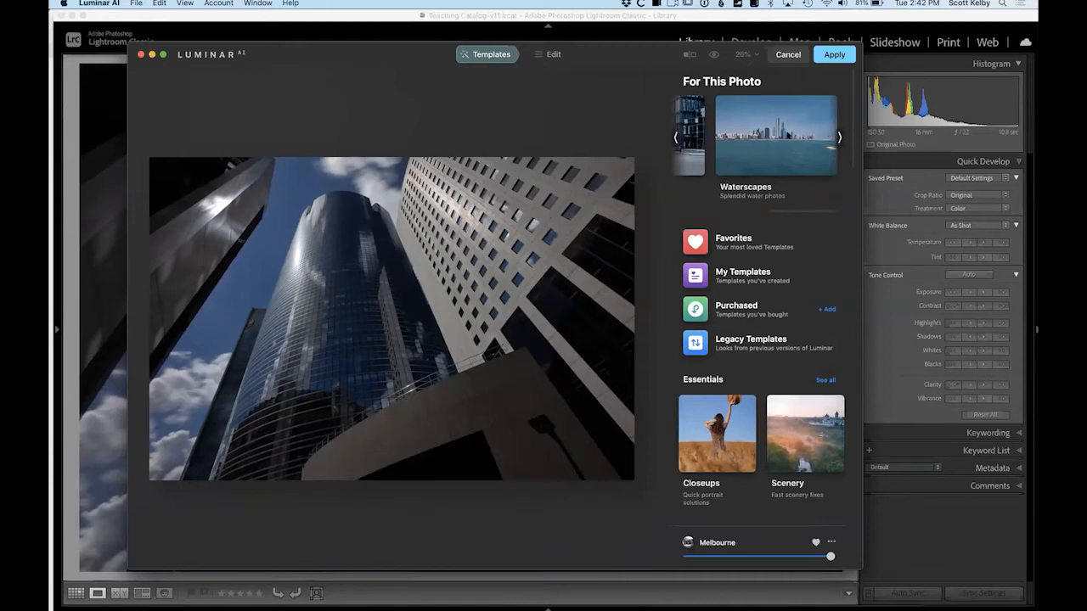
{"action": "left_click", "coordinate": [775, 136]}
{"action": "left_click", "coordinate": [751, 251]}
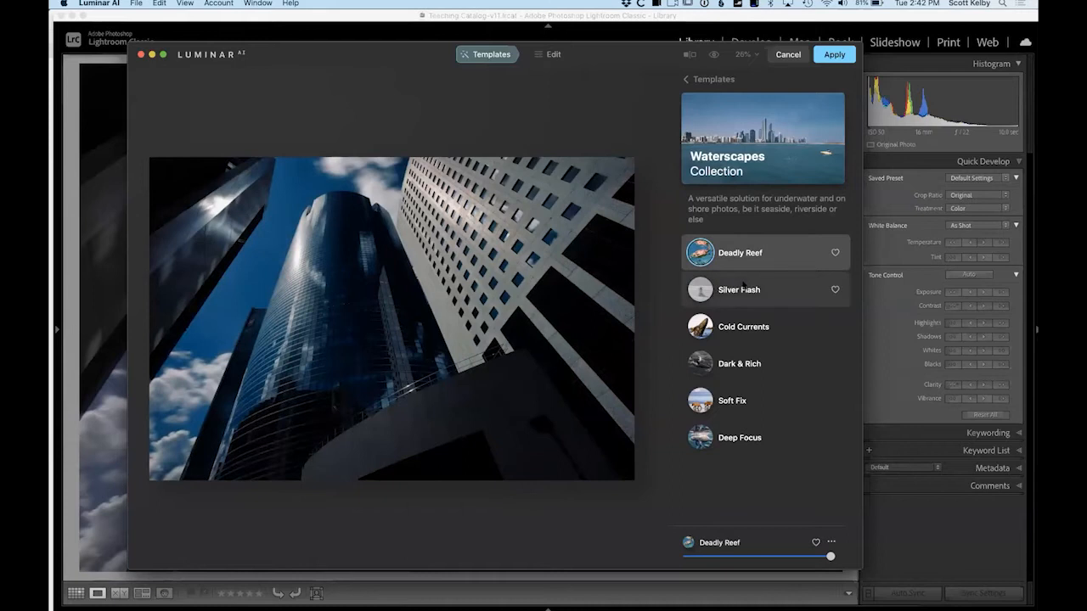
{"action": "left_click", "coordinate": [743, 287]}
{"action": "left_click", "coordinate": [743, 325]}
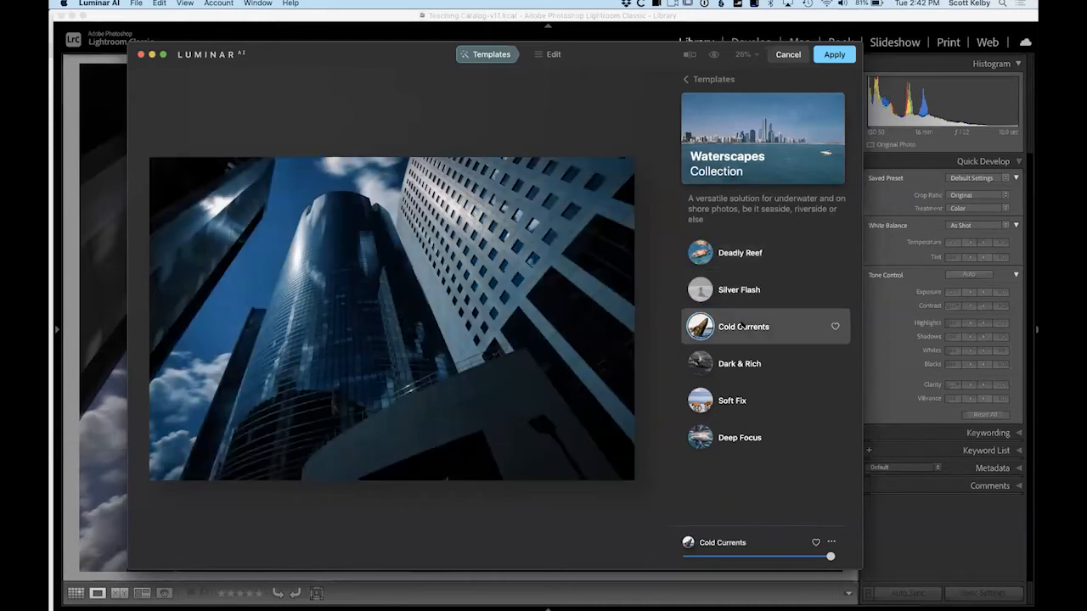
{"action": "left_click", "coordinate": [735, 370]}
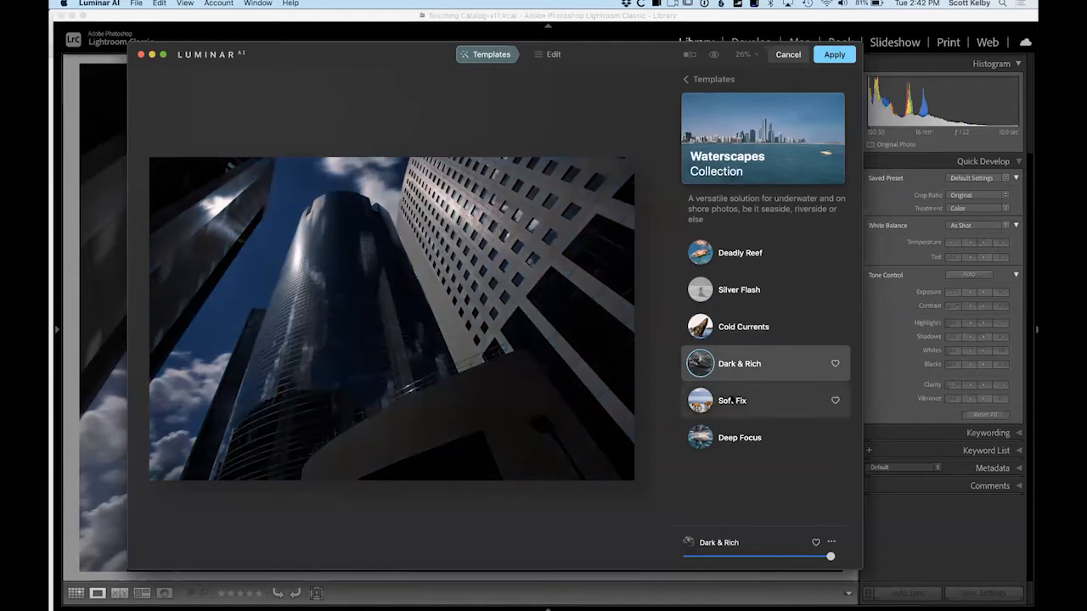
Try the Soft Fix template and compare it with the original photo, including in the split before/after view.
{"action": "left_click", "coordinate": [731, 400]}
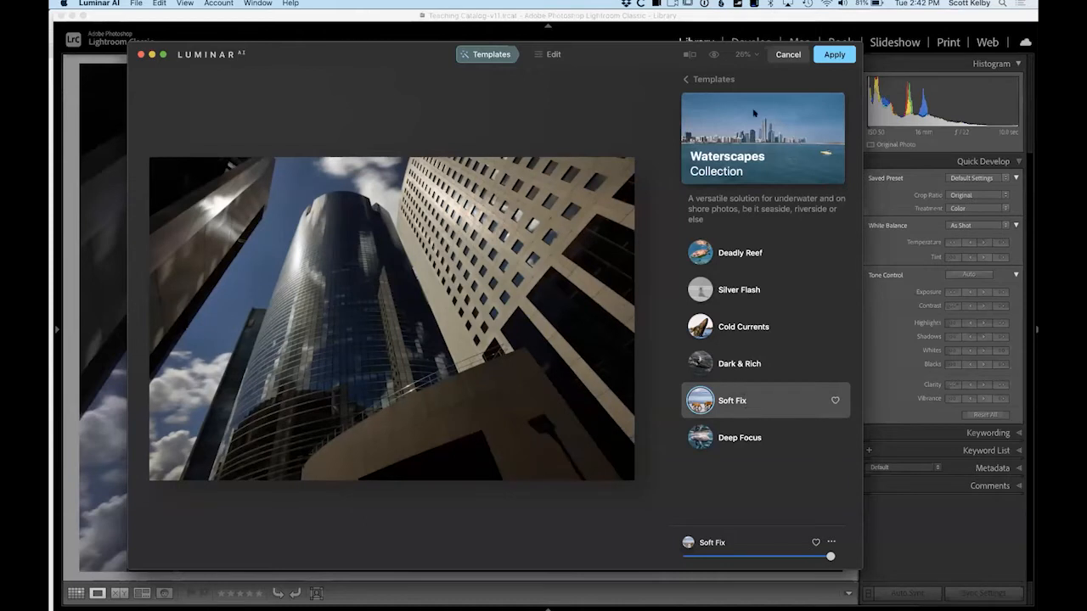
{"action": "left_click", "coordinate": [714, 54]}
{"action": "left_click", "coordinate": [714, 54]}
{"action": "left_click", "coordinate": [690, 54]}
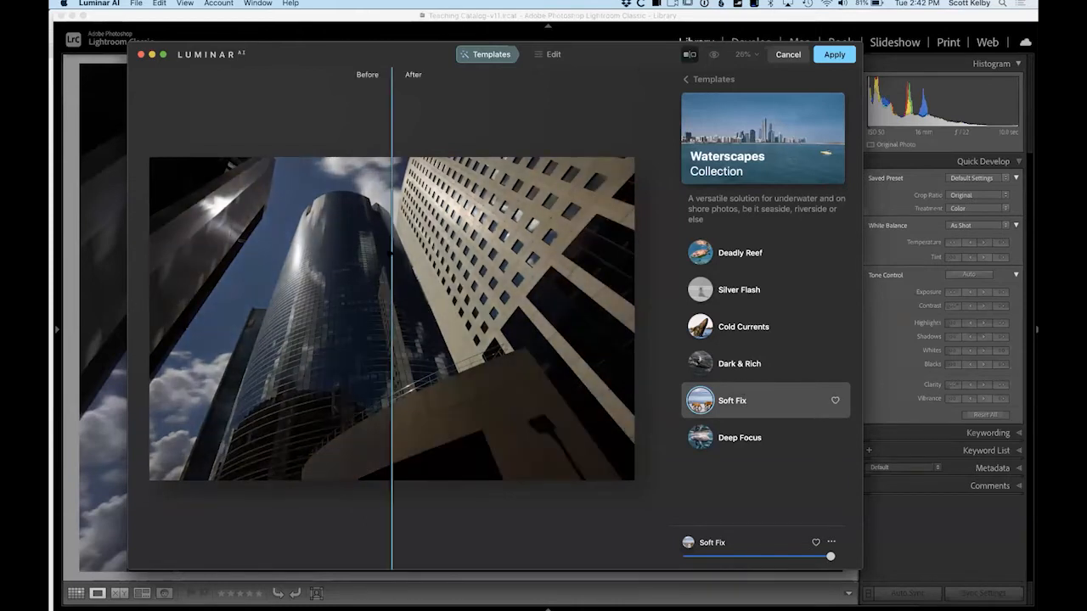
{"action": "left_click_drag", "start_coordinate": [392, 275], "coordinate": [427, 272]}
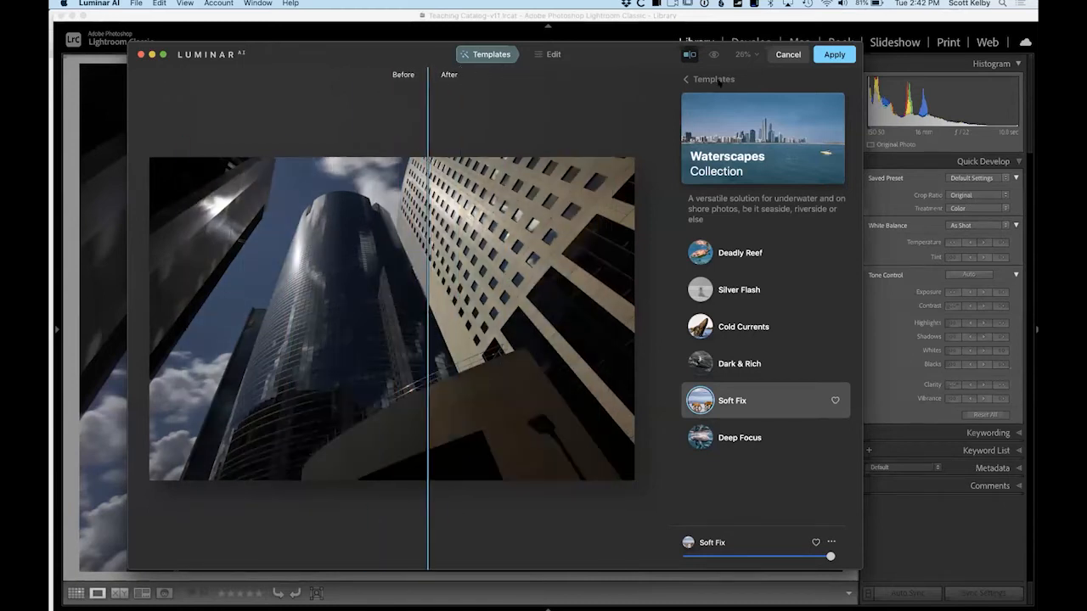
{"action": "left_click", "coordinate": [689, 55]}
Apply the Deep Focus template, compare it with the original, reduce its strength slightly and mark it as a favorite.
{"action": "left_click", "coordinate": [741, 437]}
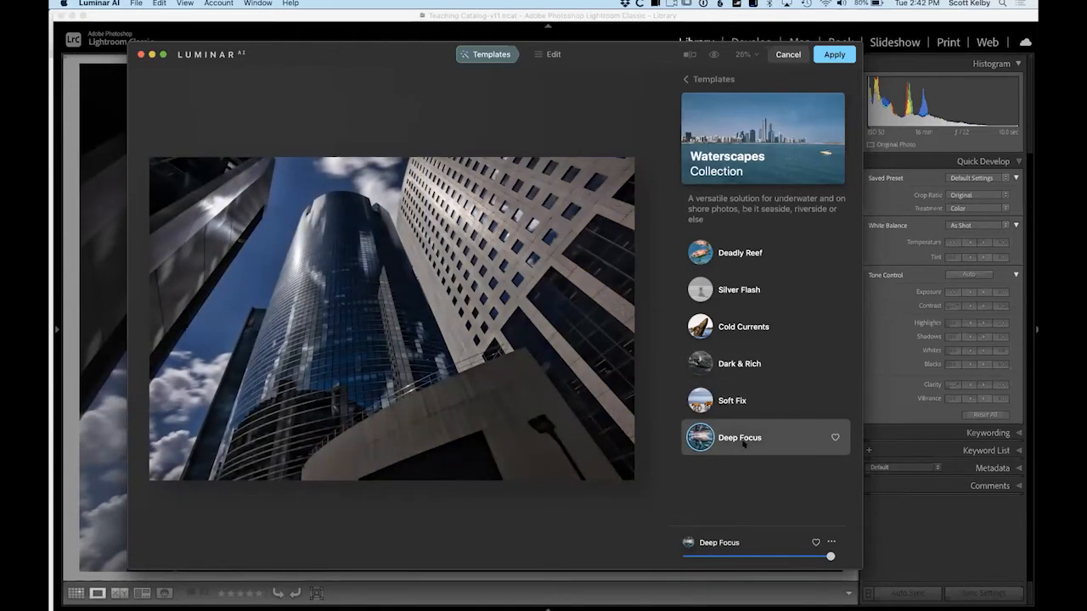
{"action": "left_click", "coordinate": [713, 54]}
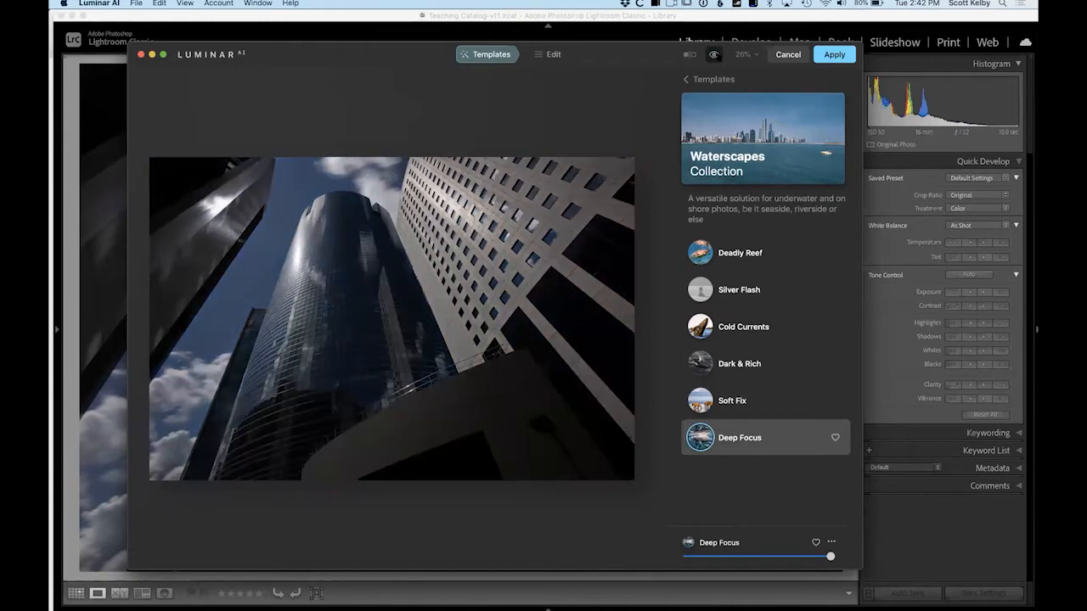
{"action": "left_click", "coordinate": [714, 55]}
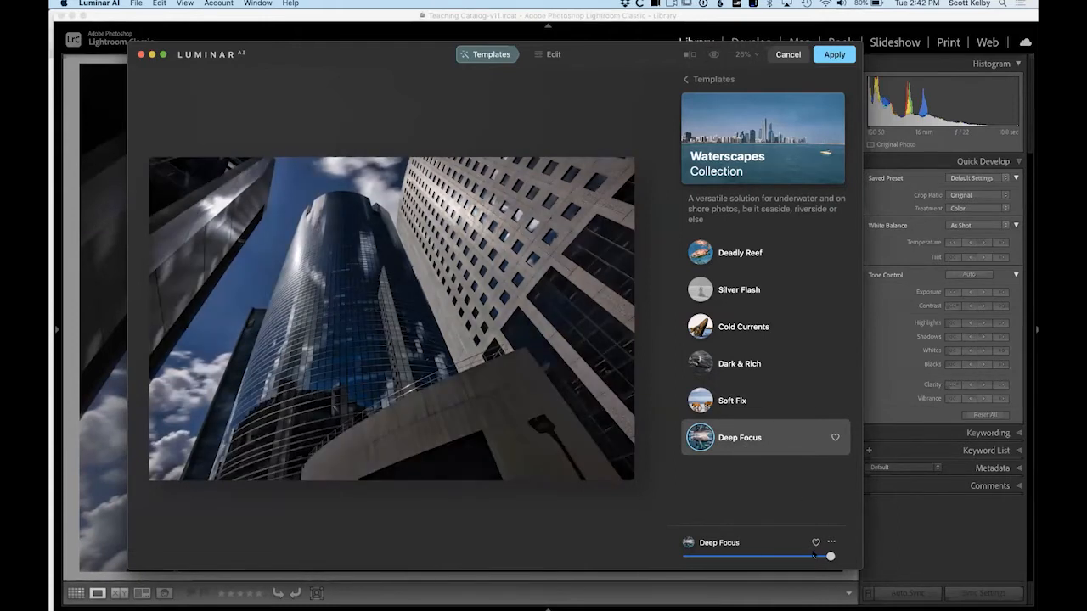
{"action": "left_click_drag", "start_coordinate": [830, 556], "coordinate": [816, 556]}
{"action": "left_click", "coordinate": [816, 542]}
Open the Favorites collection and try Frosty, B&W Streets, Deep Focus and Melbourne on the photo.
{"action": "left_click", "coordinate": [686, 79]}
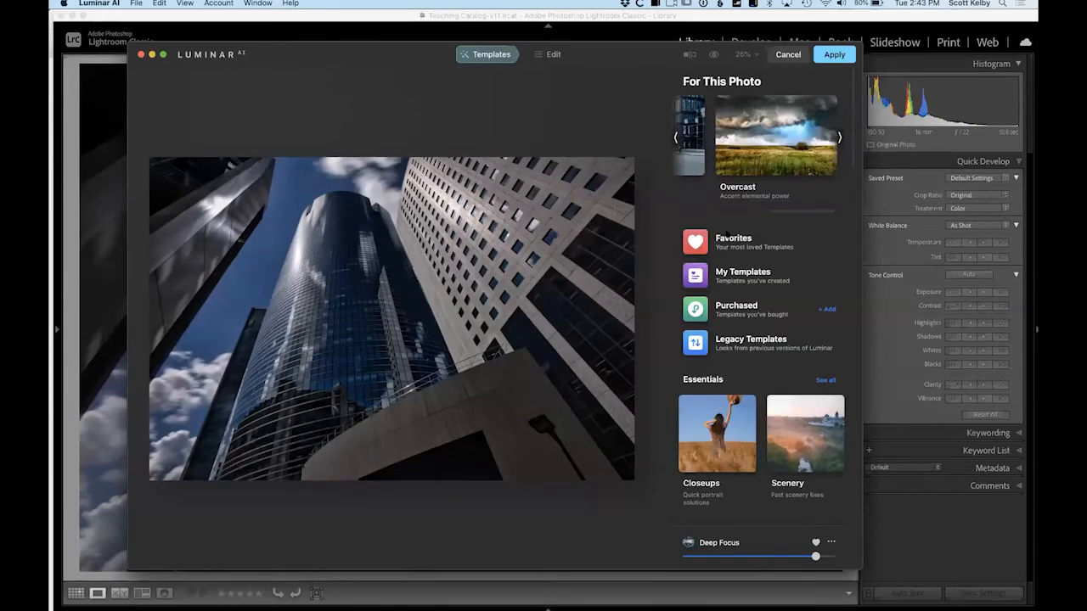
{"action": "left_click", "coordinate": [730, 241]}
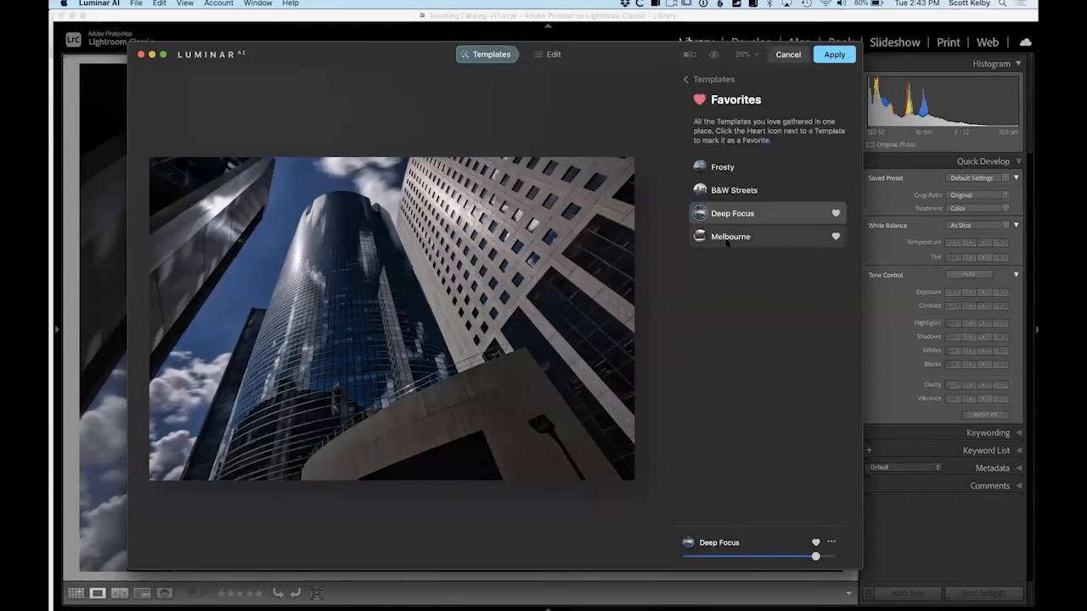
{"action": "left_click", "coordinate": [731, 169]}
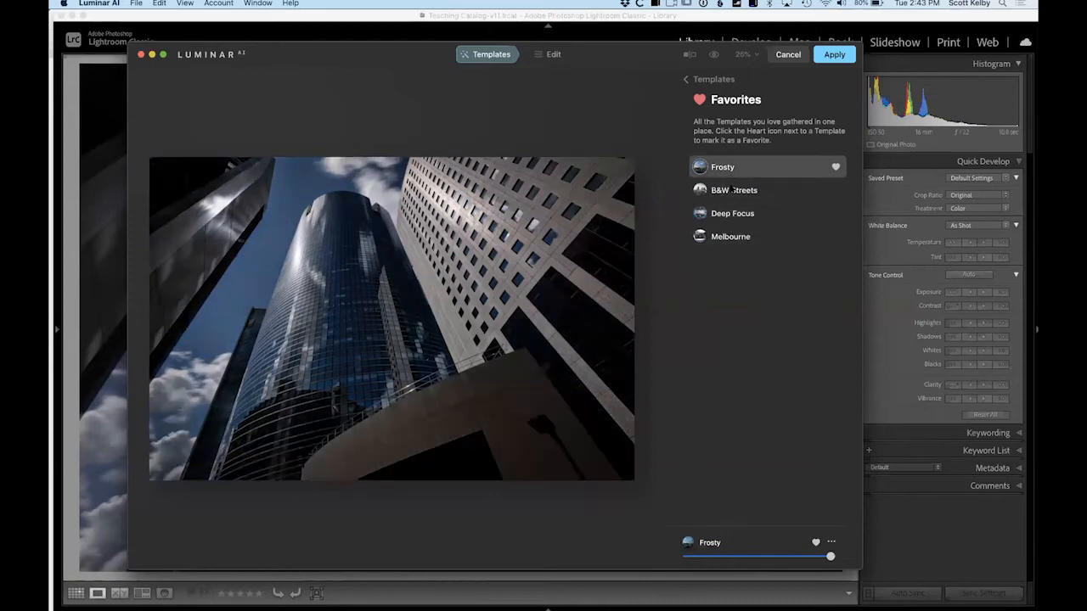
{"action": "left_click", "coordinate": [732, 190]}
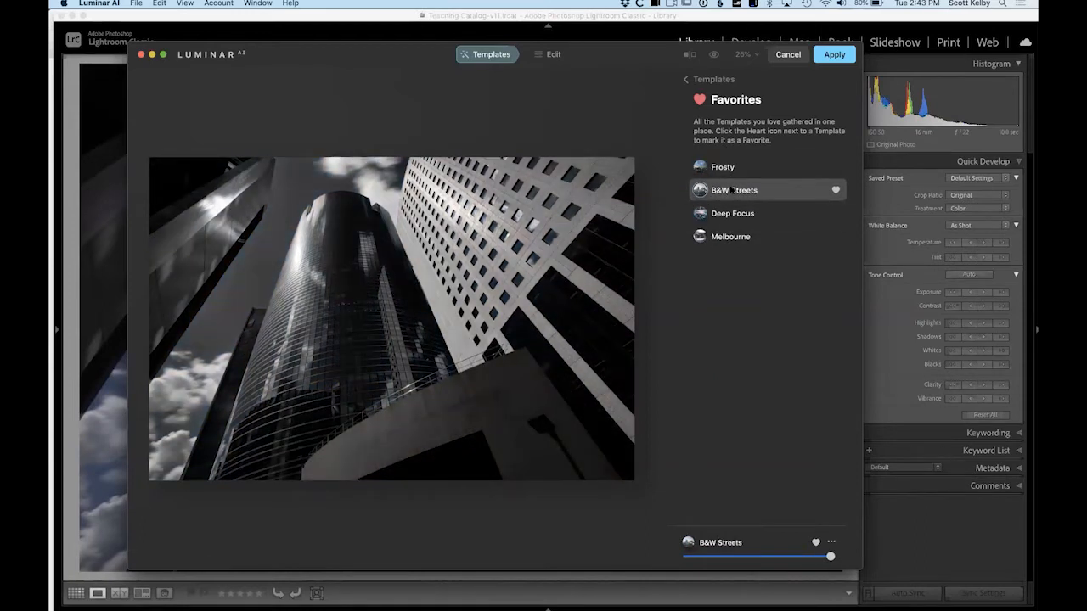
{"action": "left_click", "coordinate": [734, 213]}
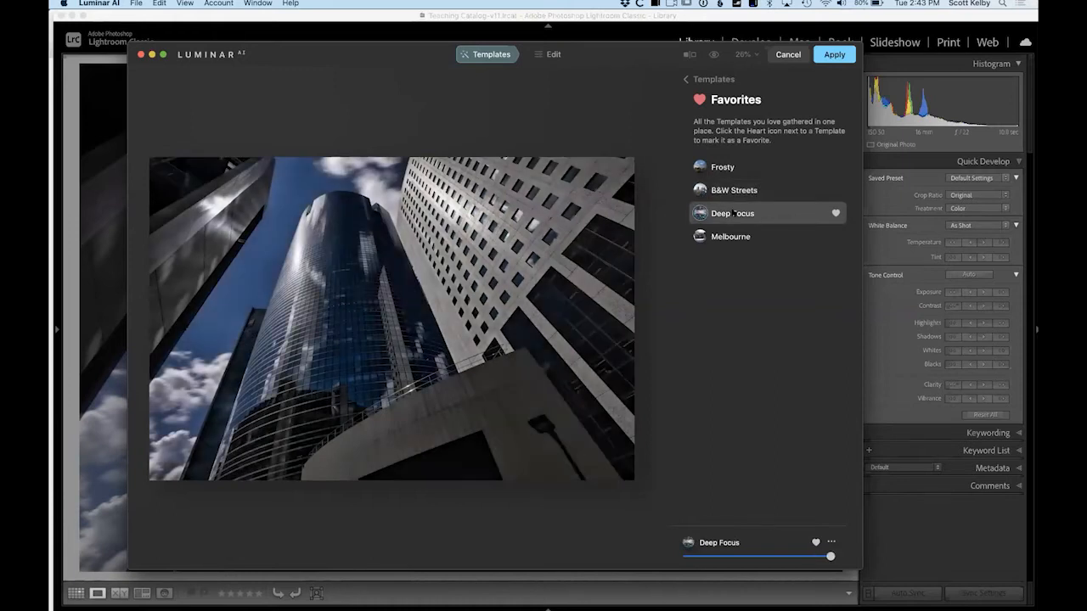
{"action": "left_click", "coordinate": [731, 234]}
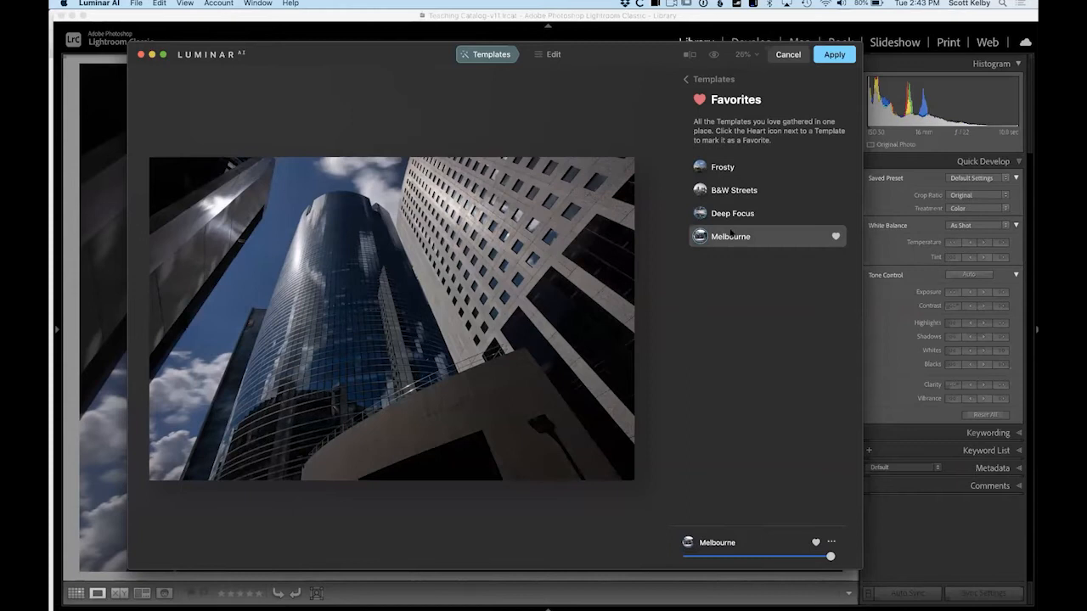
Compare the favorite templates on the photo again, ending with Deep Focus at full strength.
{"action": "left_click", "coordinate": [726, 171]}
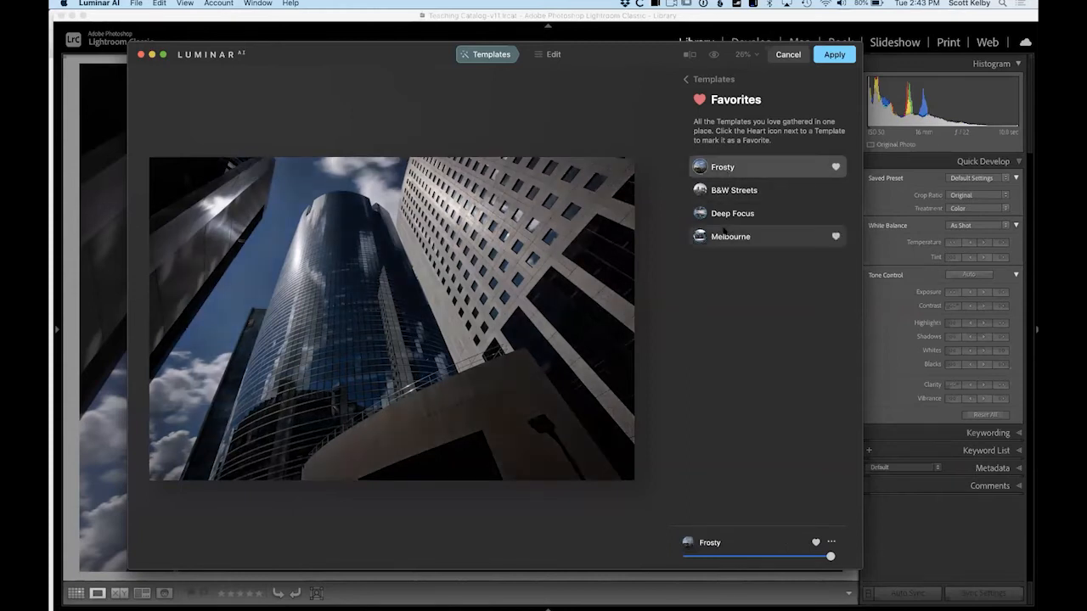
{"action": "left_click", "coordinate": [726, 213]}
{"action": "left_click", "coordinate": [723, 236]}
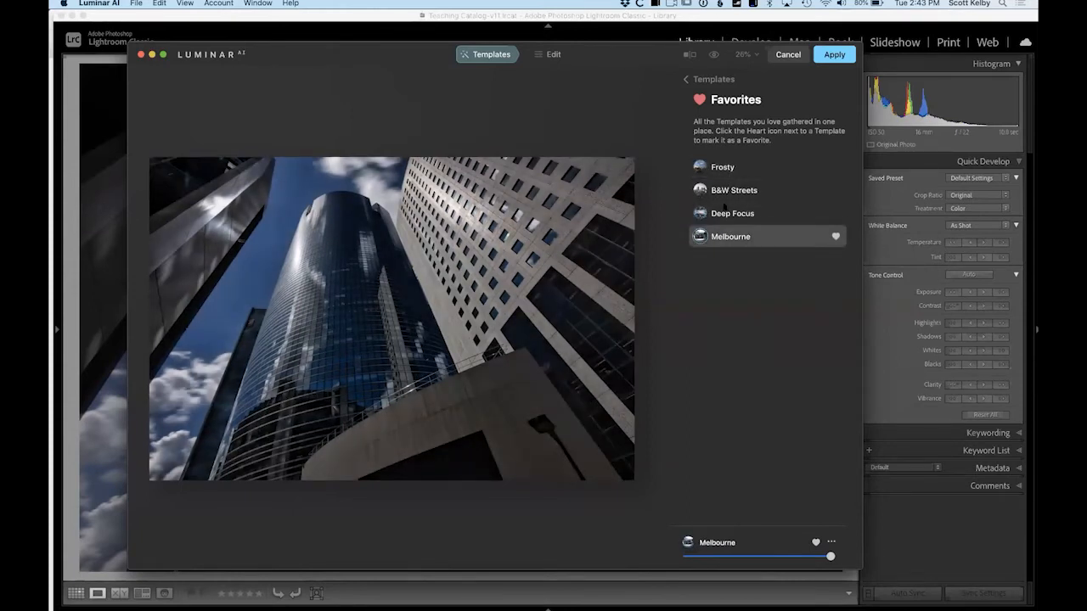
{"action": "left_click", "coordinate": [723, 190]}
{"action": "left_click", "coordinate": [722, 168]}
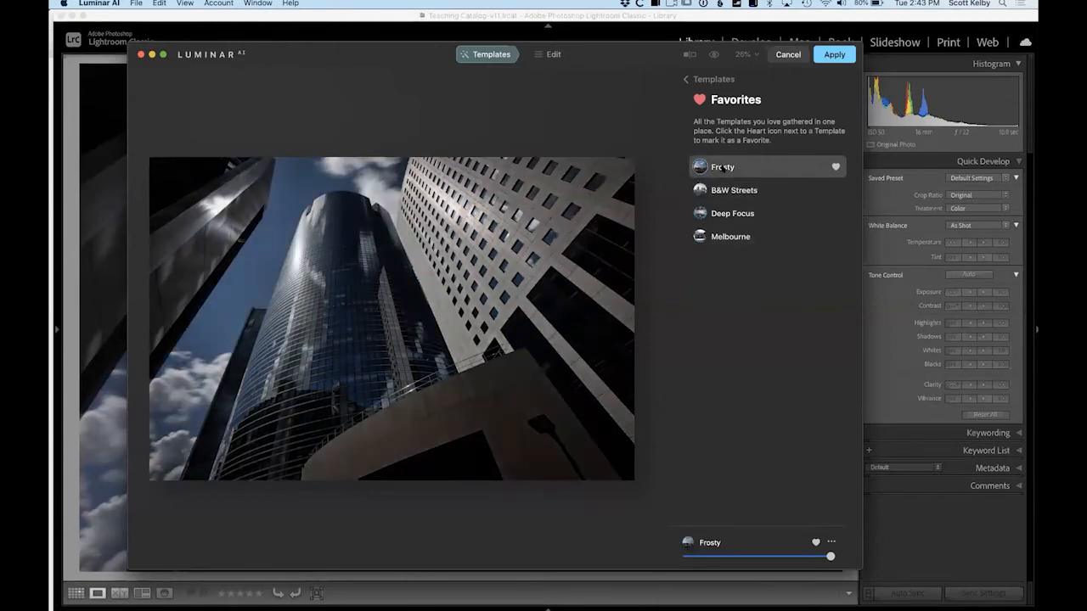
{"action": "left_click", "coordinate": [723, 213]}
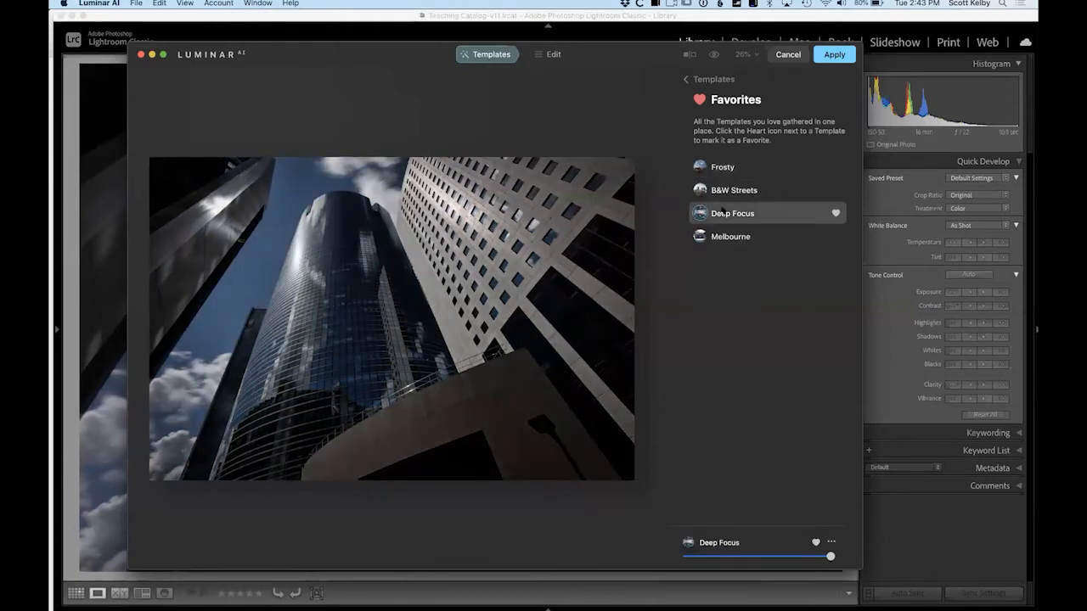
{"action": "mouse_move", "coordinate": [830, 556]}
{"action": "left_mouse_down"}
{"action": "mouse_move", "coordinate": [820, 556]}
{"action": "mouse_move", "coordinate": [837, 557]}
{"action": "left_mouse_up"}
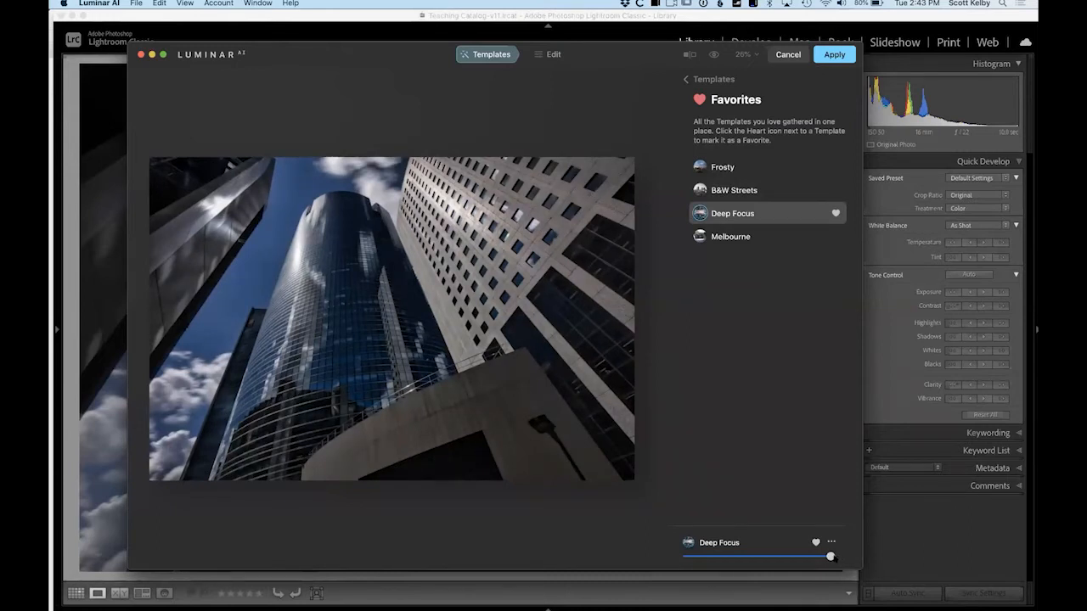
{"action": "left_click_drag", "start_coordinate": [830, 556], "coordinate": [827, 459]}
Cancel all changes to the skyscraper photo and quit plugin mode.
{"action": "left_click", "coordinate": [787, 54]}
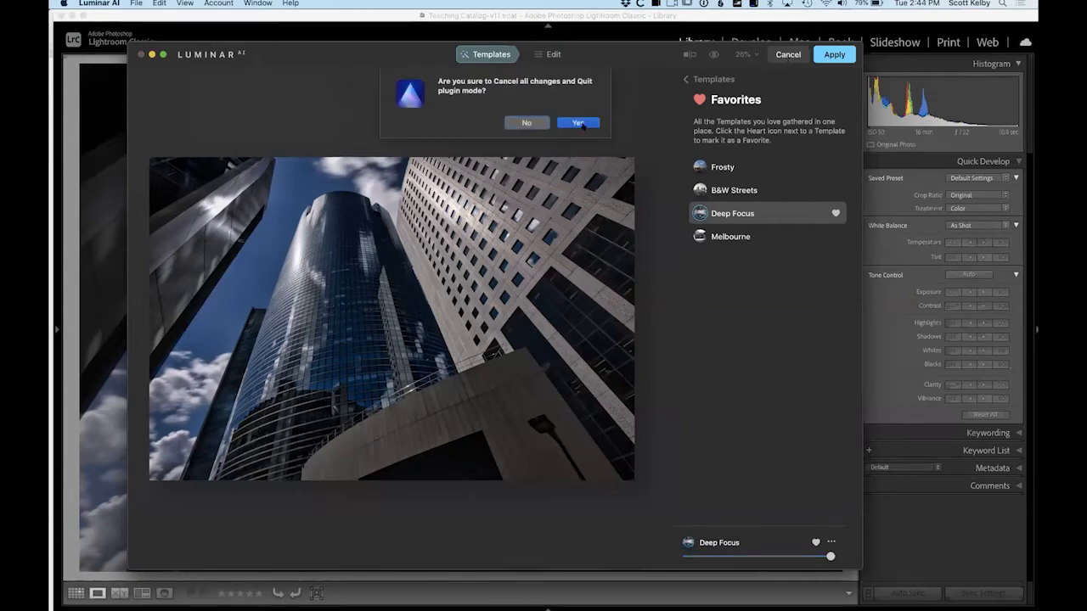
{"action": "left_click", "coordinate": [580, 122]}
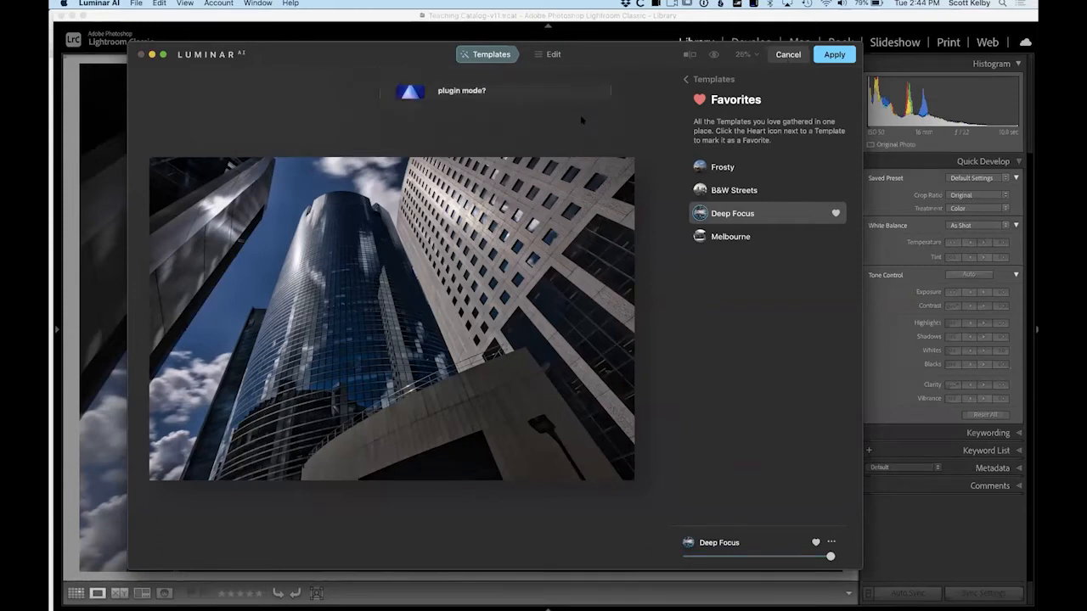
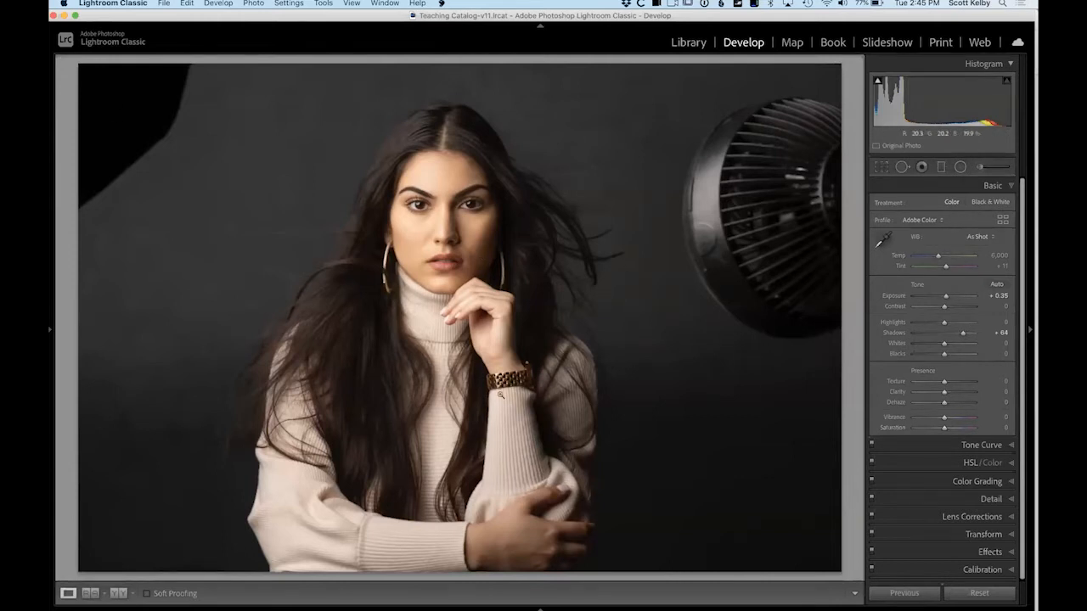
Send the studio portrait of the woman in the turtleneck from Lightroom Classic to Luminar AI for editing.
{"action": "left_click", "coordinate": [252, 3]}
{"action": "mouse_move", "coordinate": [263, 62]}
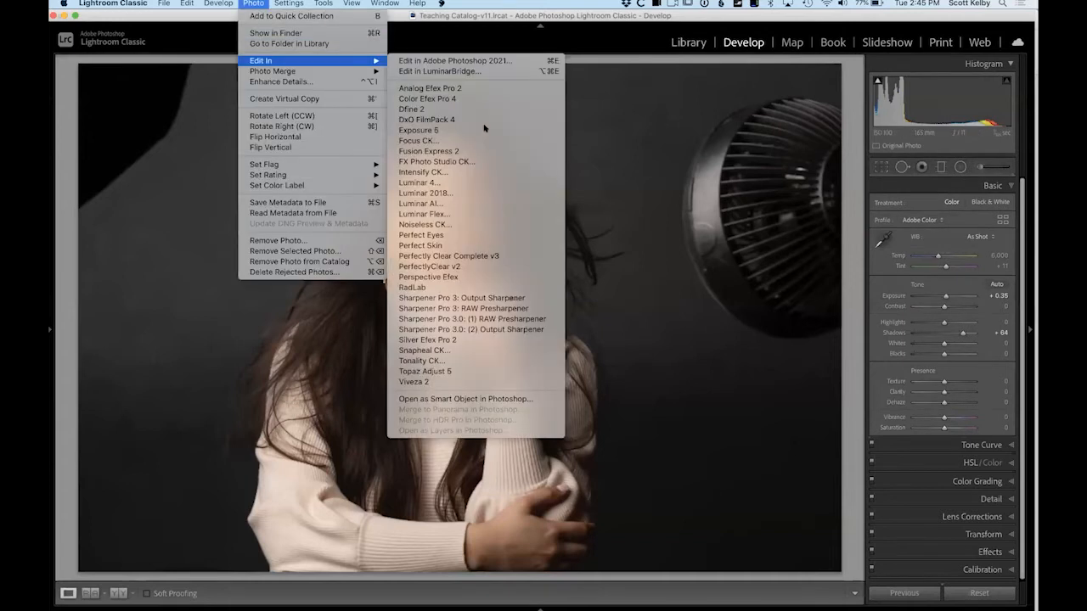
{"action": "left_click", "coordinate": [481, 204]}
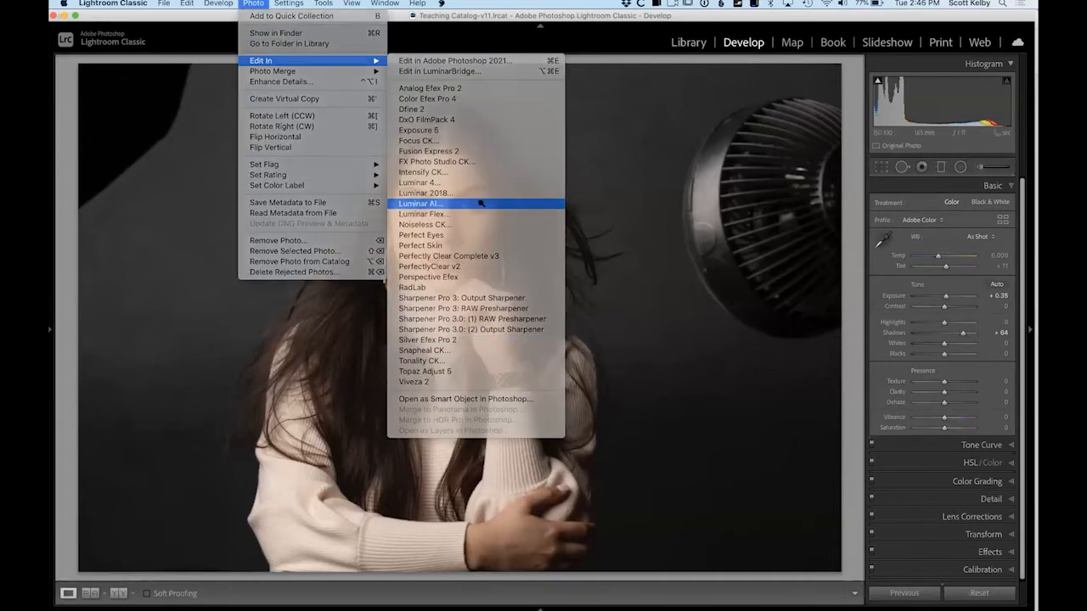
{"action": "left_click", "coordinate": [552, 407]}
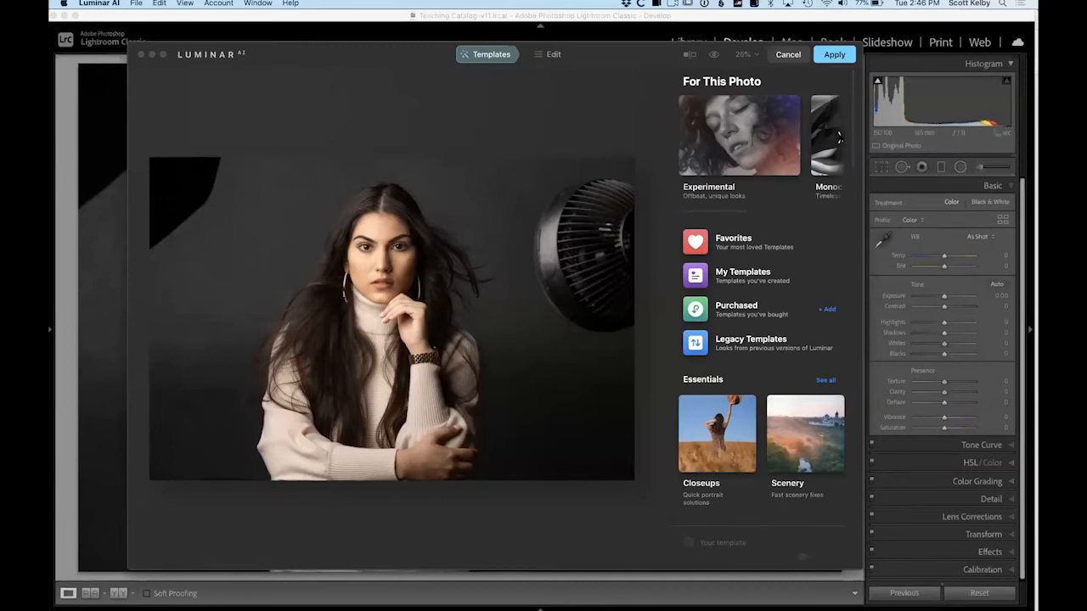
Browse the template collections suggested for the portrait and return to the first one.
{"action": "left_click", "coordinate": [839, 136]}
{"action": "left_click", "coordinate": [838, 136]}
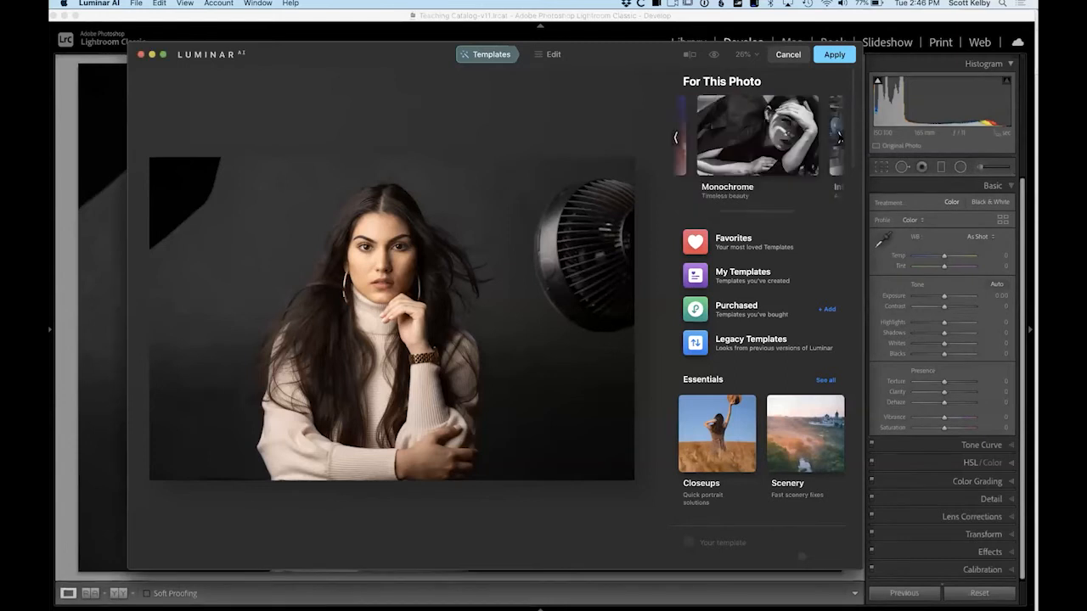
{"action": "left_click", "coordinate": [839, 136]}
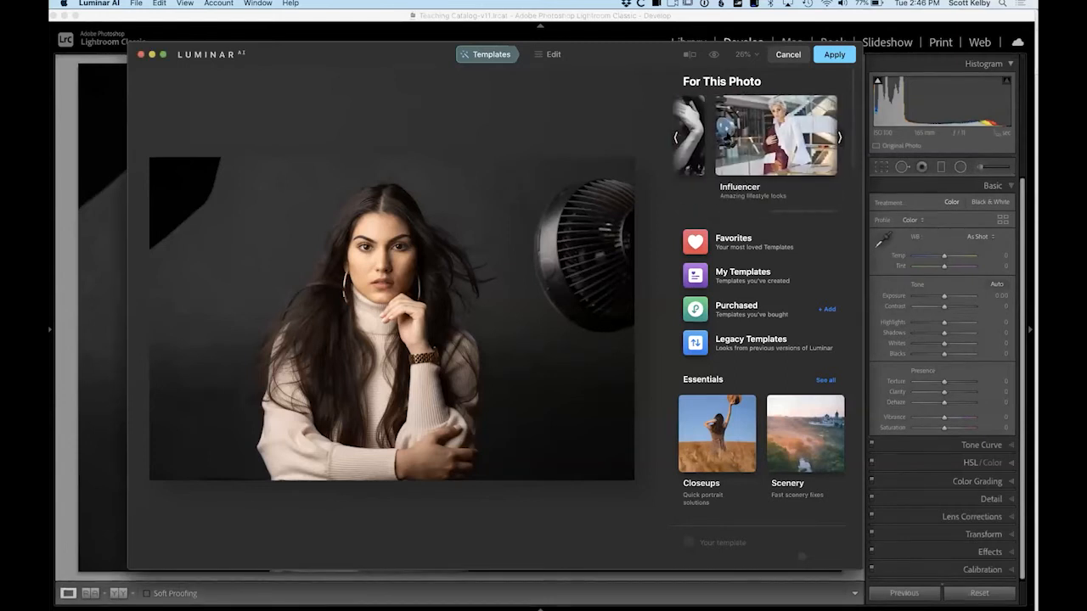
{"action": "left_click", "coordinate": [677, 136]}
{"action": "left_click", "coordinate": [677, 136]}
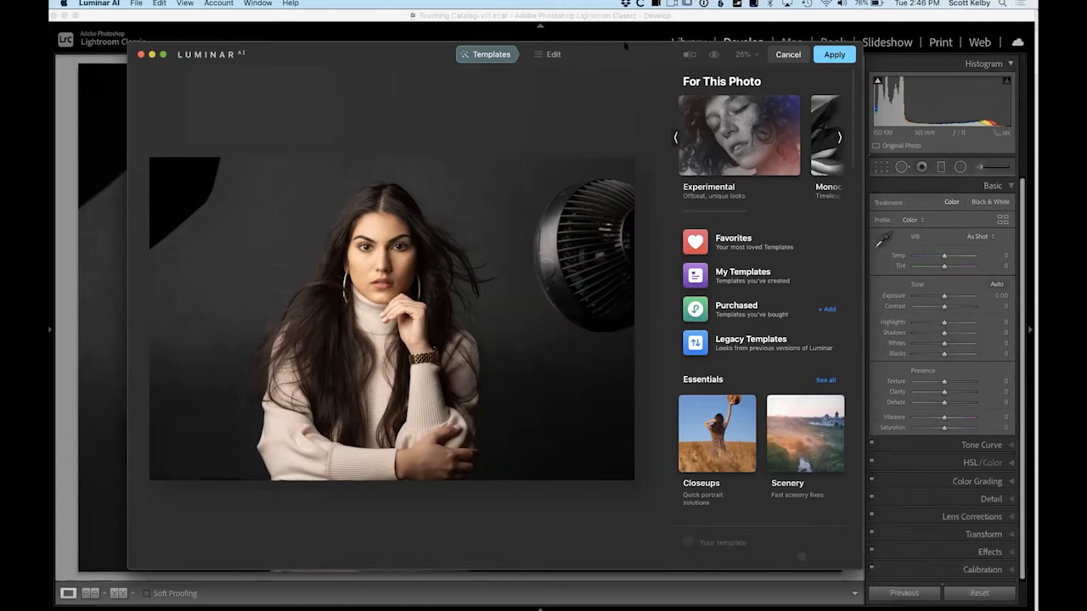
Reposition the Luminar AI window and enlarge it to give the portrait a bigger preview.
{"action": "left_click_drag", "start_coordinate": [621, 50], "coordinate": [524, 11]}
{"action": "left_click_drag", "start_coordinate": [783, 536], "coordinate": [886, 609]}
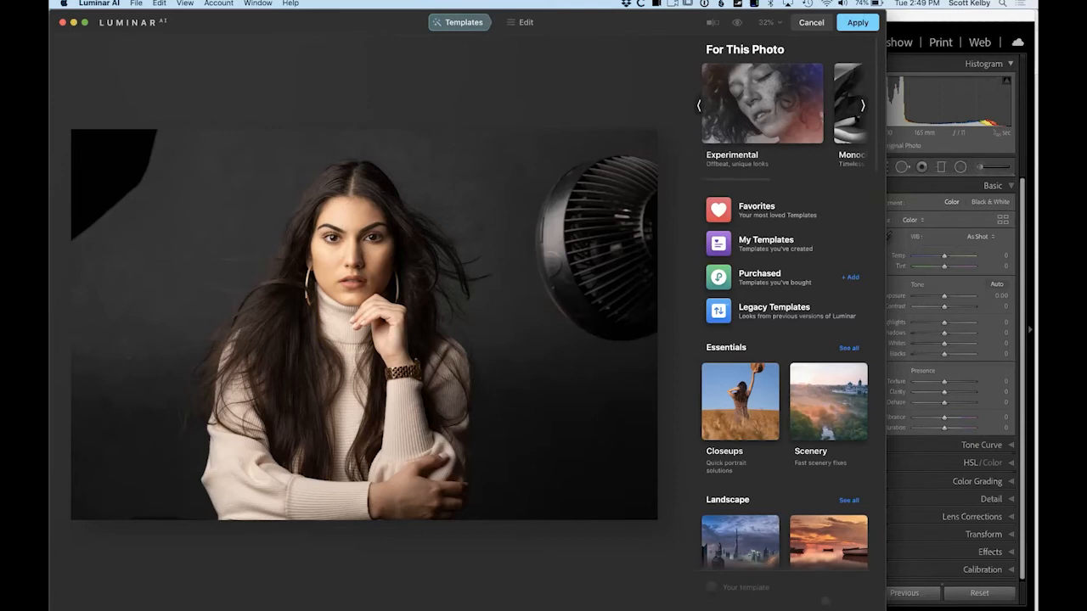
Open the Influencer collection from the suggestions and apply the Nighthawks template to the portrait.
{"action": "left_click", "coordinate": [862, 106]}
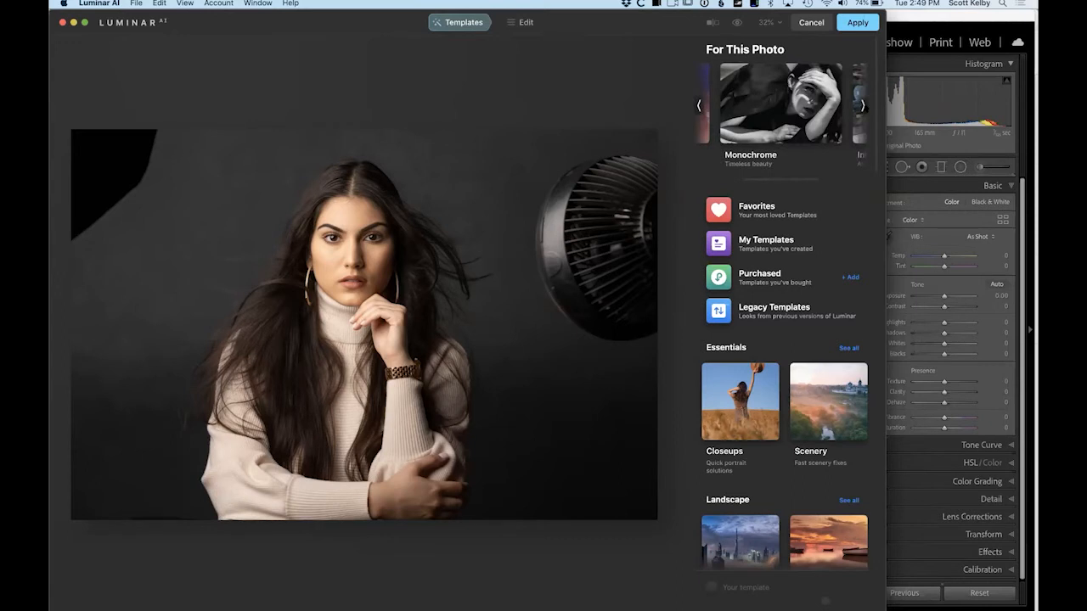
{"action": "left_click", "coordinate": [862, 106]}
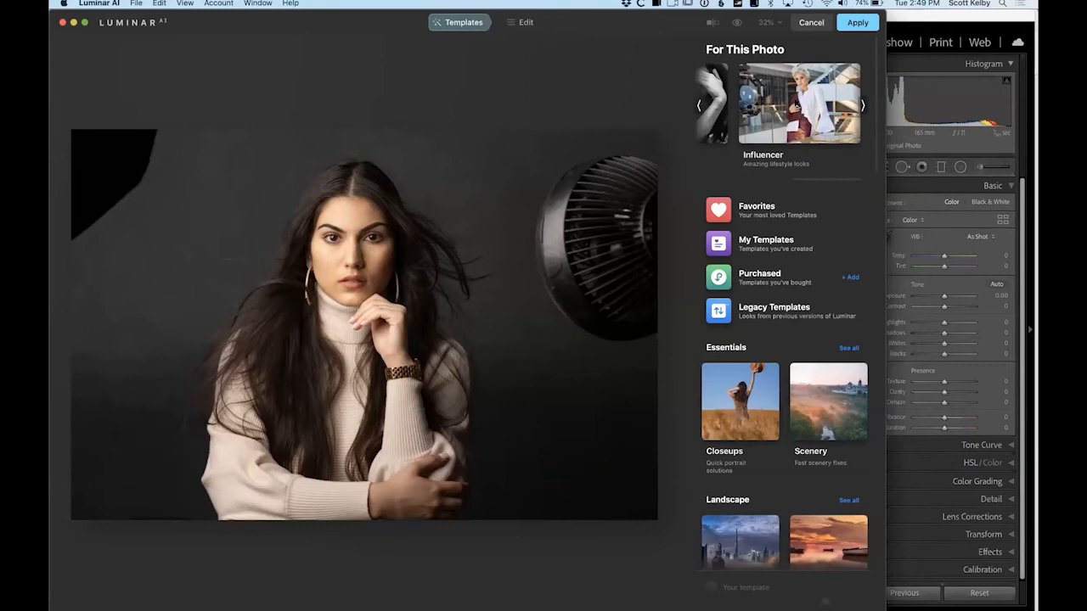
{"action": "left_click", "coordinate": [798, 103]}
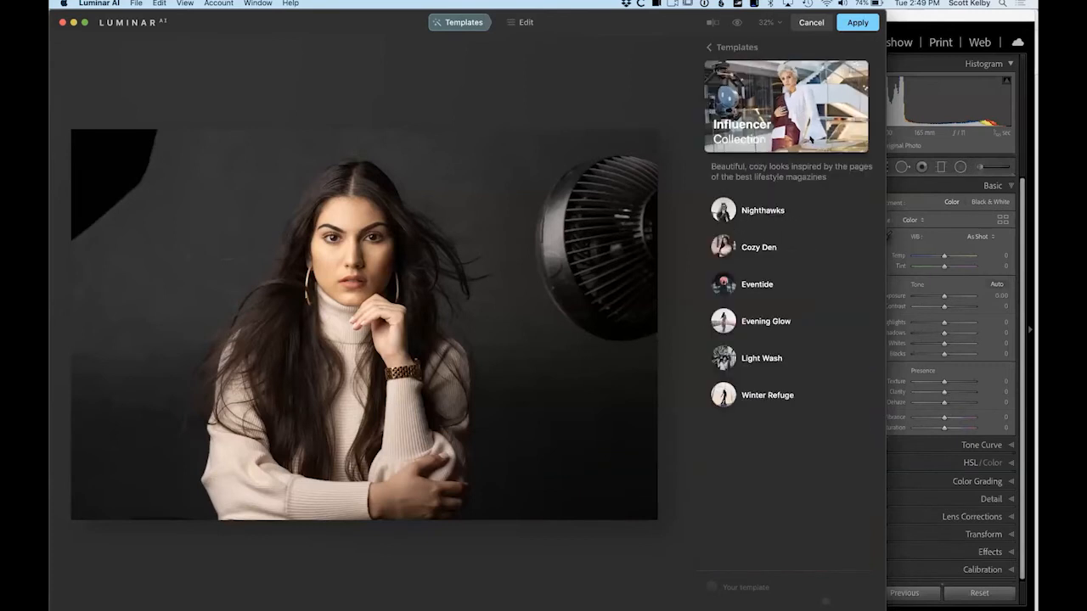
{"action": "left_click", "coordinate": [770, 213]}
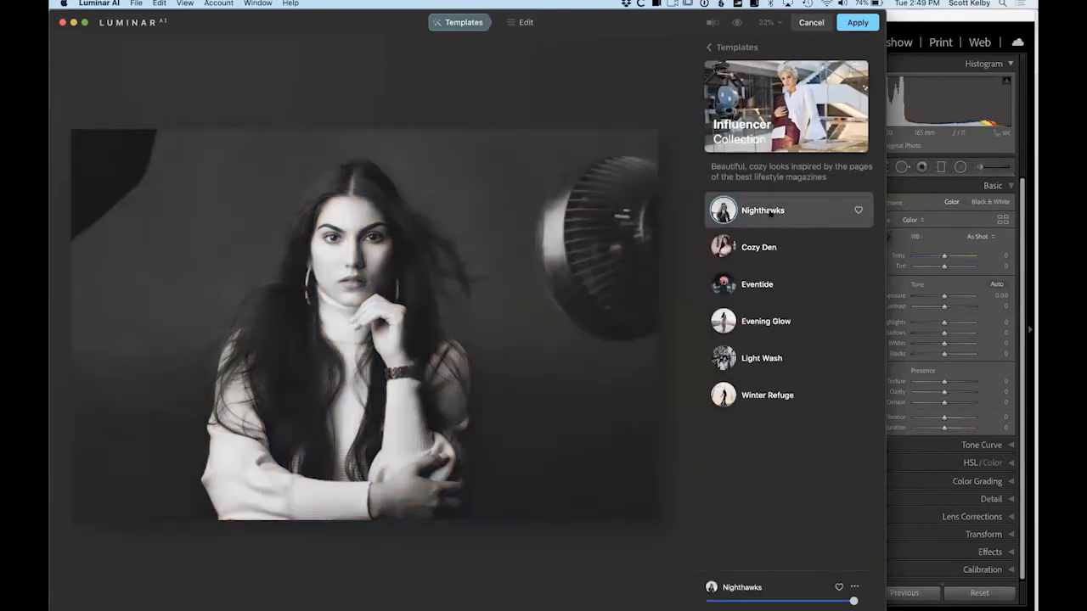
Try the Cozy Den, Eventide and Evening Glow templates on the portrait and compare Evening Glow with the original.
{"action": "left_click", "coordinate": [758, 247]}
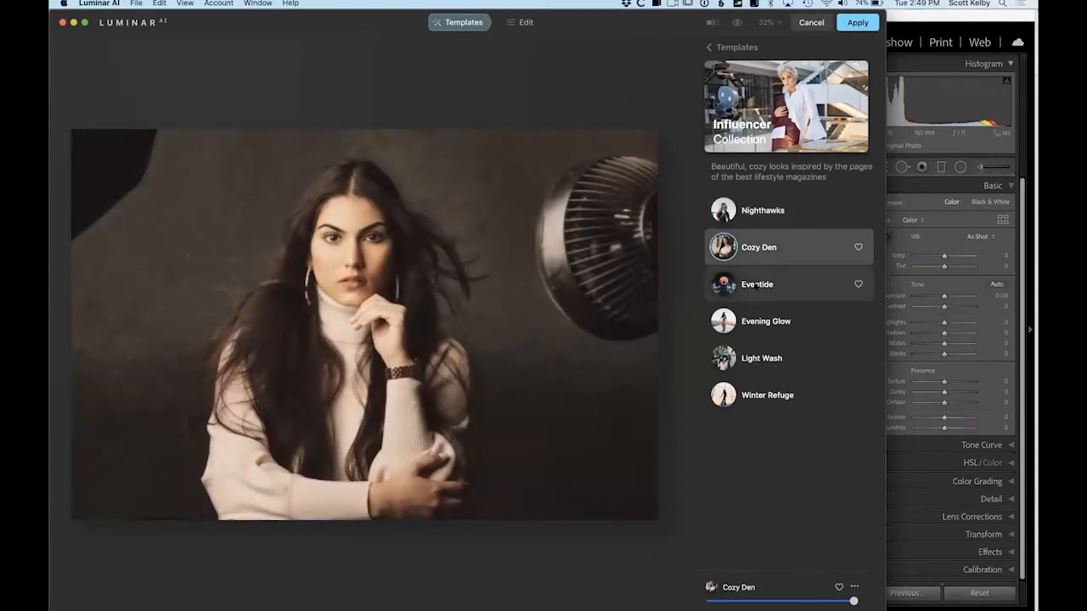
{"action": "left_click", "coordinate": [755, 285]}
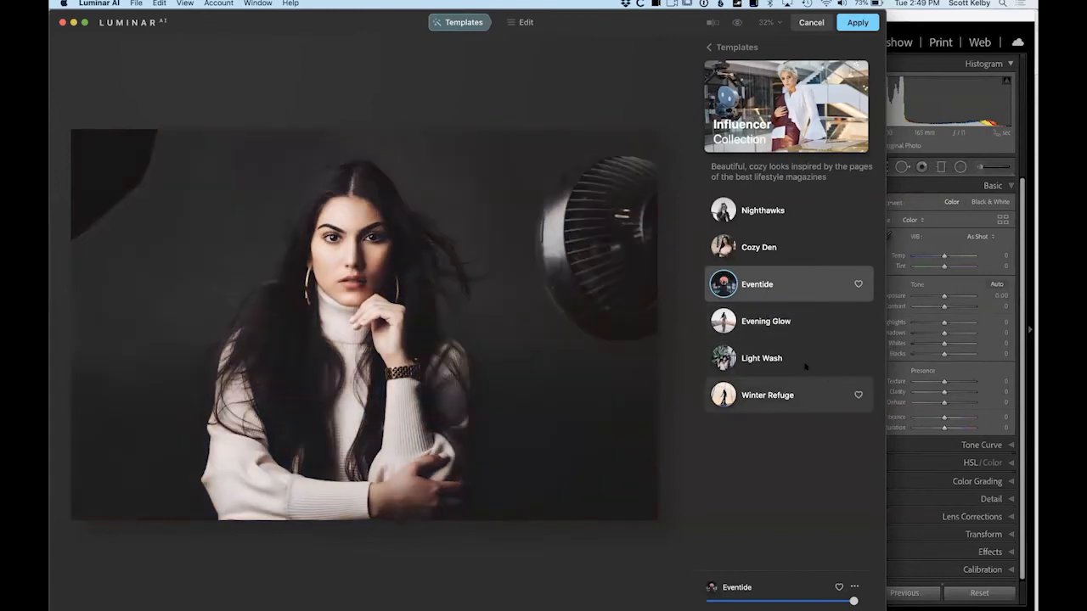
{"action": "left_click", "coordinate": [775, 329]}
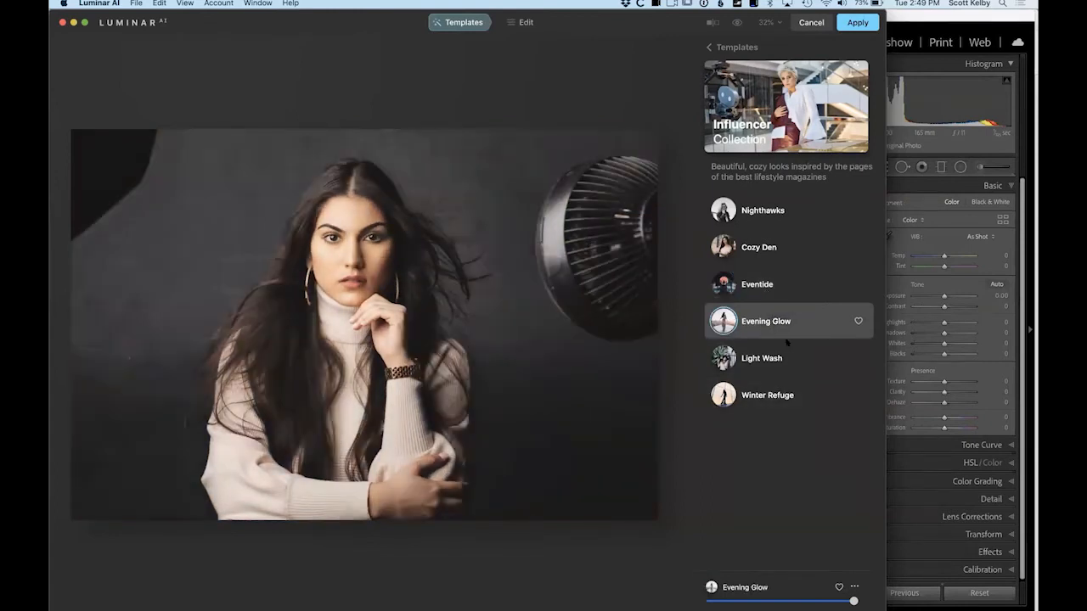
{"action": "left_click", "coordinate": [736, 22]}
{"action": "left_click", "coordinate": [736, 22]}
{"action": "left_click", "coordinate": [736, 22]}
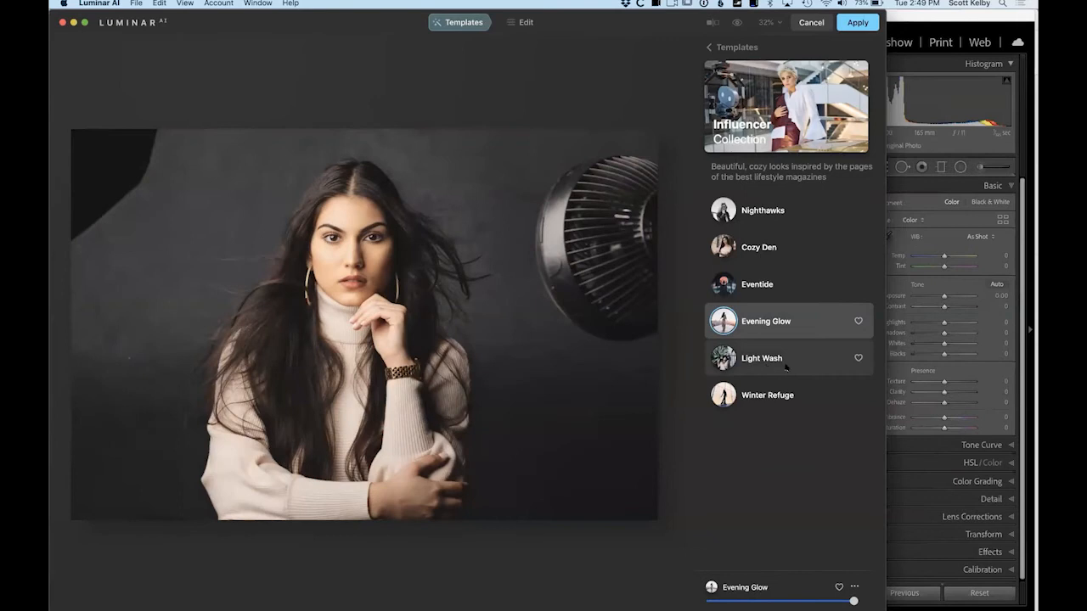
Apply the Light Wash template, compare it with the original portrait, and mark it as a favorite.
{"action": "left_click", "coordinate": [781, 367]}
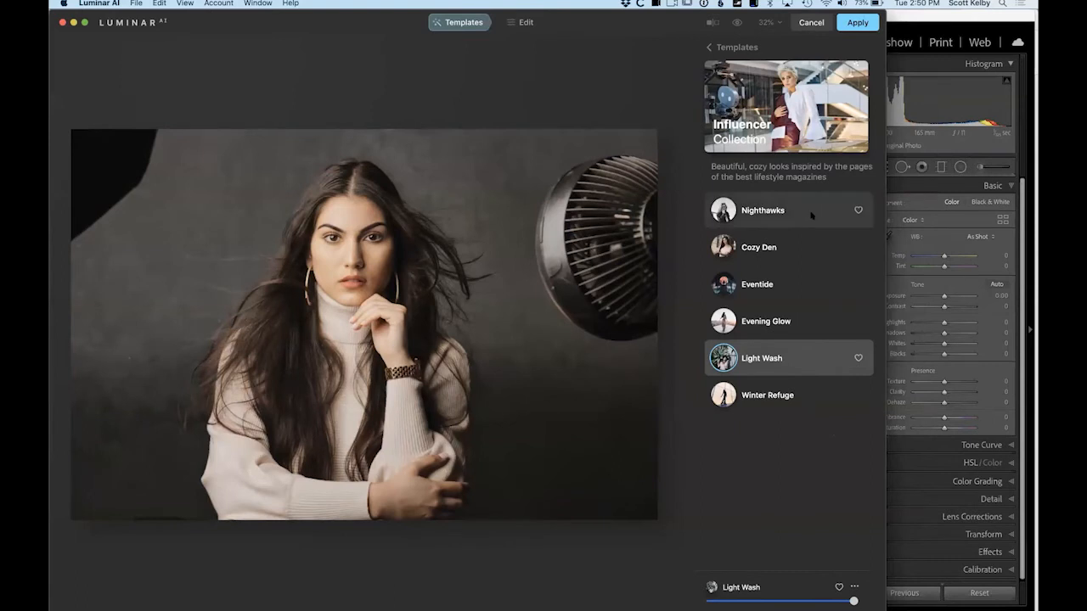
{"action": "left_click", "coordinate": [736, 23]}
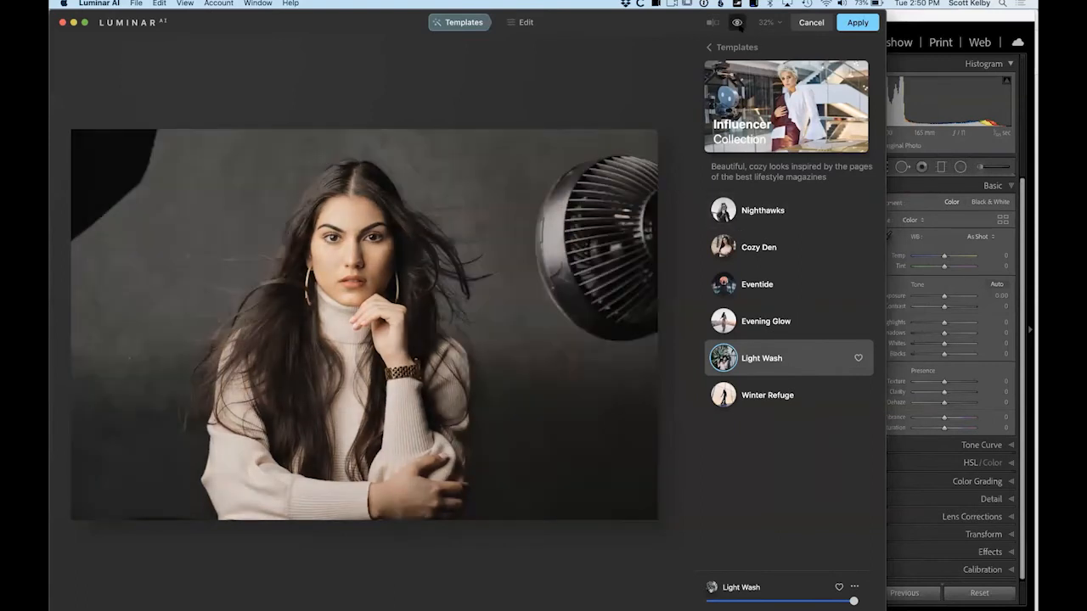
{"action": "left_click", "coordinate": [737, 23]}
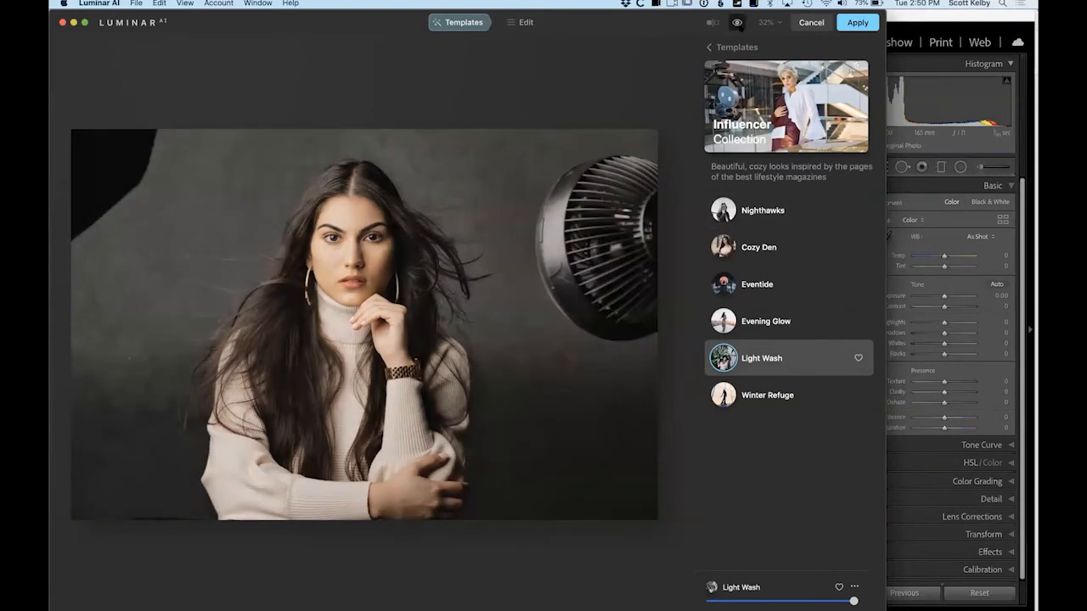
{"action": "left_click", "coordinate": [857, 359]}
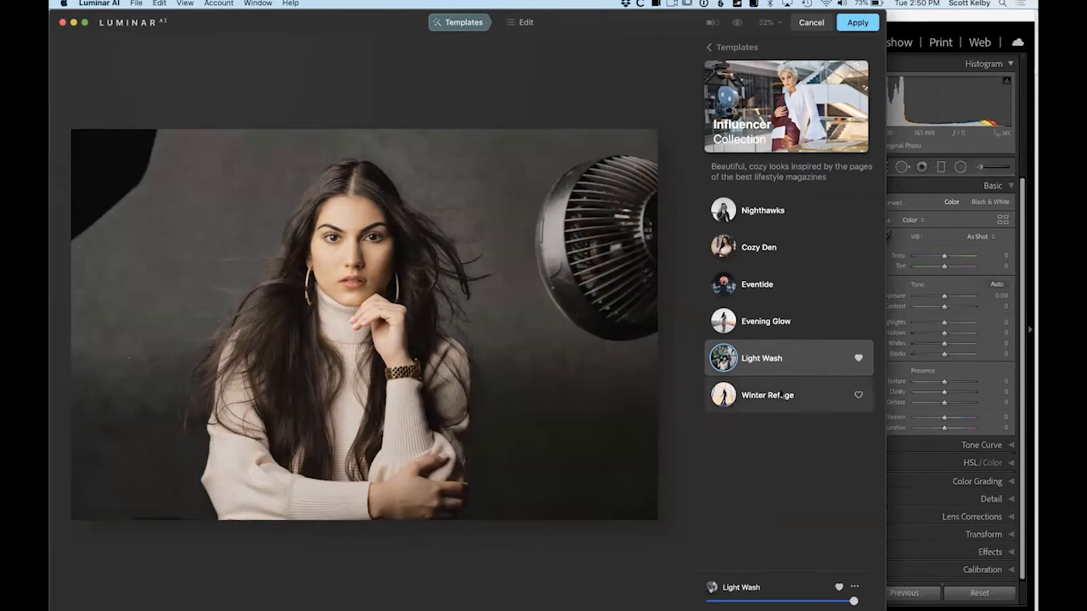
Apply the Winter Refuge template to the portrait and mark it as a favorite, briefly testing a lower strength.
{"action": "left_click", "coordinate": [781, 394]}
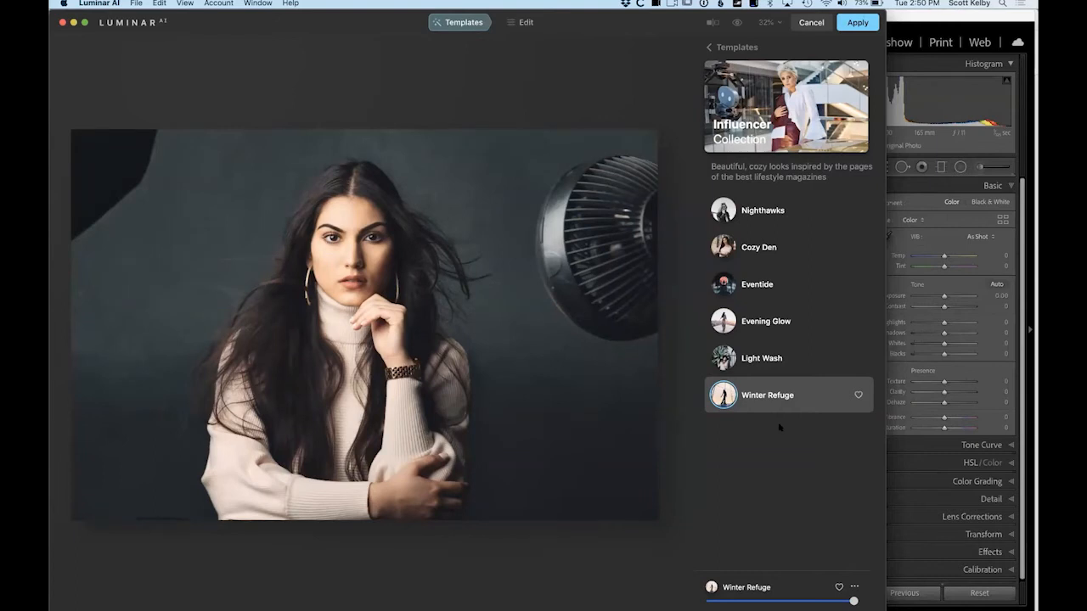
{"action": "left_click", "coordinate": [858, 395]}
{"action": "left_click", "coordinate": [854, 586]}
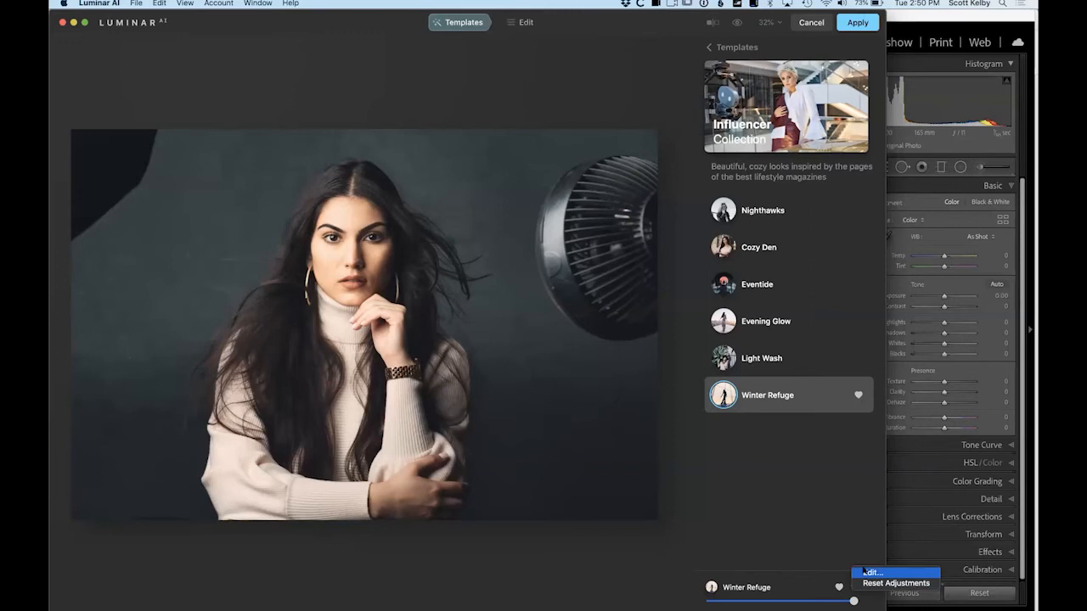
{"action": "left_click", "coordinate": [853, 601]}
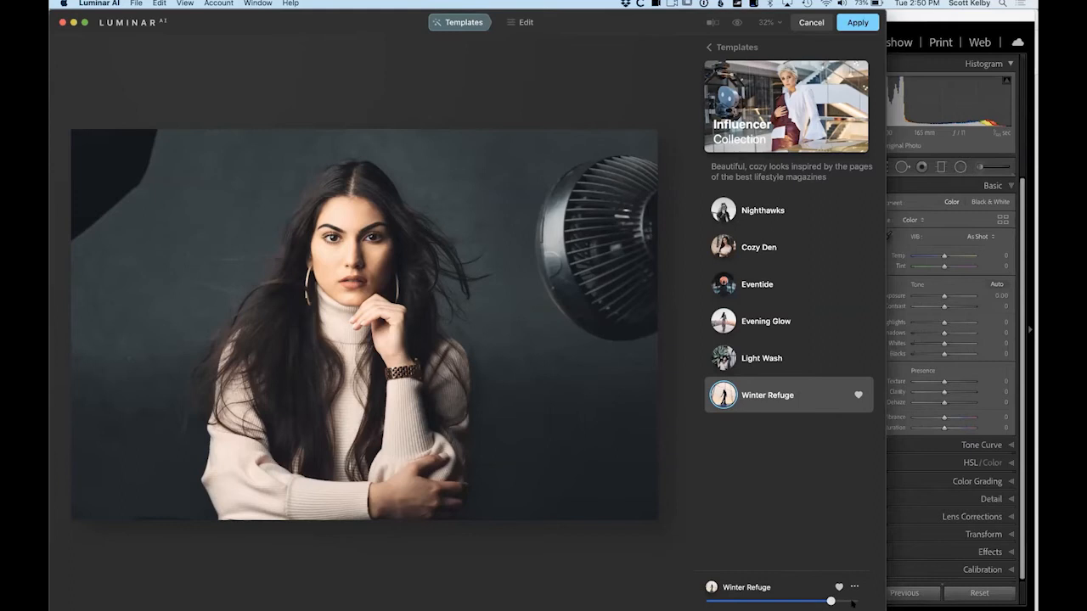
Open the Winter Refuge template for editing, set Accent to 51, and save it as the template Winter Refuge edit.
{"action": "left_click", "coordinate": [854, 586]}
{"action": "left_click", "coordinate": [866, 573]}
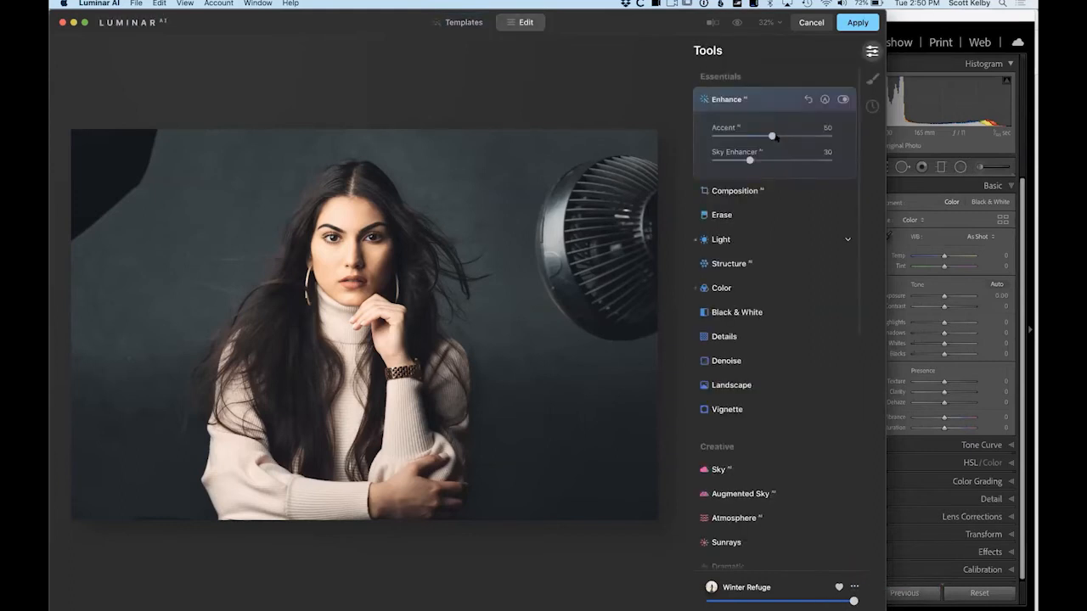
{"action": "left_click_drag", "start_coordinate": [770, 135], "coordinate": [773, 135]}
{"action": "scroll", "coordinate": [847, 517], "scroll_direction": "down", "scroll_amount": 10}
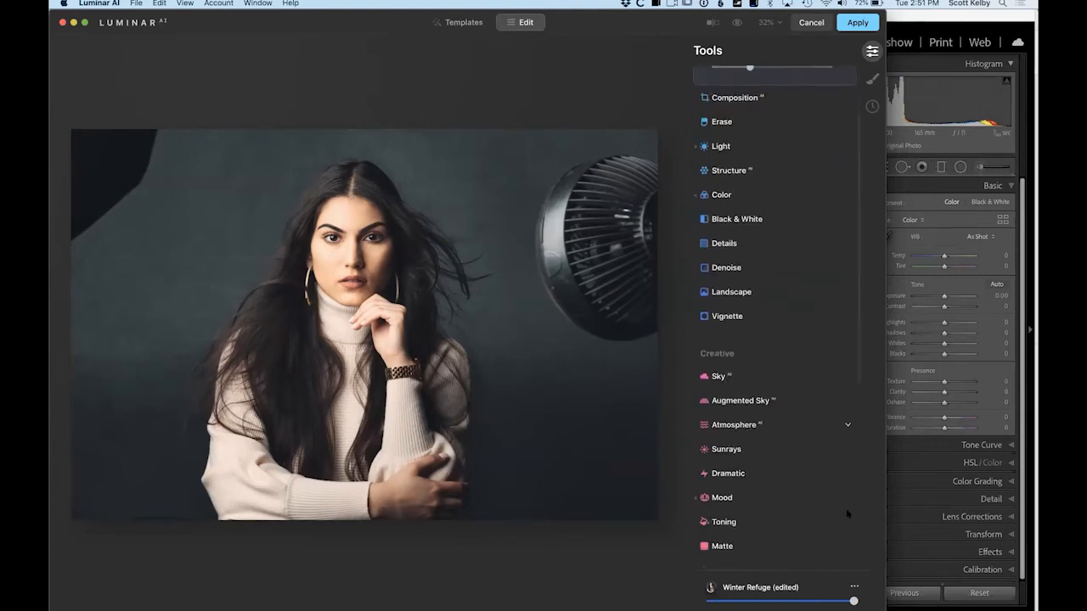
{"action": "scroll", "coordinate": [847, 514], "scroll_direction": "up", "scroll_amount": 10}
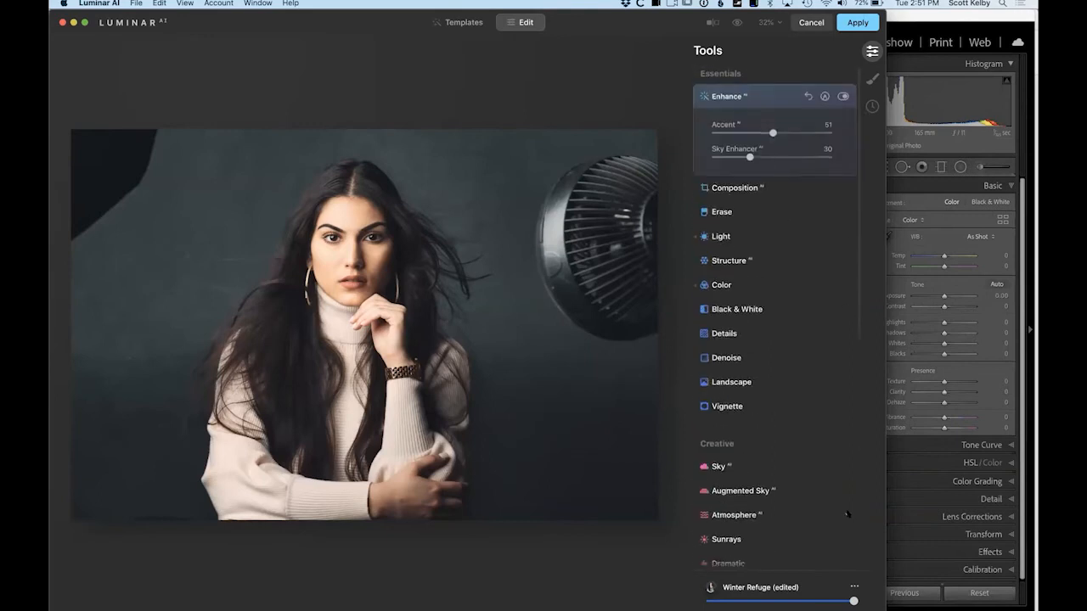
{"action": "left_click", "coordinate": [852, 584]}
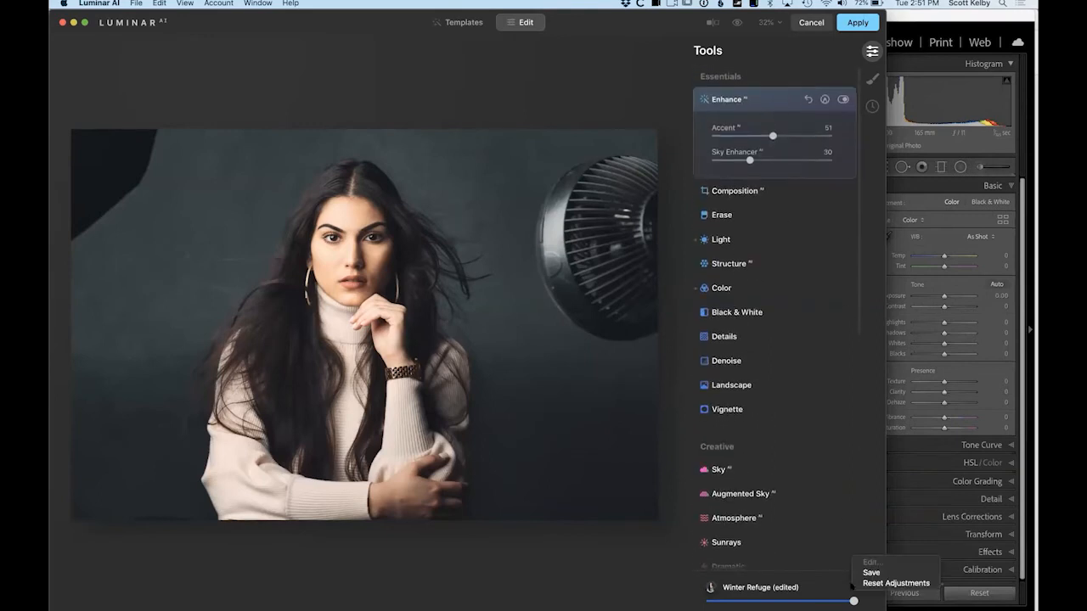
{"action": "left_click", "coordinate": [866, 572]}
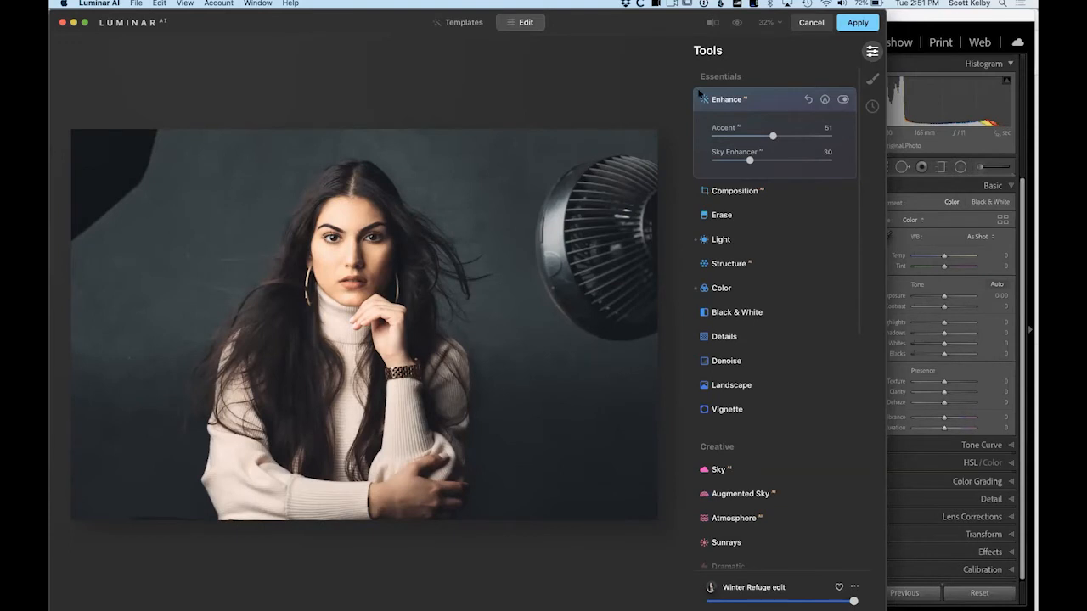
Return to the template collections and open the Easy Portraits collection in the Portrait category.
{"action": "left_click", "coordinate": [459, 22]}
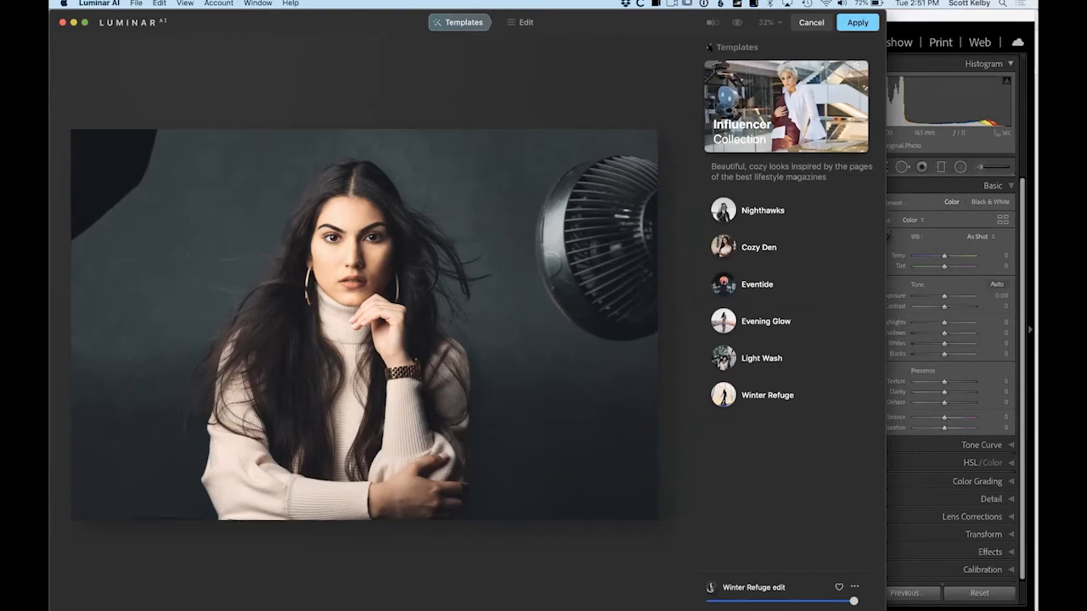
{"action": "left_click", "coordinate": [709, 47]}
{"action": "left_click", "coordinate": [700, 106]}
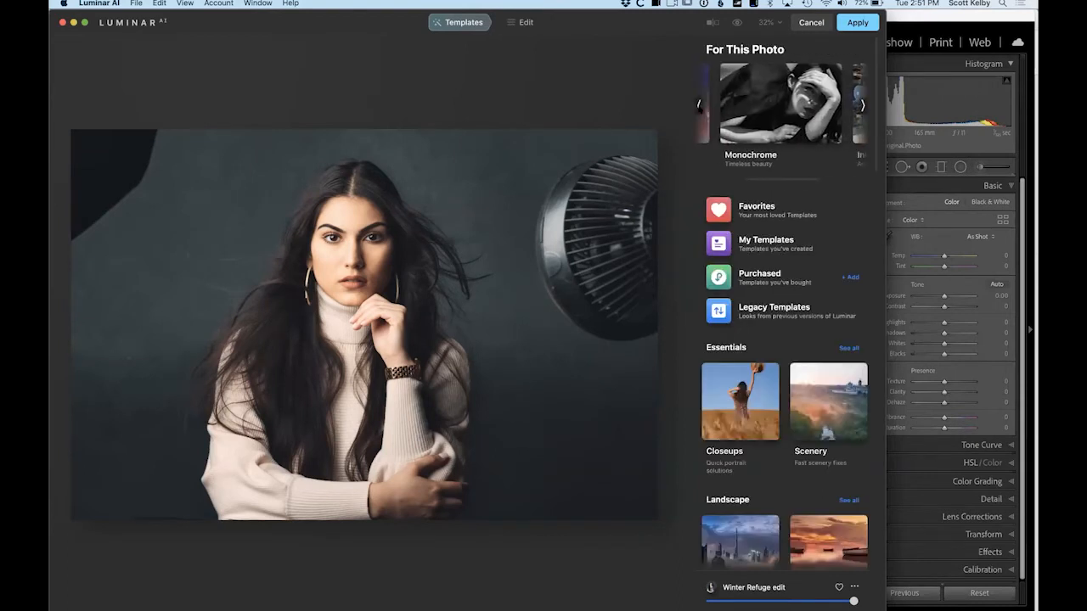
{"action": "left_click", "coordinate": [699, 106]}
{"action": "scroll", "coordinate": [807, 319], "scroll_direction": "down", "scroll_amount": 5}
{"action": "scroll", "coordinate": [807, 319], "scroll_direction": "down", "scroll_amount": 12}
{"action": "scroll", "coordinate": [820, 467], "scroll_direction": "down", "scroll_amount": 3}
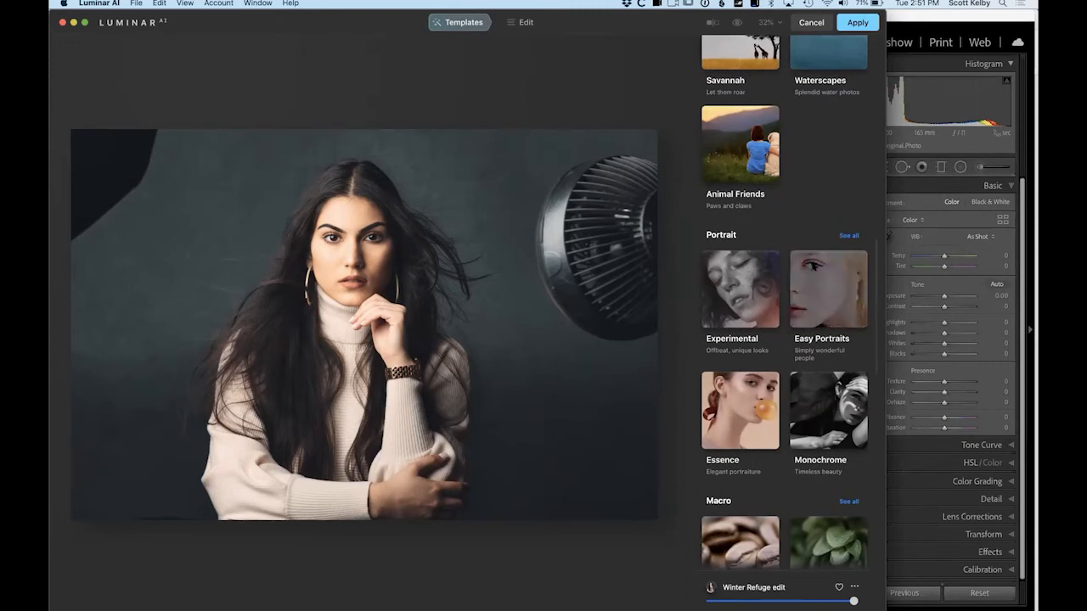
{"action": "left_click", "coordinate": [811, 266]}
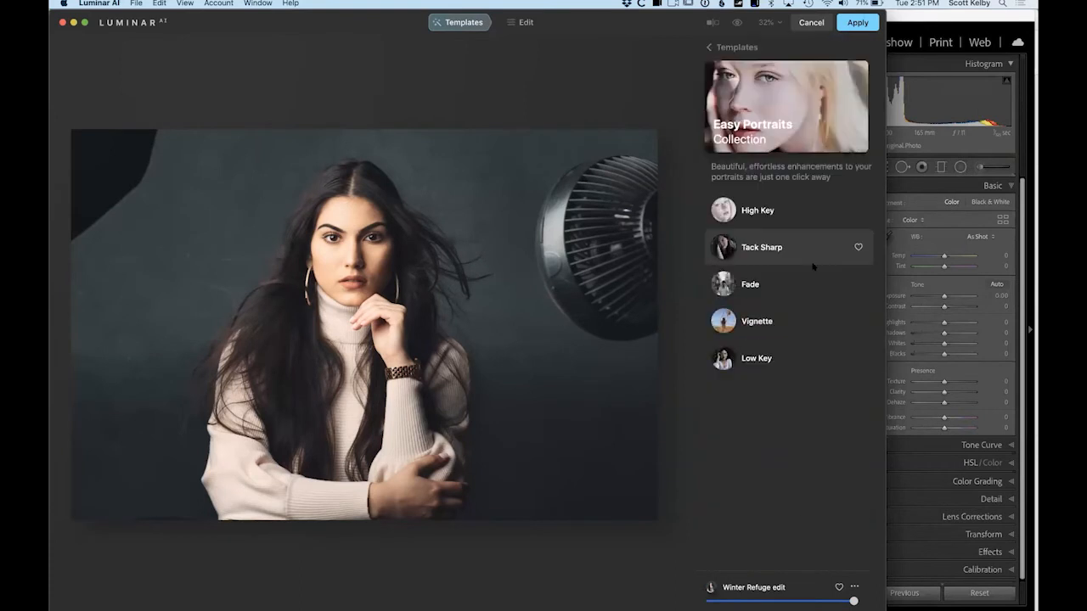
Try the High Key, Tack Sharp, Fade, Vignette and Low Key looks on the portrait, ending with Vignette.
{"action": "left_click", "coordinate": [776, 212]}
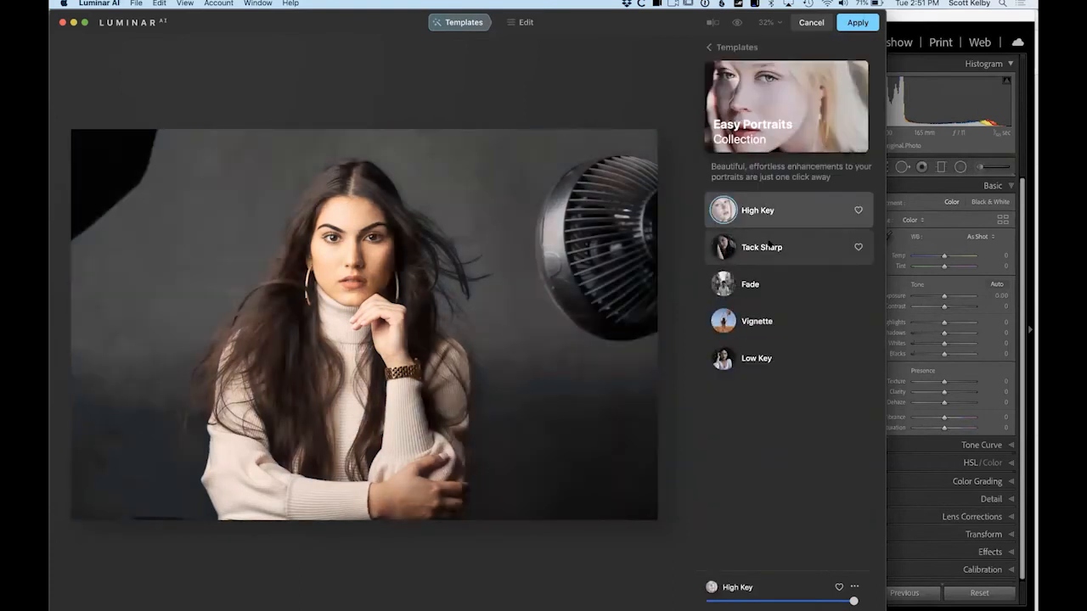
{"action": "left_click", "coordinate": [768, 246]}
{"action": "left_click", "coordinate": [768, 286]}
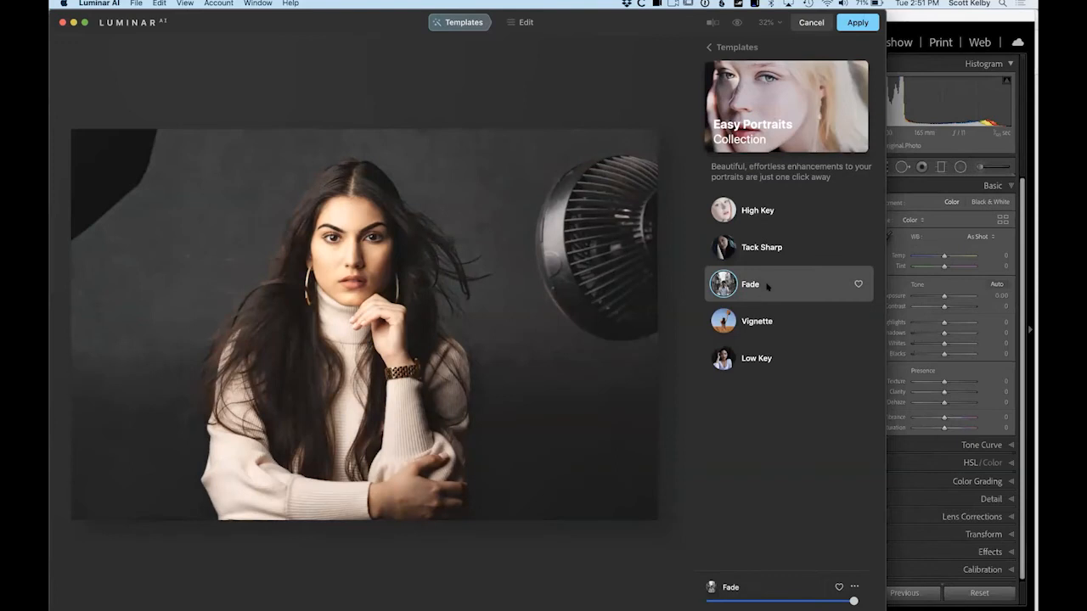
{"action": "left_click", "coordinate": [797, 331]}
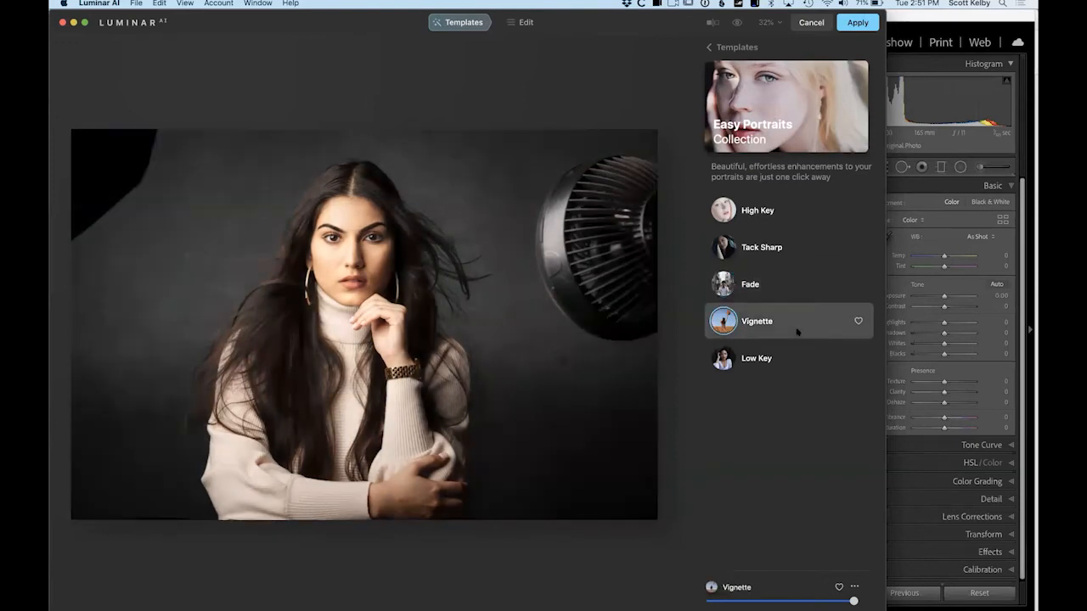
{"action": "left_click", "coordinate": [793, 357]}
{"action": "left_click", "coordinate": [798, 336]}
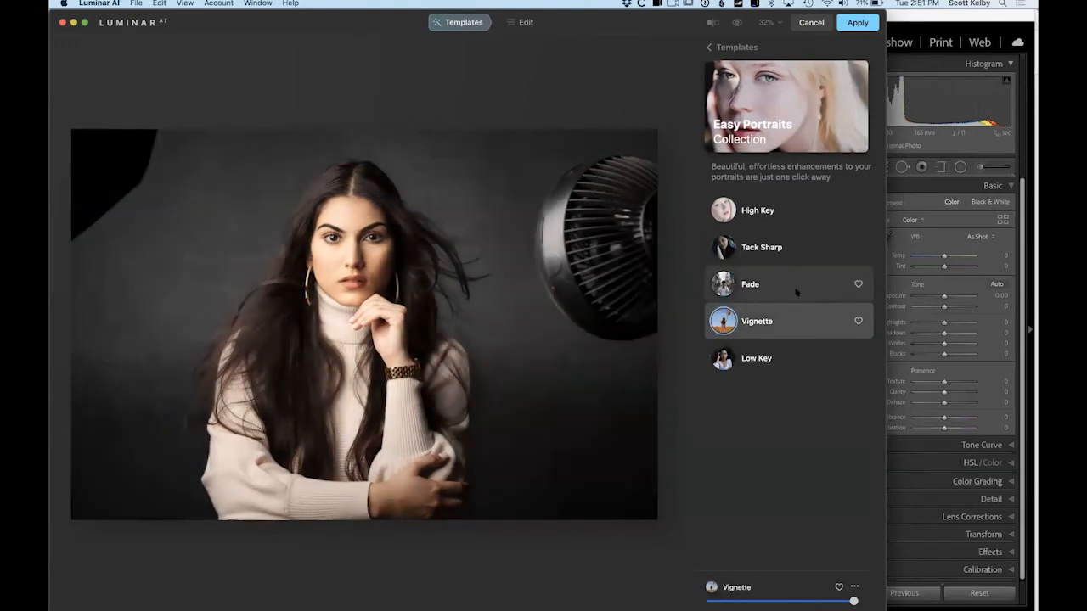
{"action": "left_click", "coordinate": [796, 289]}
{"action": "left_click", "coordinate": [795, 246]}
{"action": "left_click", "coordinate": [796, 213]}
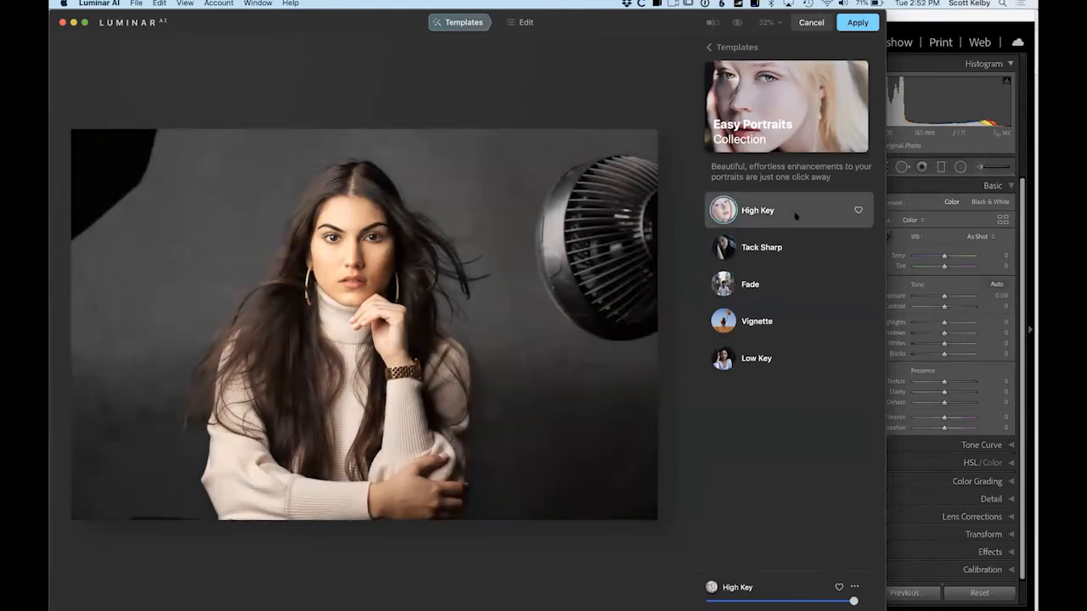
{"action": "left_click", "coordinate": [776, 362]}
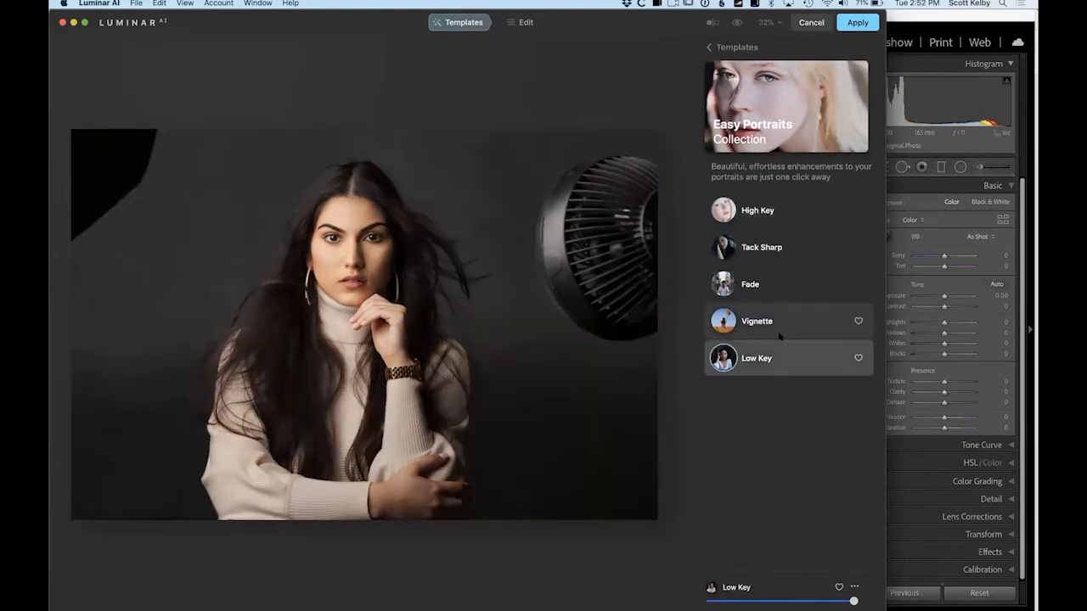
{"action": "left_click", "coordinate": [779, 316]}
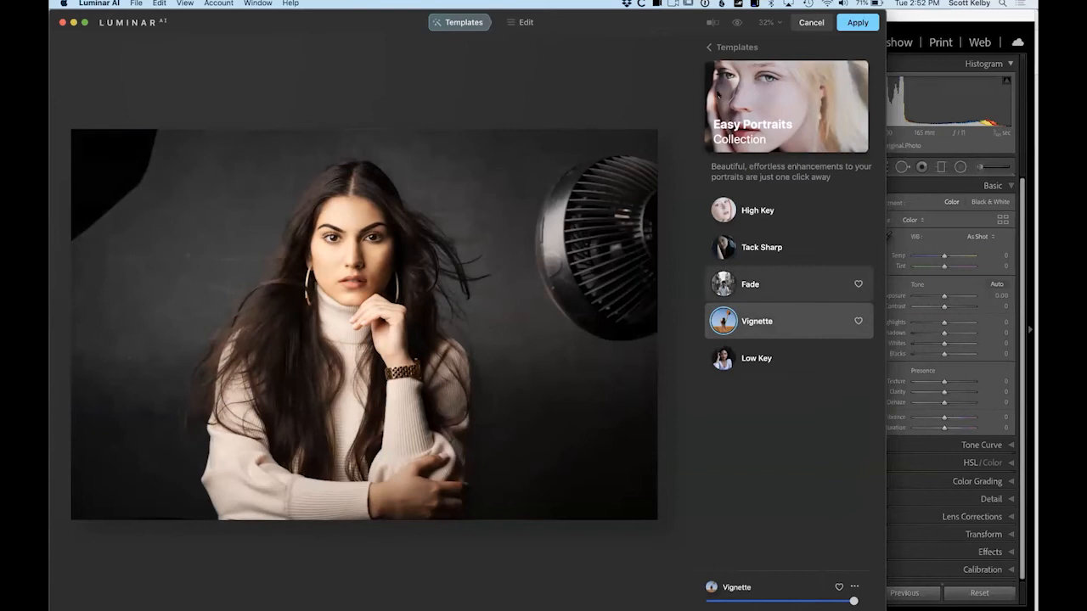
Open the Monochrome portrait collection and try Elegant Matte, Soulful, Film Grain and Lighthouse, ending with Low Key.
{"action": "left_click", "coordinate": [713, 46]}
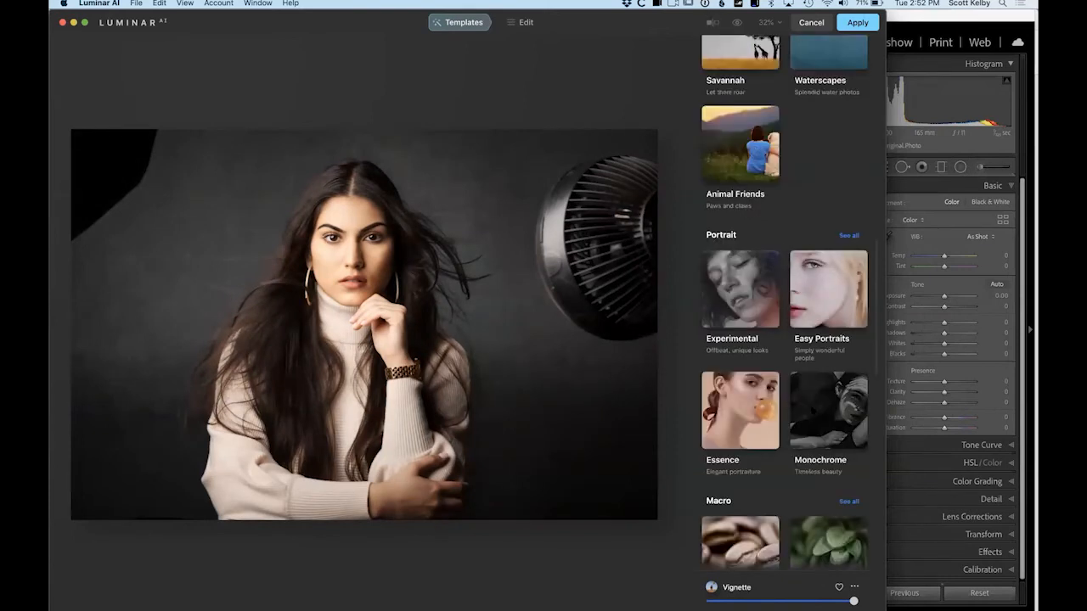
{"action": "left_click", "coordinate": [828, 410]}
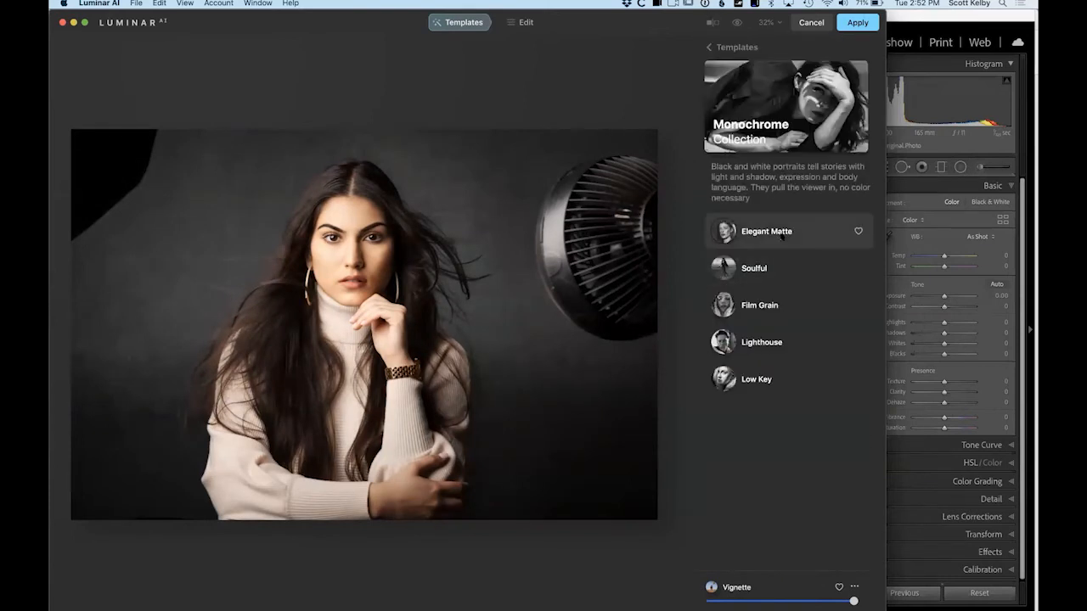
{"action": "left_click", "coordinate": [781, 238]}
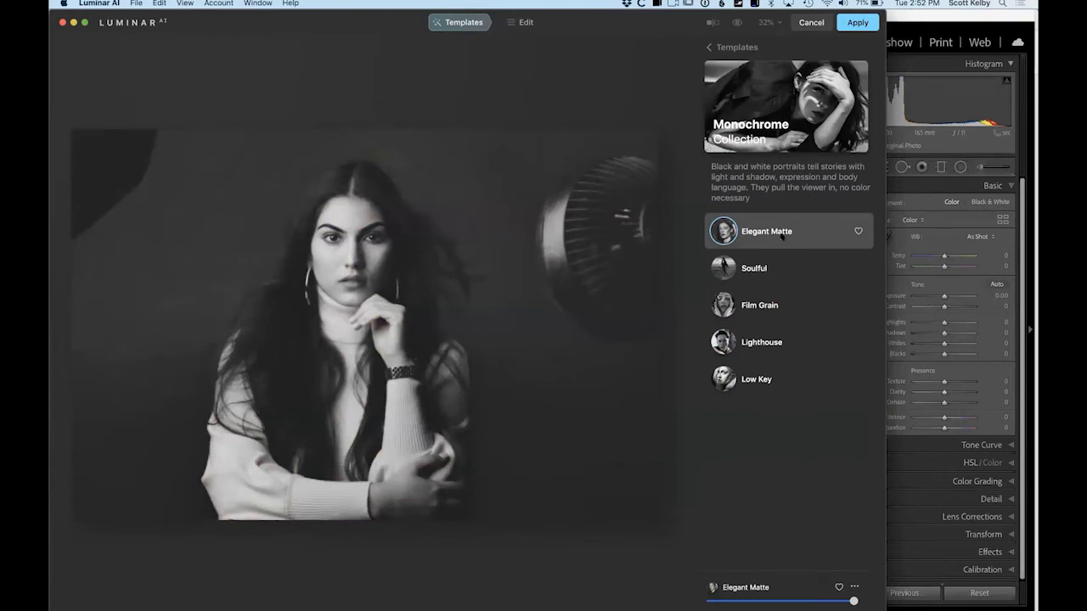
{"action": "left_click", "coordinate": [781, 262]}
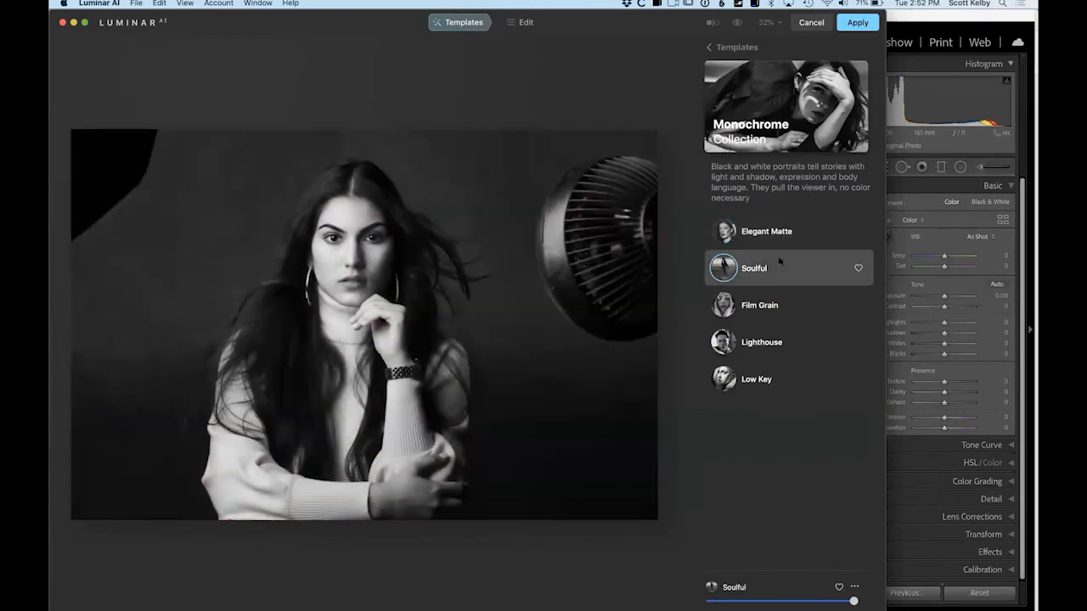
{"action": "left_click", "coordinate": [788, 306]}
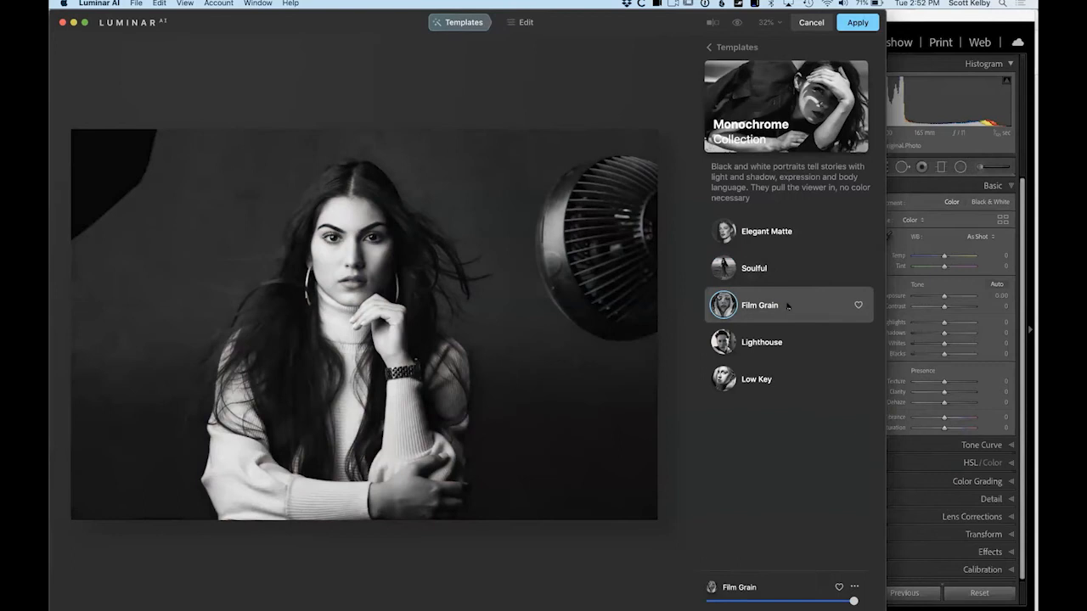
{"action": "left_click", "coordinate": [784, 270]}
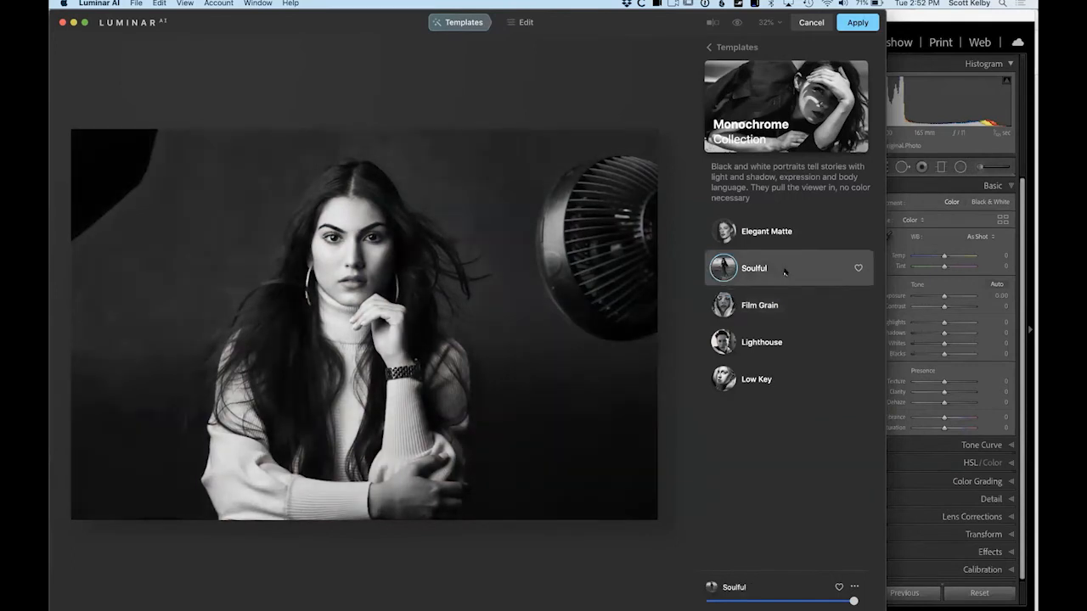
{"action": "left_click", "coordinate": [781, 341]}
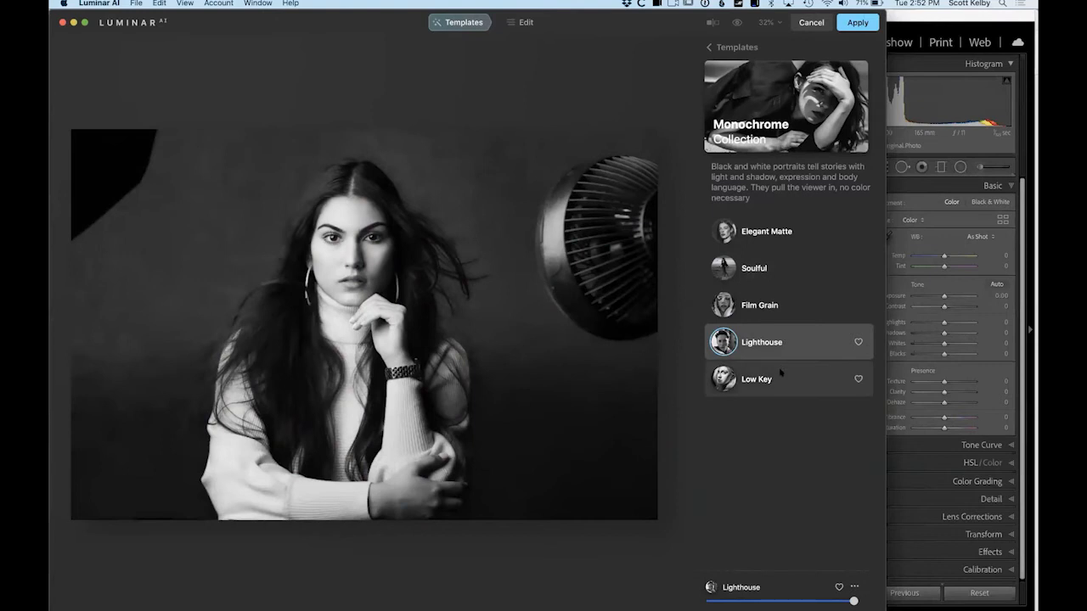
{"action": "left_click", "coordinate": [780, 371]}
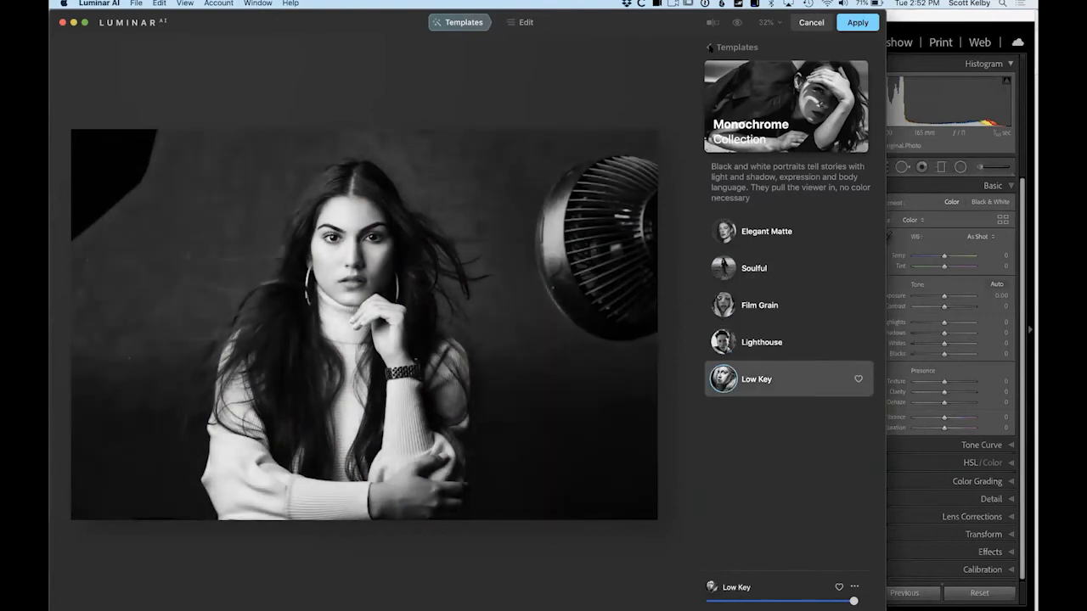
Open the Essence portrait collection and try Still Frame, Marquee, Fashionista and Rembrandt on the portrait, ending with Flawless.
{"action": "left_click", "coordinate": [710, 48]}
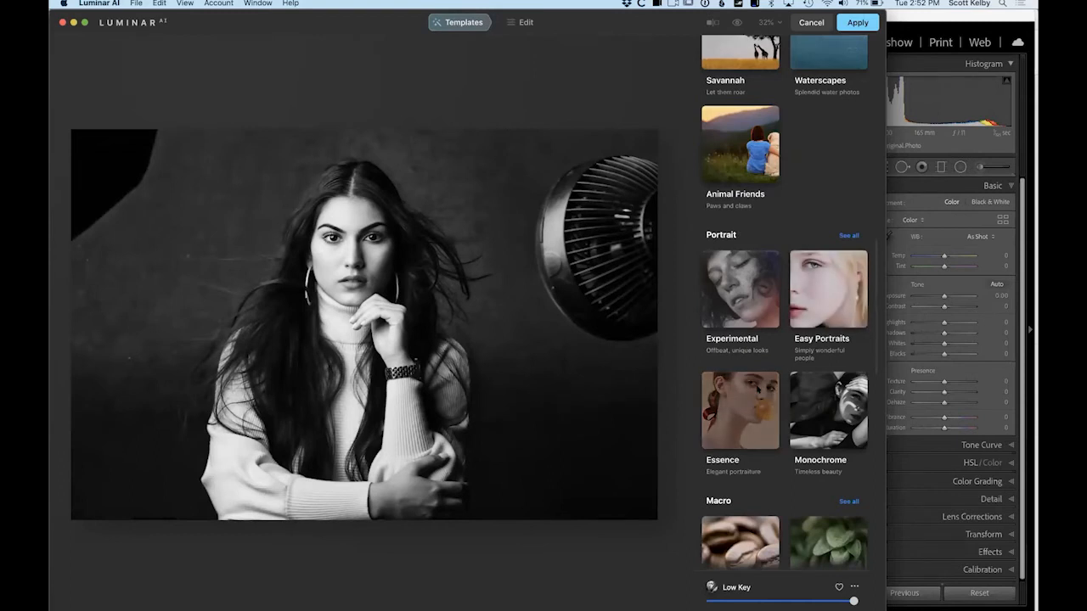
{"action": "left_click", "coordinate": [758, 389]}
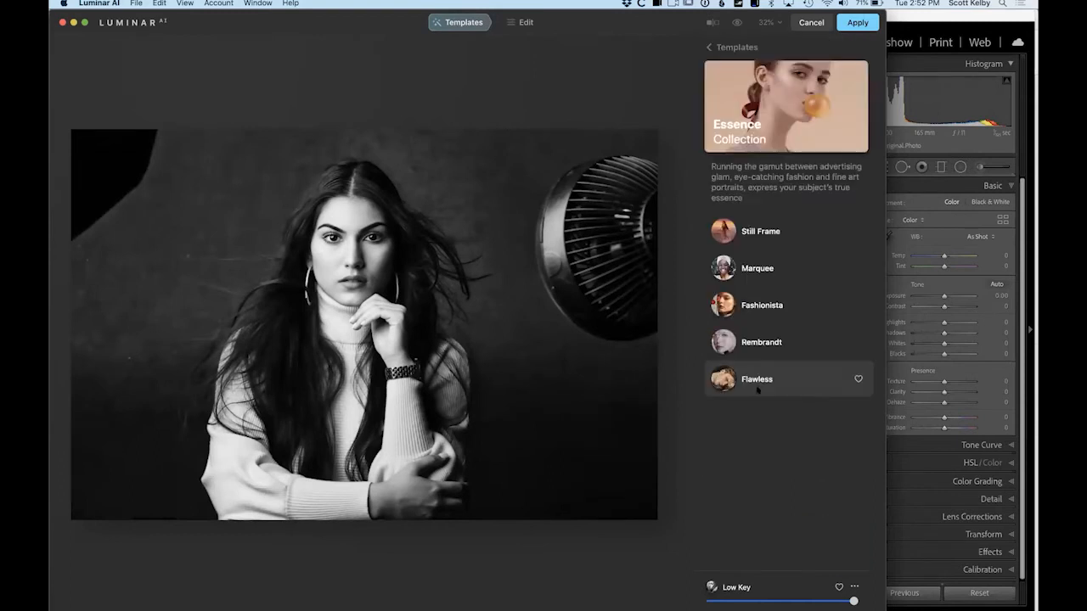
{"action": "left_click", "coordinate": [760, 236]}
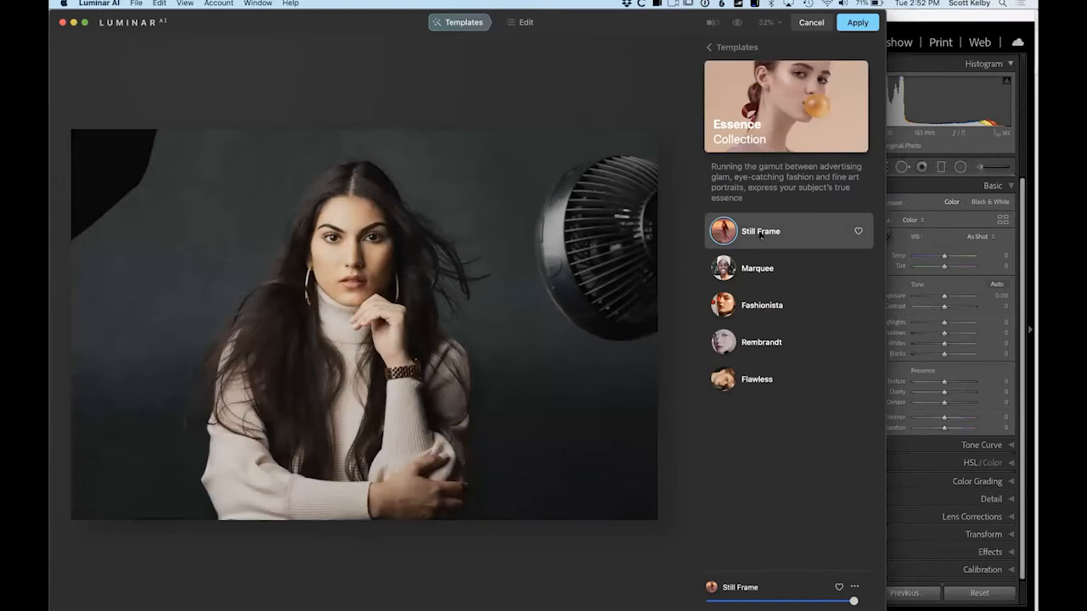
{"action": "left_click", "coordinate": [760, 270]}
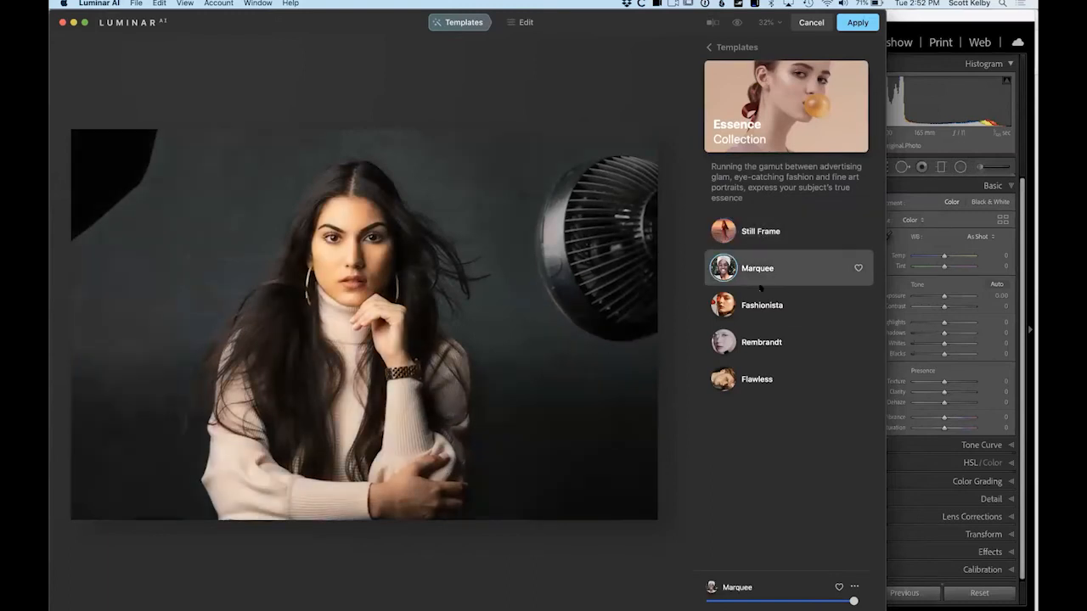
{"action": "left_click", "coordinate": [761, 306]}
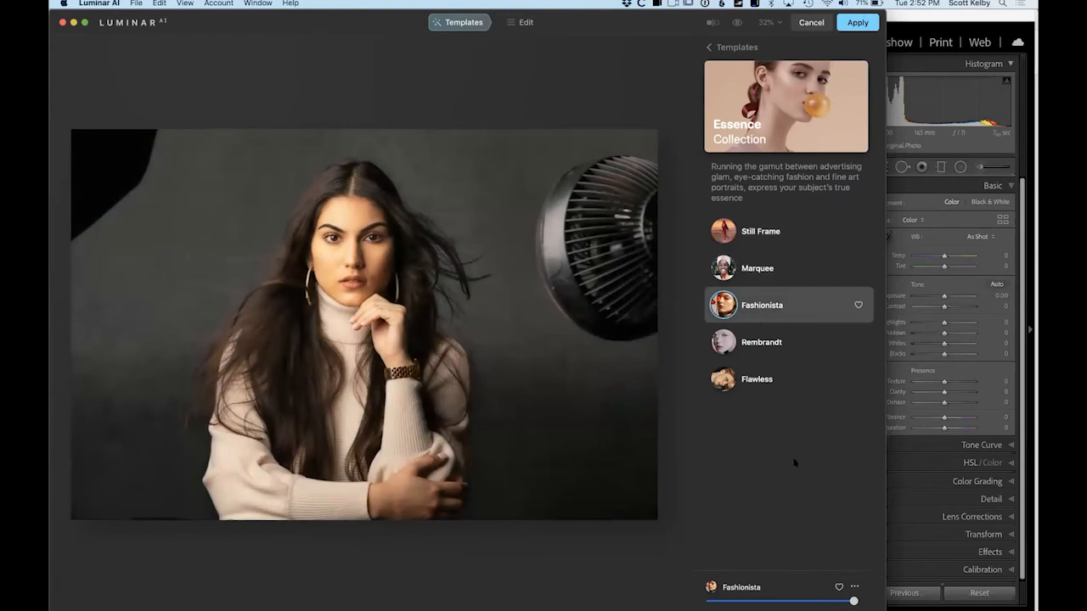
{"action": "left_click", "coordinate": [783, 344]}
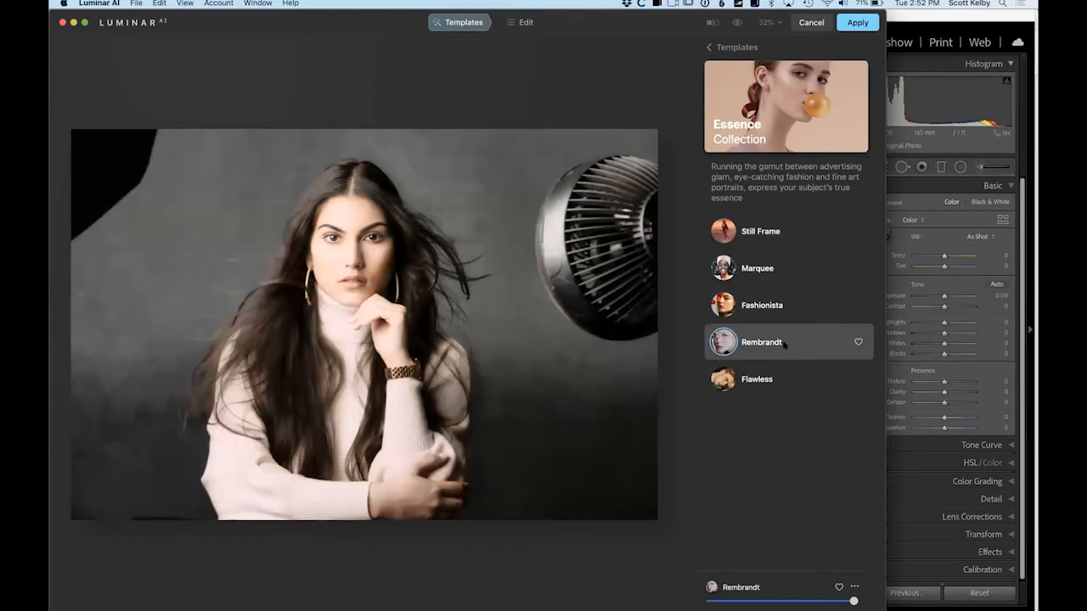
{"action": "left_click", "coordinate": [781, 381]}
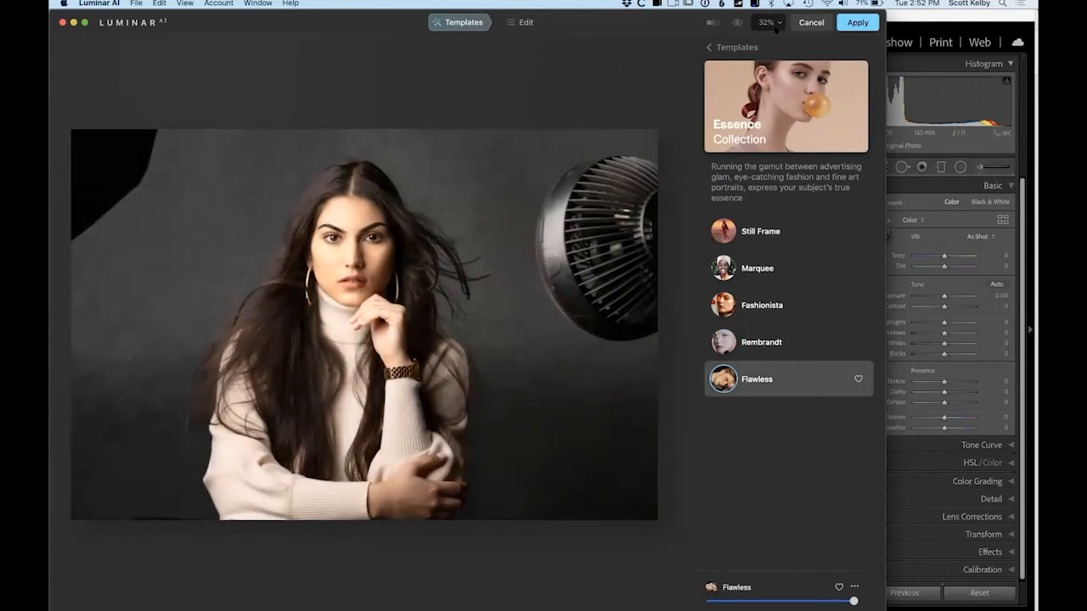
Return to the template collections, look through the categories, and open the Experimental collection under Portrait.
{"action": "left_click", "coordinate": [733, 46]}
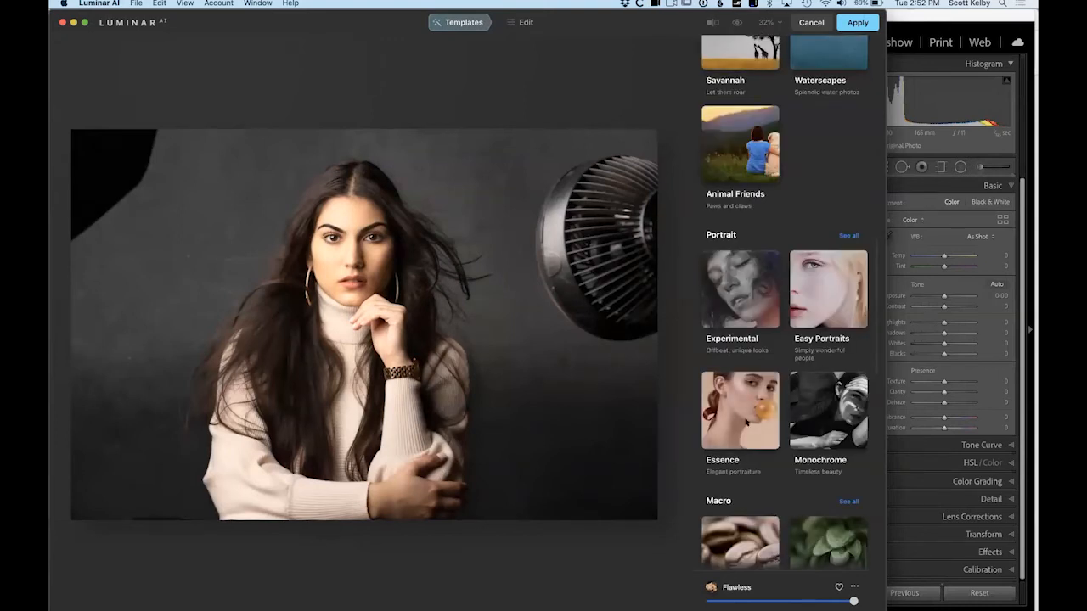
{"action": "mouse_move", "coordinate": [630, 598]}
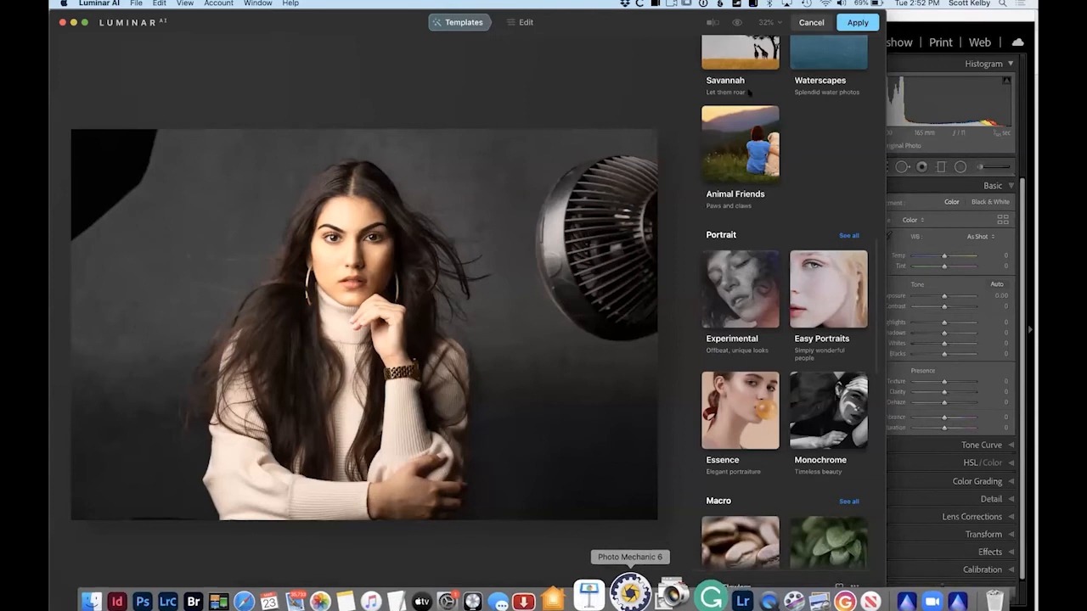
{"action": "scroll", "coordinate": [785, 339], "scroll_direction": "up", "scroll_amount": 3}
{"action": "scroll", "coordinate": [785, 339], "scroll_direction": "up", "scroll_amount": 1}
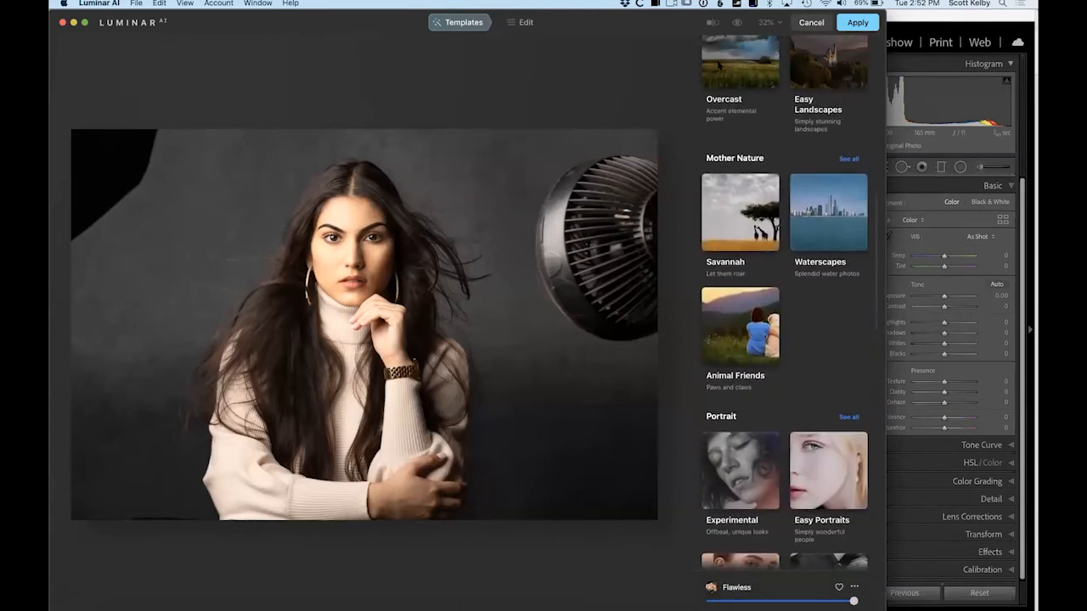
{"action": "scroll", "coordinate": [784, 339], "scroll_direction": "down", "scroll_amount": 5}
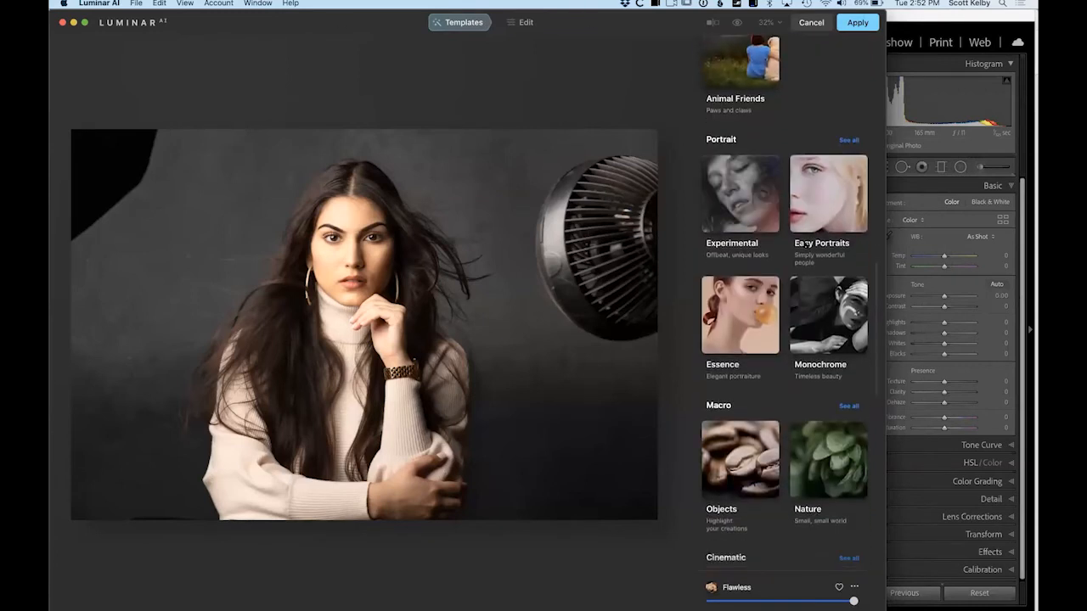
{"action": "scroll", "coordinate": [784, 339], "scroll_direction": "down", "scroll_amount": 2}
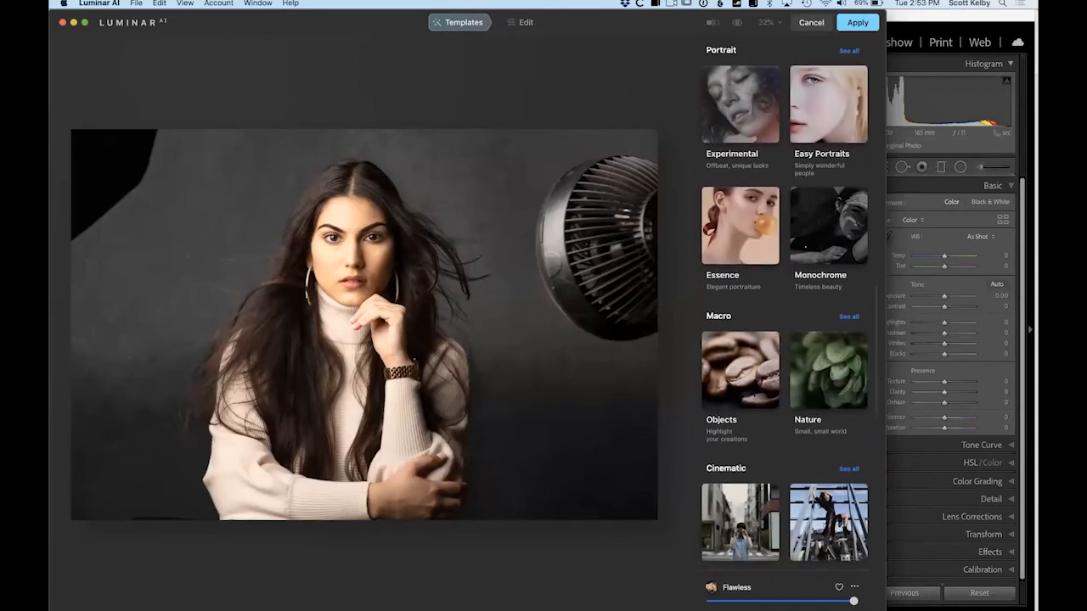
{"action": "scroll", "coordinate": [804, 246], "scroll_direction": "down", "scroll_amount": 2}
{"action": "scroll", "coordinate": [804, 246], "scroll_direction": "up", "scroll_amount": 15}
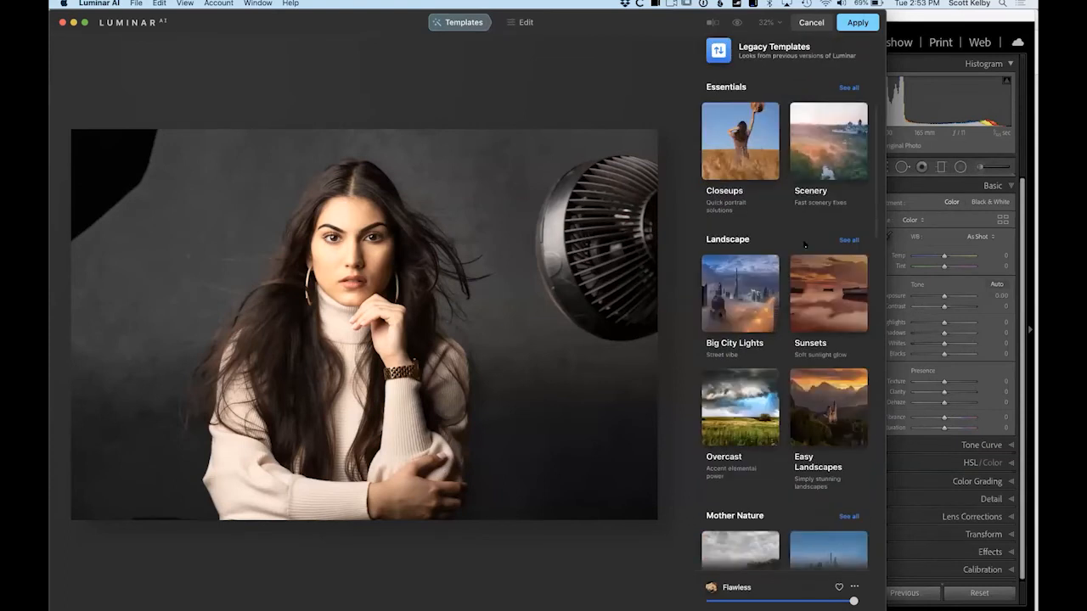
{"action": "scroll", "coordinate": [804, 245], "scroll_direction": "up", "scroll_amount": 5}
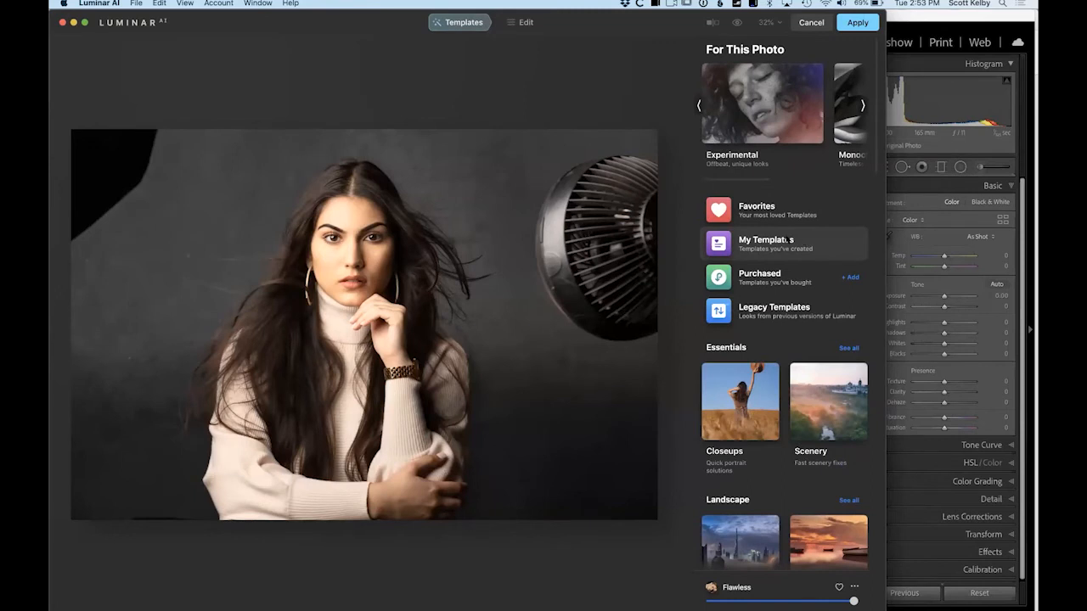
{"action": "scroll", "coordinate": [787, 240], "scroll_direction": "down", "scroll_amount": 2}
{"action": "scroll", "coordinate": [787, 239], "scroll_direction": "down", "scroll_amount": 10}
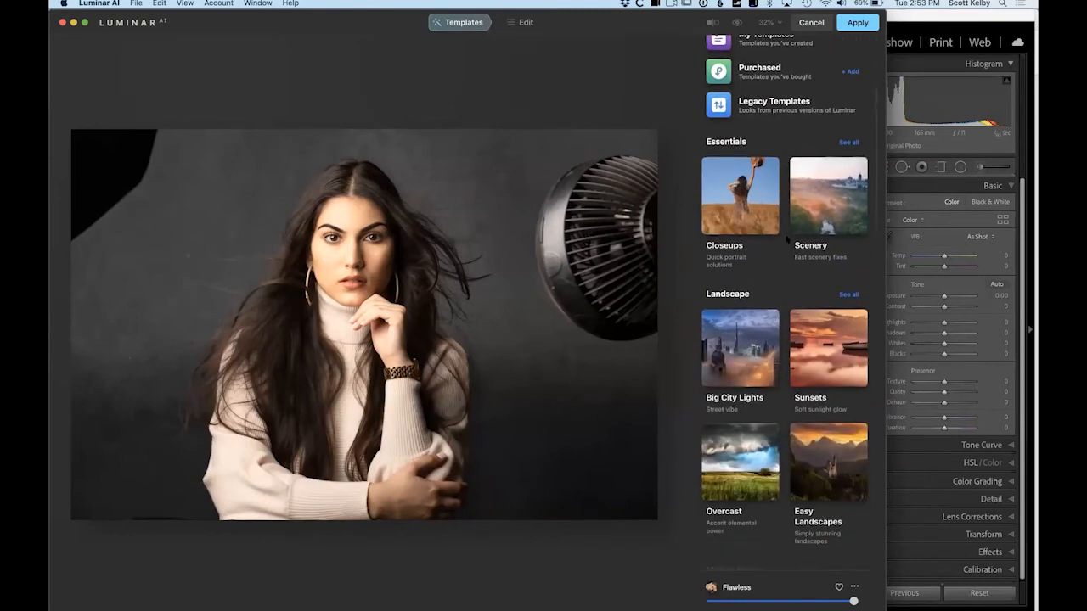
{"action": "scroll", "coordinate": [761, 298], "scroll_direction": "down", "scroll_amount": 6}
{"action": "left_click", "coordinate": [741, 335]}
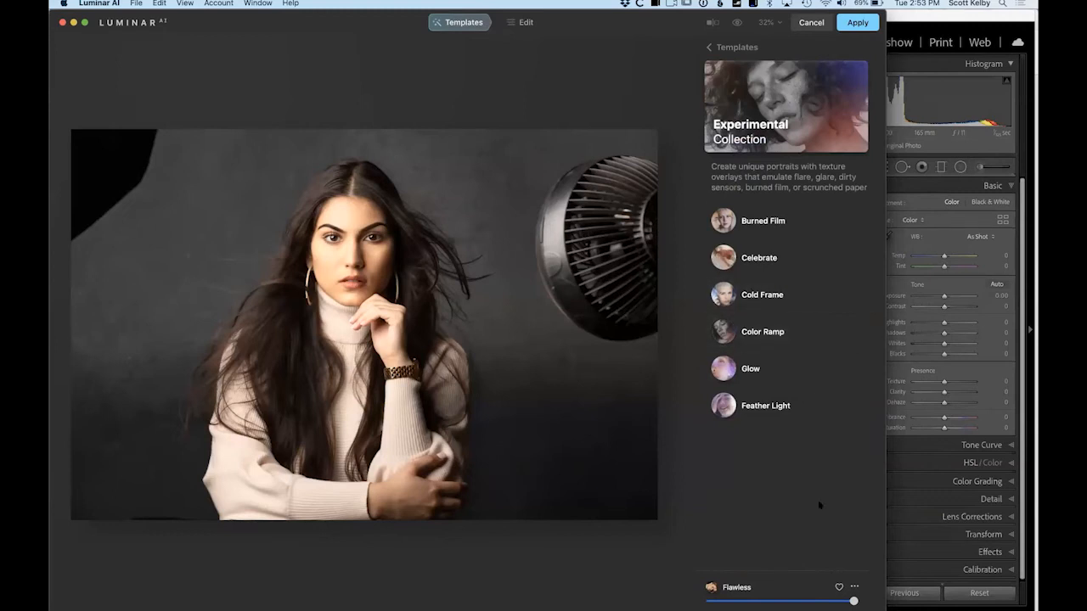
Open the Flawless template for editing and expand the Eyes settings of the Face AI tool.
{"action": "left_click", "coordinate": [854, 585]}
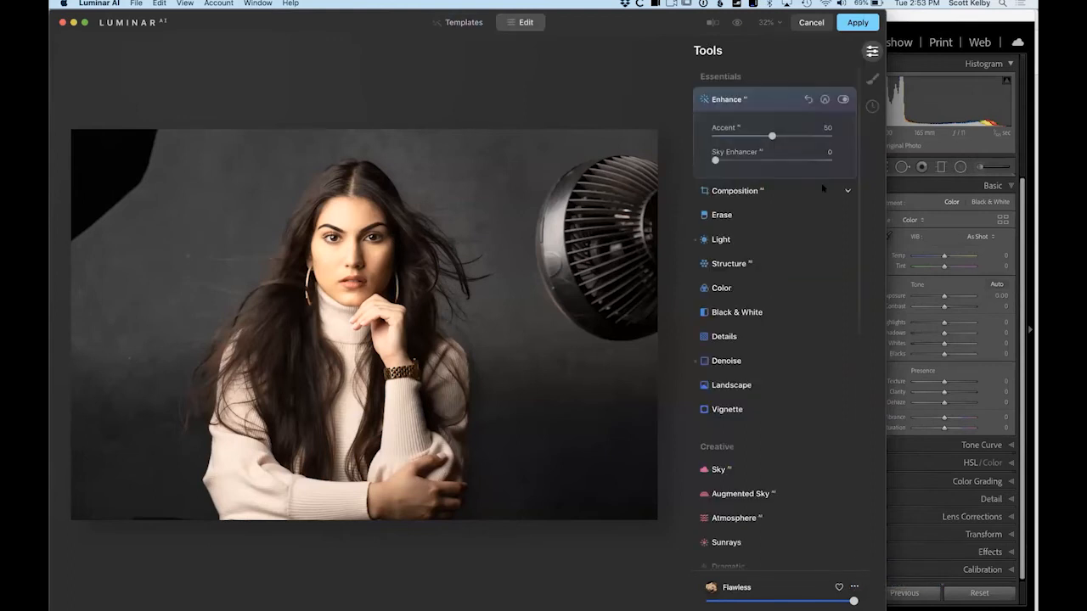
{"action": "scroll", "coordinate": [821, 182], "scroll_direction": "down", "scroll_amount": 10}
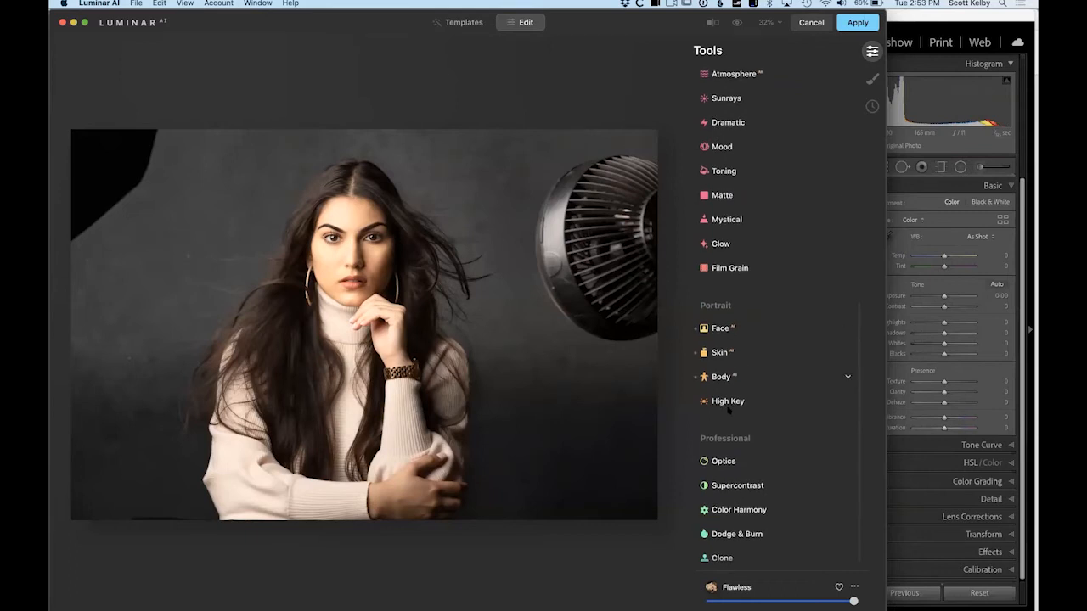
{"action": "left_click", "coordinate": [725, 331]}
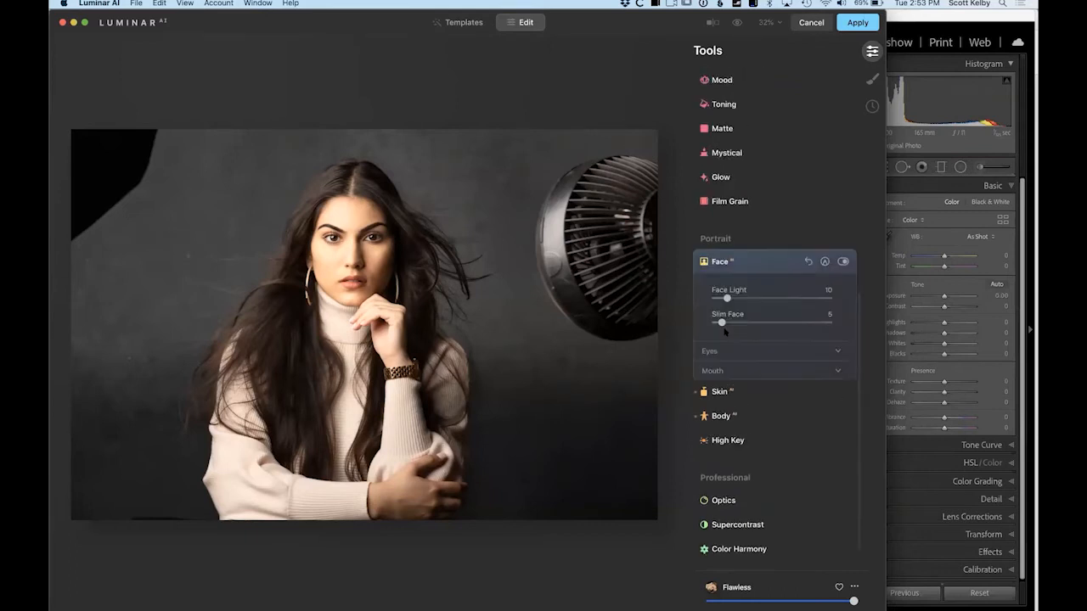
{"action": "left_click", "coordinate": [830, 350]}
{"action": "scroll", "coordinate": [840, 348], "scroll_direction": "down", "scroll_amount": 3}
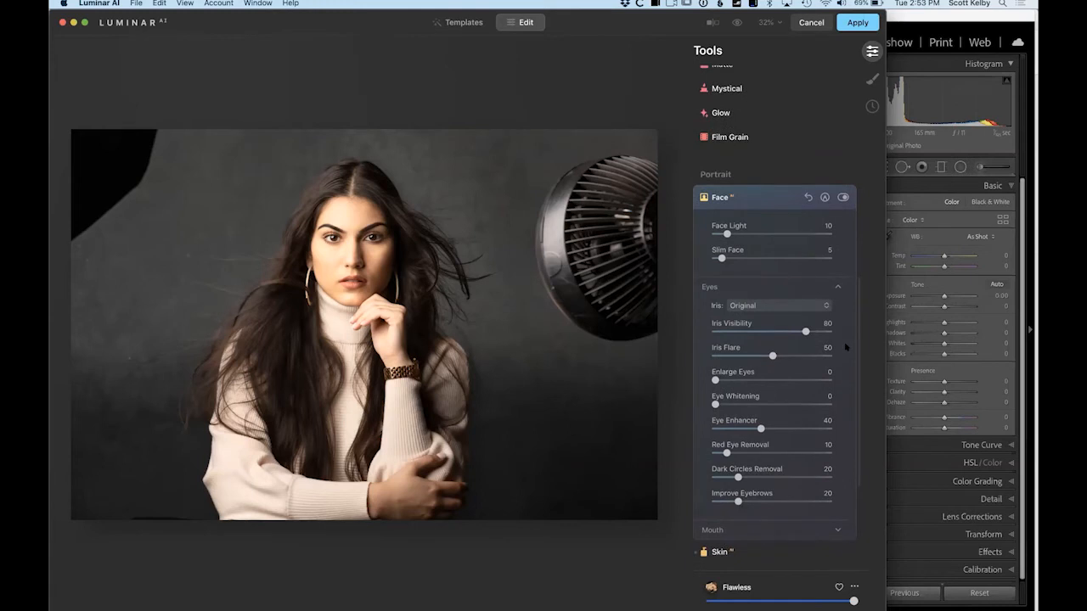
{"action": "scroll", "coordinate": [846, 347], "scroll_direction": "down", "scroll_amount": 1}
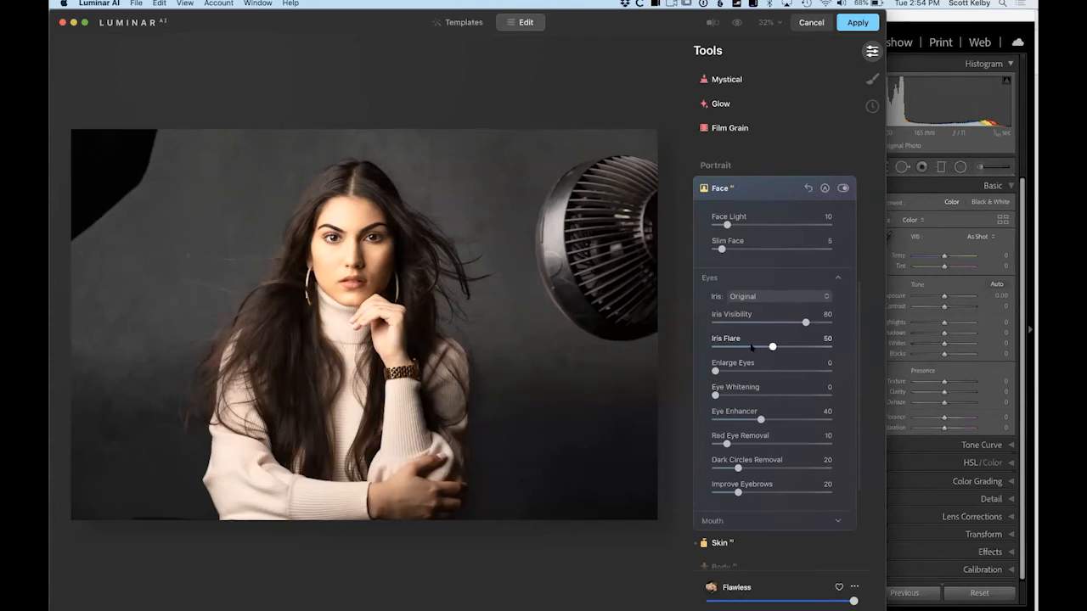
Try Iris Flare at 100, 83 and 0 on a close view of the face, ending at 100.
{"action": "double_click", "coordinate": [374, 234]}
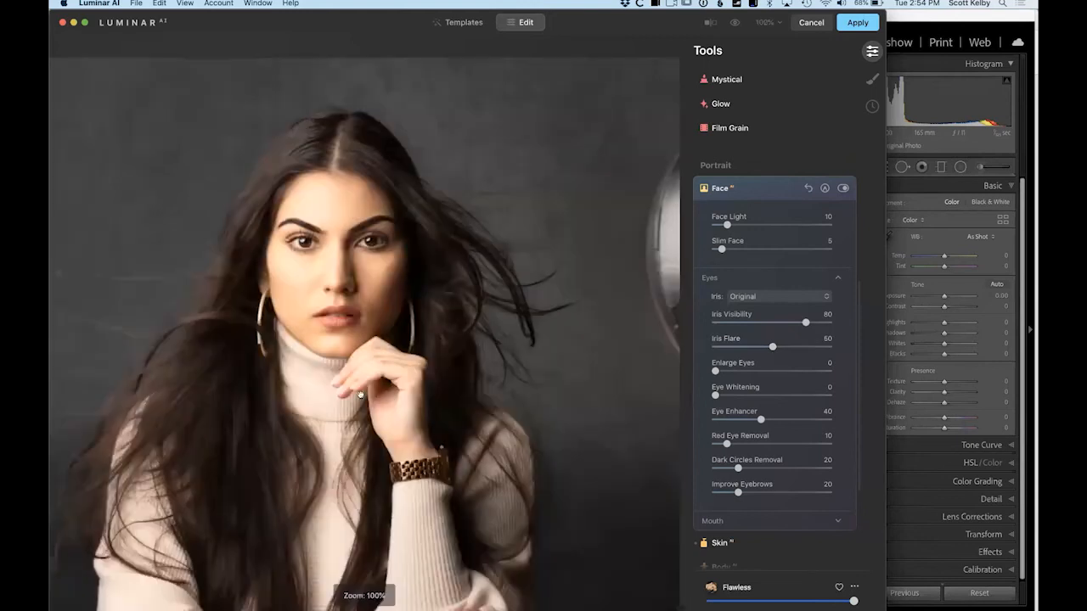
{"action": "left_click_drag", "start_coordinate": [326, 350], "coordinate": [403, 366]}
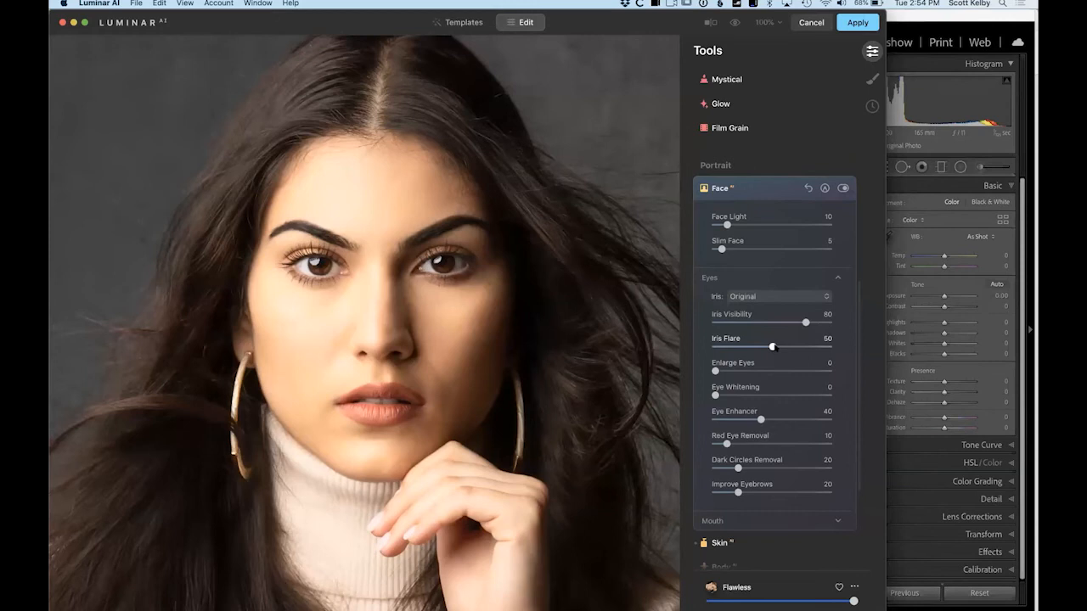
{"action": "left_click_drag", "start_coordinate": [772, 346], "coordinate": [827, 346]}
{"action": "left_click_drag", "start_coordinate": [709, 357], "coordinate": [830, 375]}
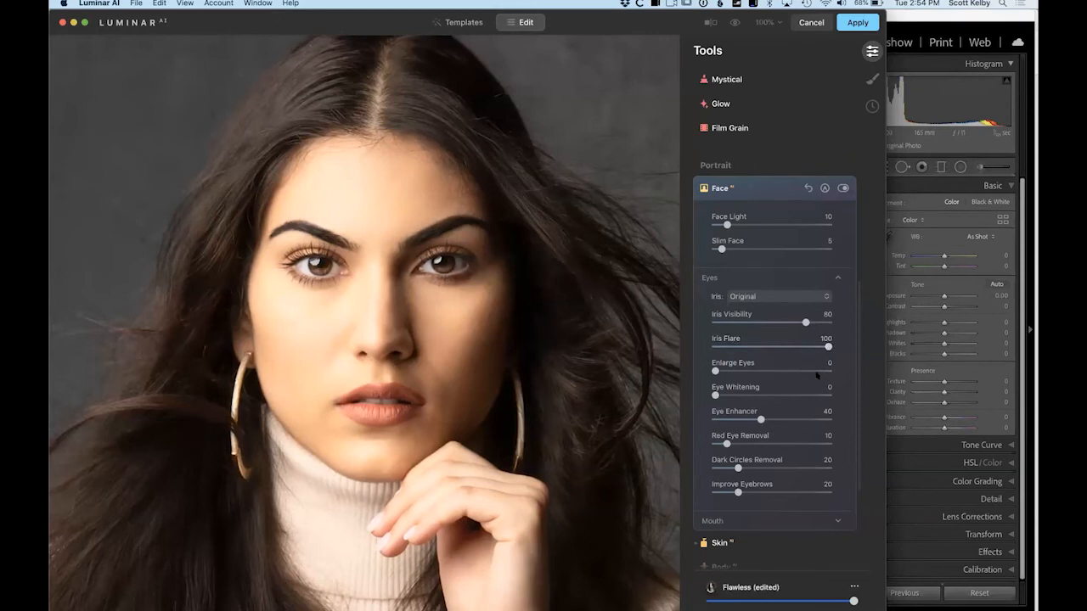
{"action": "left_click_drag", "start_coordinate": [828, 347], "coordinate": [806, 355]}
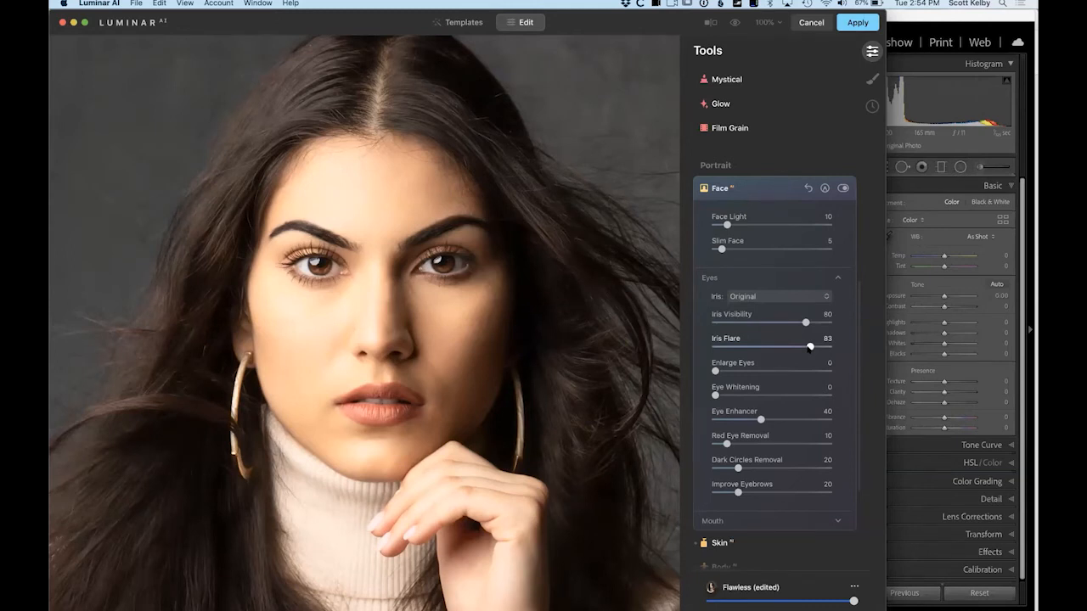
{"action": "left_click_drag", "start_coordinate": [810, 347], "coordinate": [698, 345]}
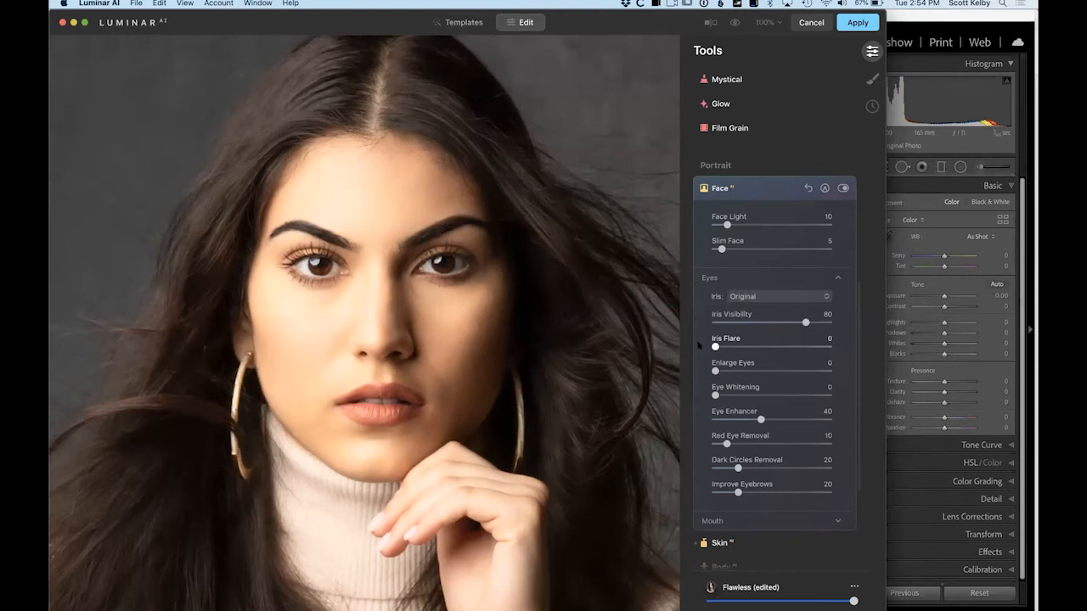
{"action": "left_click_drag", "start_coordinate": [698, 345], "coordinate": [733, 346]}
{"action": "left_click", "coordinate": [828, 347]}
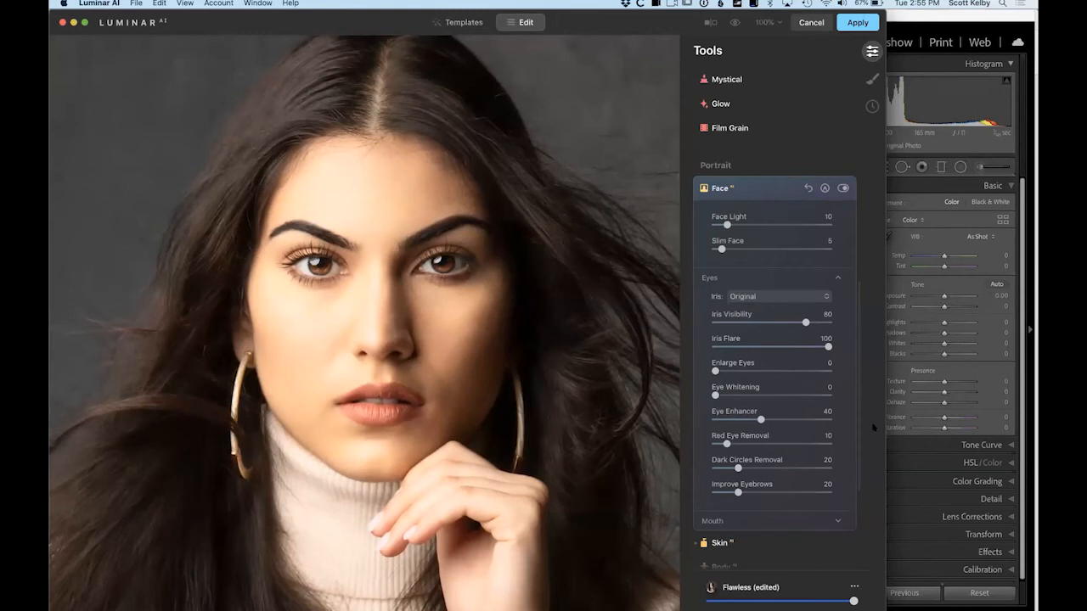
Set Iris Flare to 82, Eye Whitening to 37 and Eye Enhancer to 100.
{"action": "left_click_drag", "start_coordinate": [828, 346], "coordinate": [792, 351]}
{"action": "left_click_drag", "start_coordinate": [715, 394], "coordinate": [754, 396]}
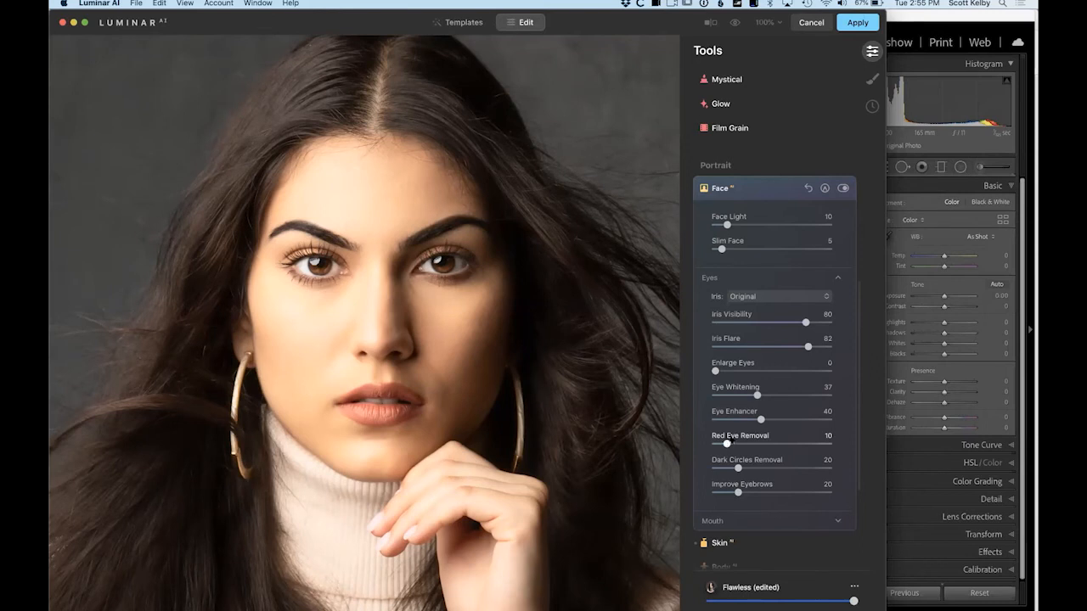
{"action": "left_click_drag", "start_coordinate": [760, 420], "coordinate": [862, 425]}
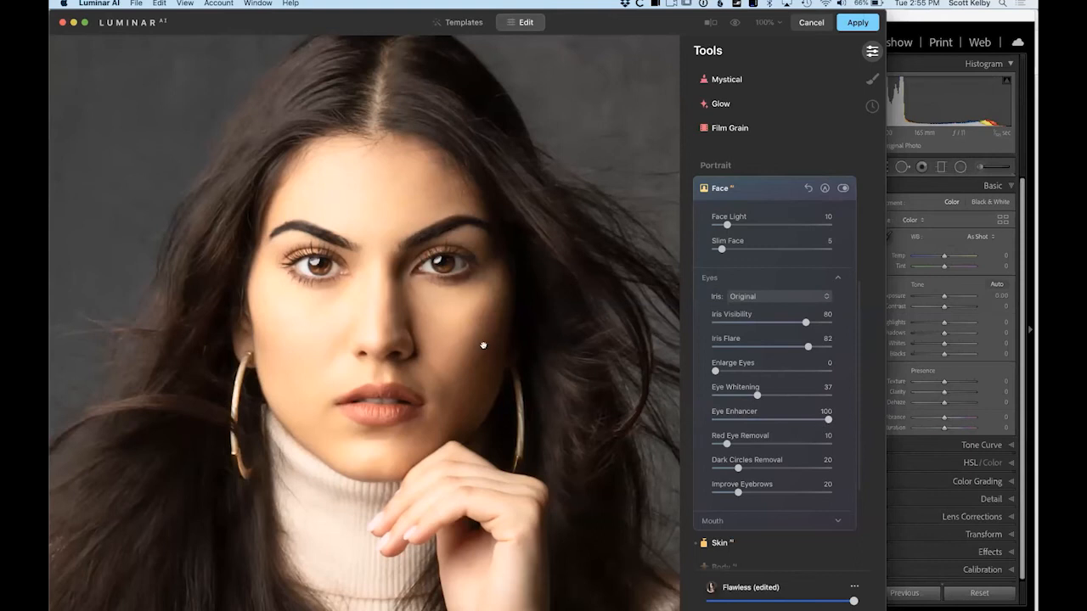
Set Slim Face to 38 and try Face Light at 21 before setting it back to 10.
{"action": "left_click_drag", "start_coordinate": [721, 249], "coordinate": [739, 224]}
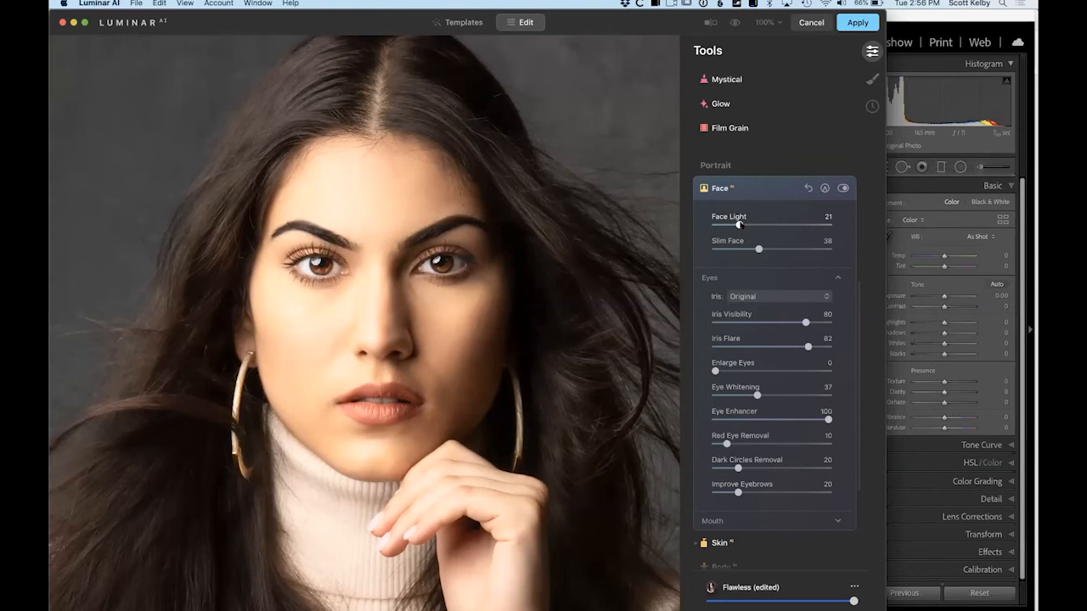
{"action": "mouse_move", "coordinate": [738, 224]}
{"action": "left_mouse_down"}
{"action": "mouse_move", "coordinate": [704, 229]}
{"action": "mouse_move", "coordinate": [756, 227]}
{"action": "mouse_move", "coordinate": [721, 231]}
{"action": "mouse_move", "coordinate": [727, 239]}
{"action": "left_mouse_up"}
{"action": "left_click_drag", "start_coordinate": [726, 224], "coordinate": [727, 224]}
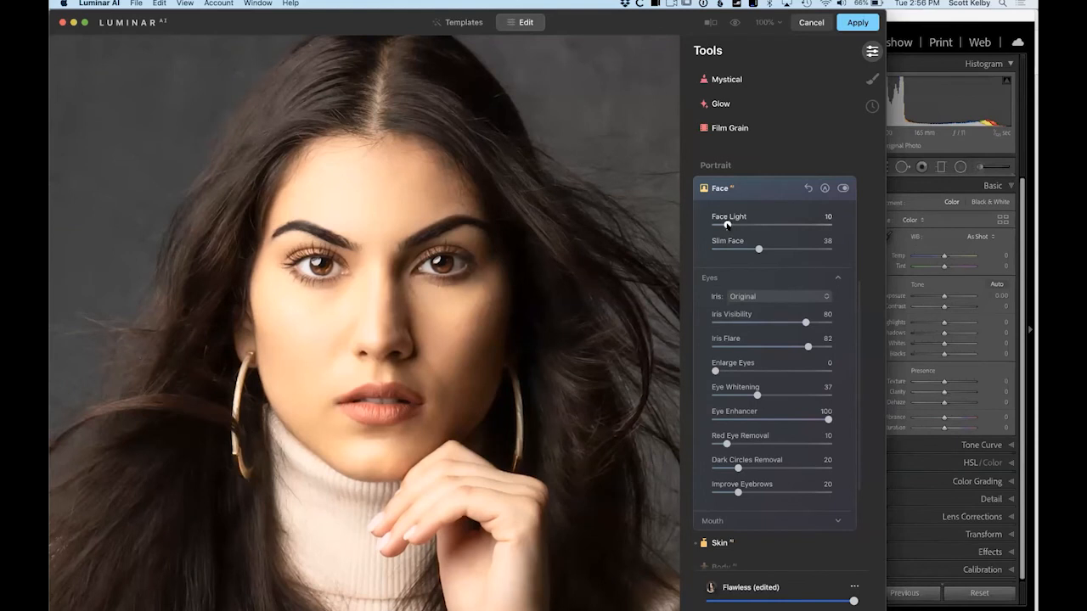
Collapse the Eyes settings and, in the Mouth settings, set Lips Darkening to 48 and Teeth Whitening to 17.
{"action": "left_click", "coordinate": [837, 277]}
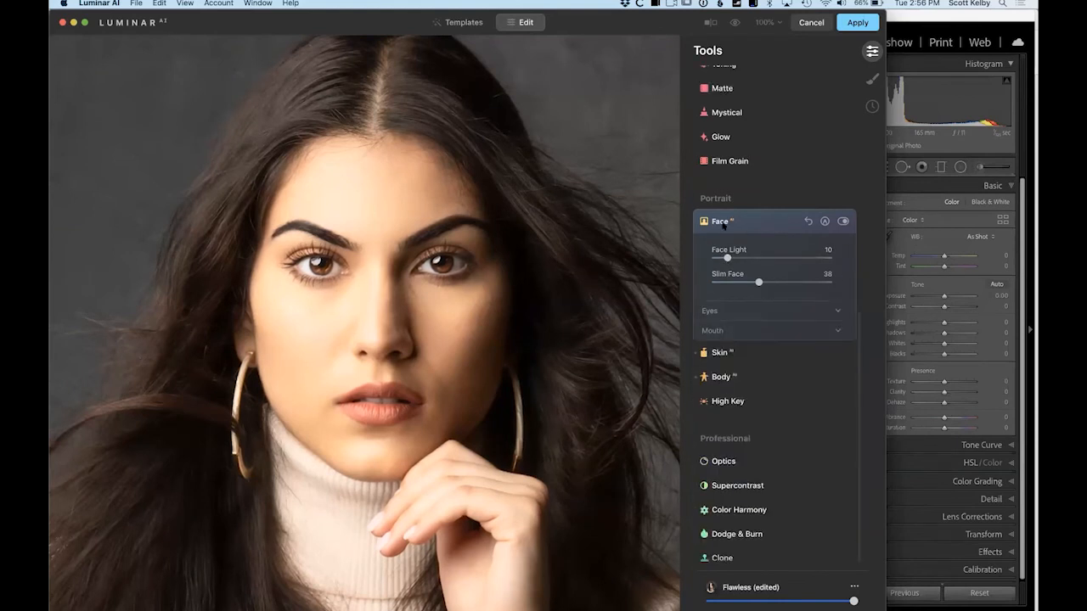
{"action": "left_click", "coordinate": [830, 330]}
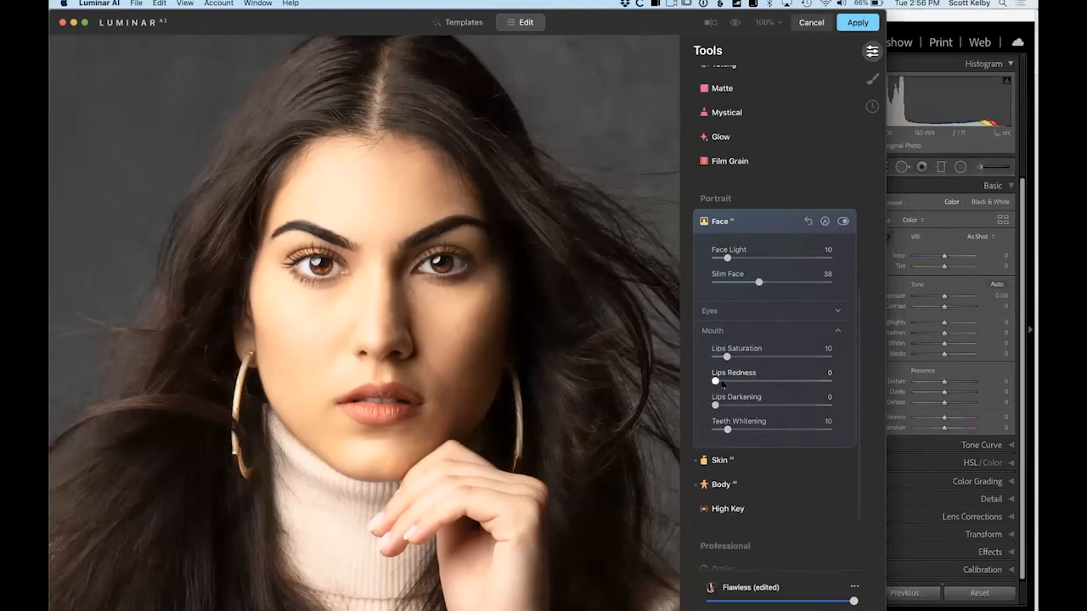
{"action": "left_click_drag", "start_coordinate": [715, 381], "coordinate": [769, 405]}
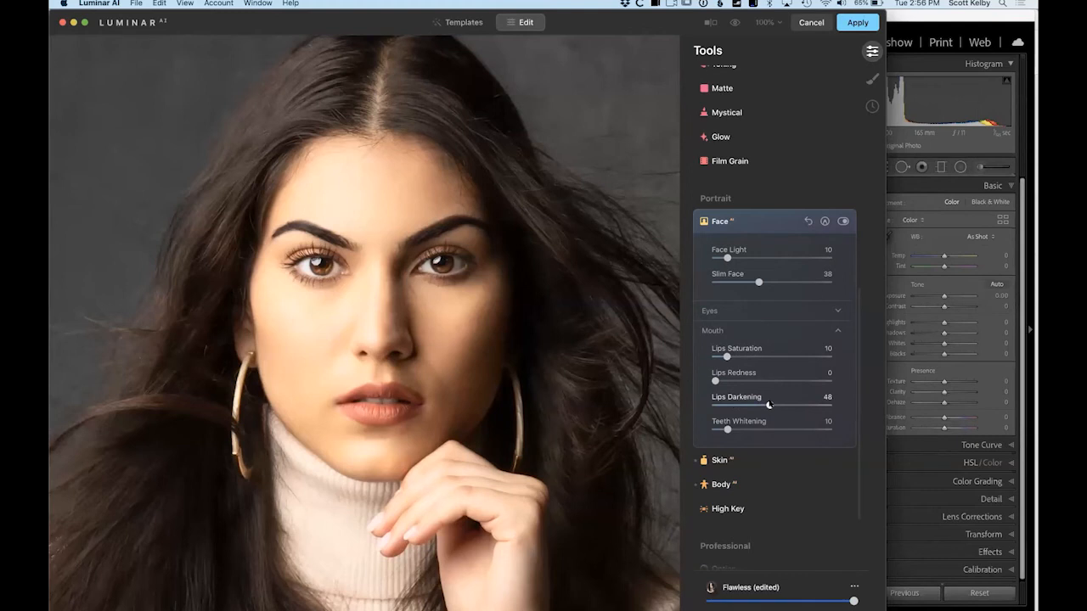
{"action": "mouse_move", "coordinate": [727, 428]}
{"action": "left_mouse_down"}
{"action": "mouse_move", "coordinate": [797, 430]}
{"action": "mouse_move", "coordinate": [735, 430]}
{"action": "left_mouse_up"}
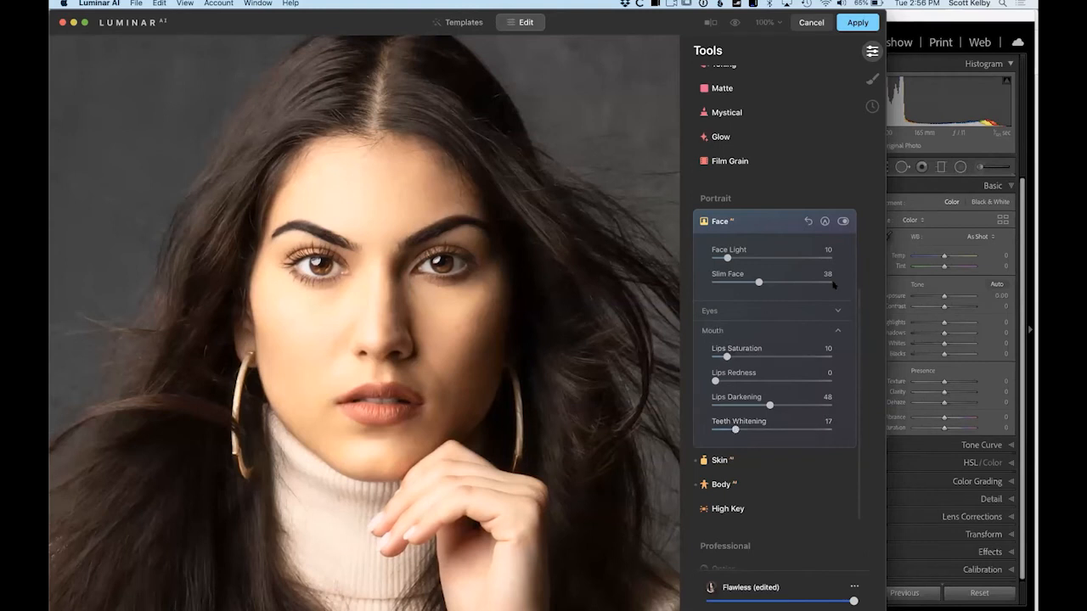
Expand the Eyes settings in Face AI, and in the Skin AI settings raise Shine Removal past the middle of its range.
{"action": "left_click", "coordinate": [836, 311]}
{"action": "scroll", "coordinate": [819, 222], "scroll_direction": "down", "scroll_amount": 7}
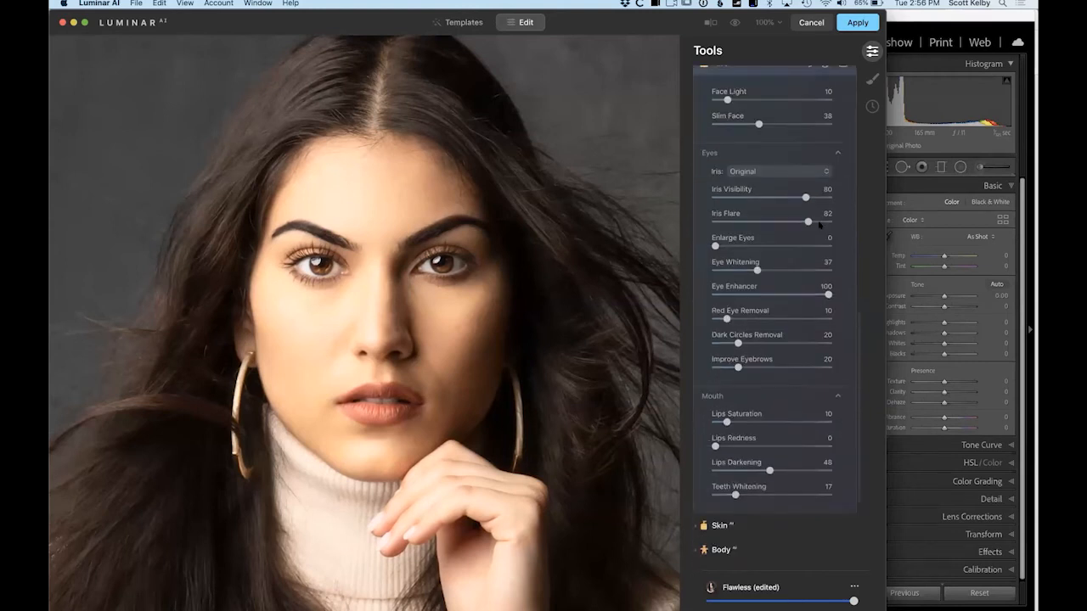
{"action": "left_click", "coordinate": [715, 378]}
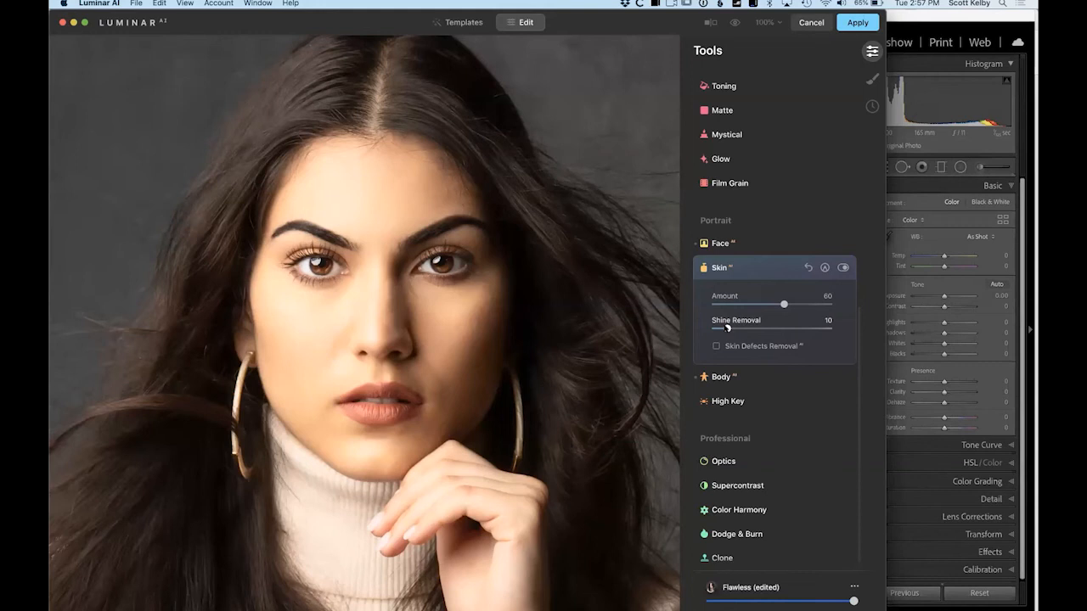
{"action": "left_click_drag", "start_coordinate": [726, 328], "coordinate": [765, 329]}
{"action": "mouse_move", "coordinate": [766, 329]}
{"action": "left_mouse_down"}
{"action": "mouse_move", "coordinate": [822, 330]}
{"action": "mouse_move", "coordinate": [787, 329]}
{"action": "left_mouse_up"}
Examine the High Key settings, keeping their Amount at 0, and open the Body AI settings.
{"action": "left_click", "coordinate": [735, 401]}
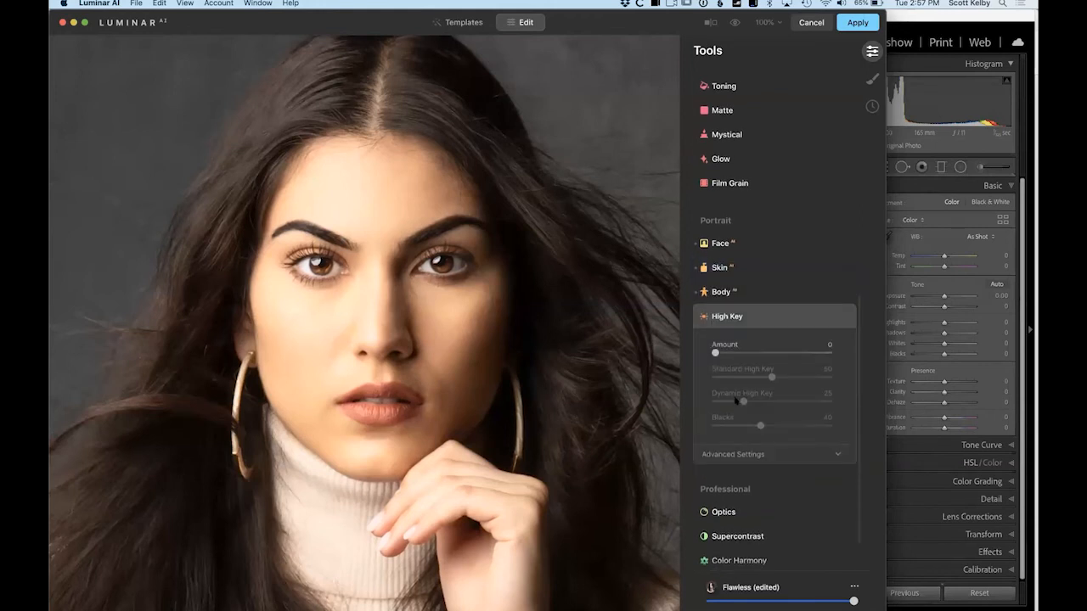
{"action": "mouse_move", "coordinate": [716, 352]}
{"action": "left_mouse_down"}
{"action": "mouse_move", "coordinate": [770, 356]}
{"action": "mouse_move", "coordinate": [703, 357]}
{"action": "left_mouse_up"}
{"action": "left_click", "coordinate": [745, 291]}
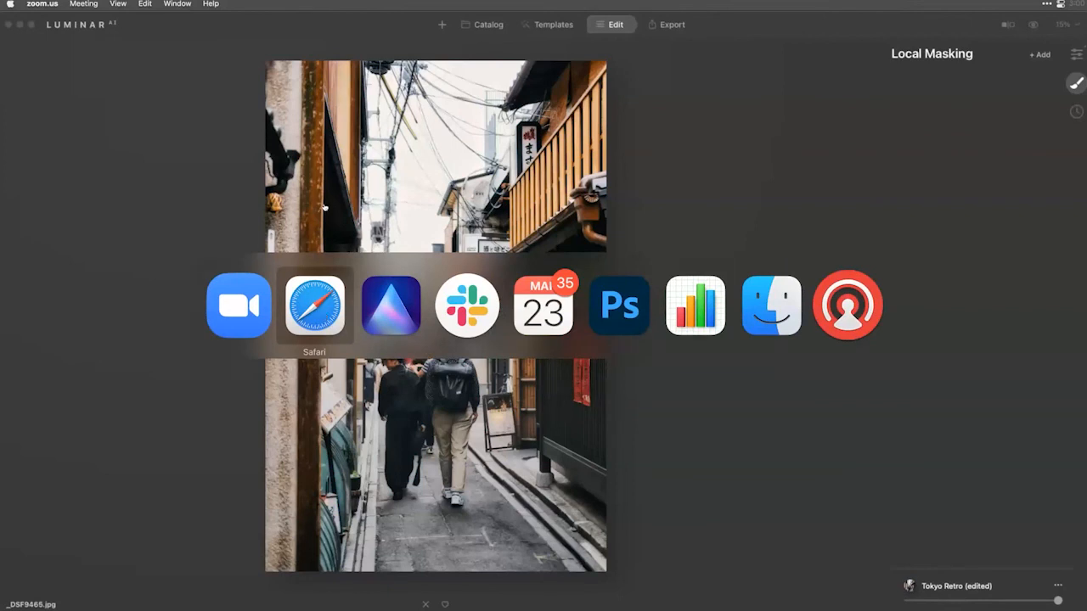
Switch to Safari and look through the membership perks on the Luminar X Membership page.
{"action": "left_click", "coordinate": [315, 294]}
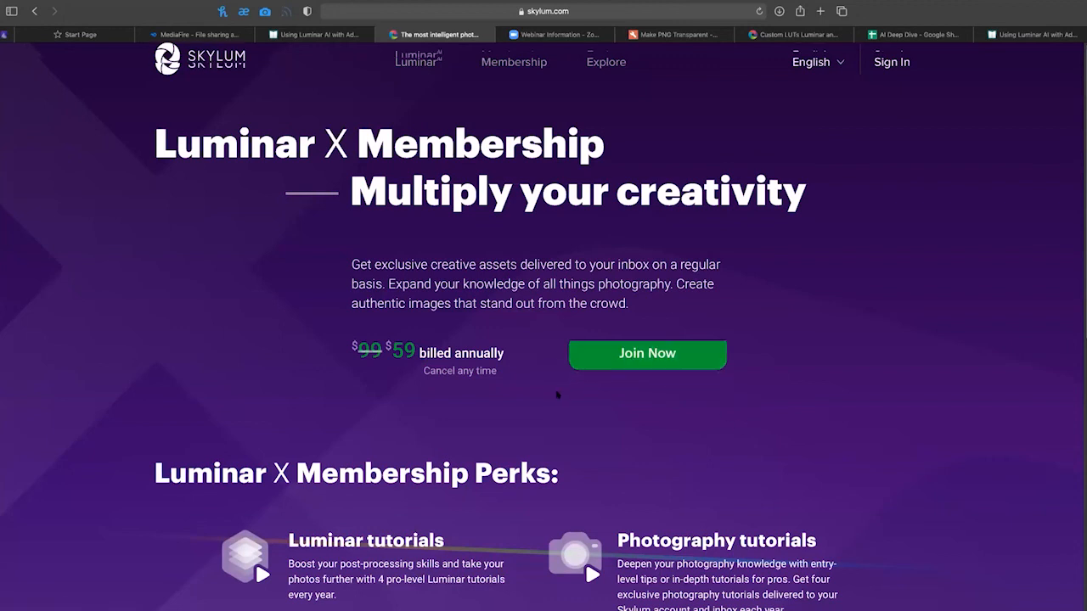
{"action": "scroll", "coordinate": [558, 393], "scroll_direction": "down", "scroll_amount": 5}
{"action": "scroll", "coordinate": [556, 394], "scroll_direction": "down", "scroll_amount": 5}
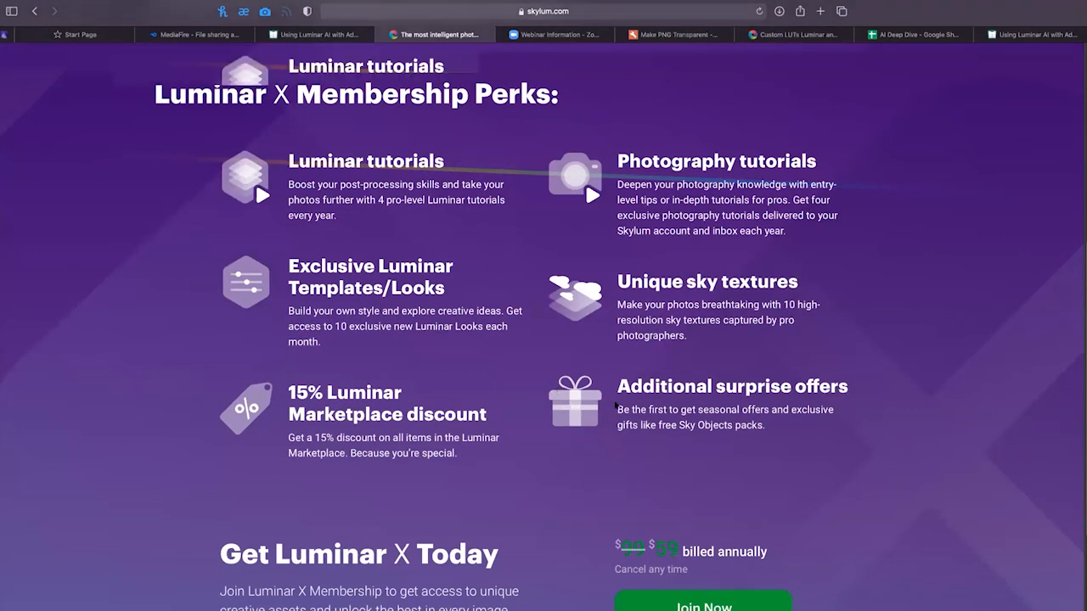
{"action": "scroll", "coordinate": [686, 259], "scroll_direction": "up", "scroll_amount": 7}
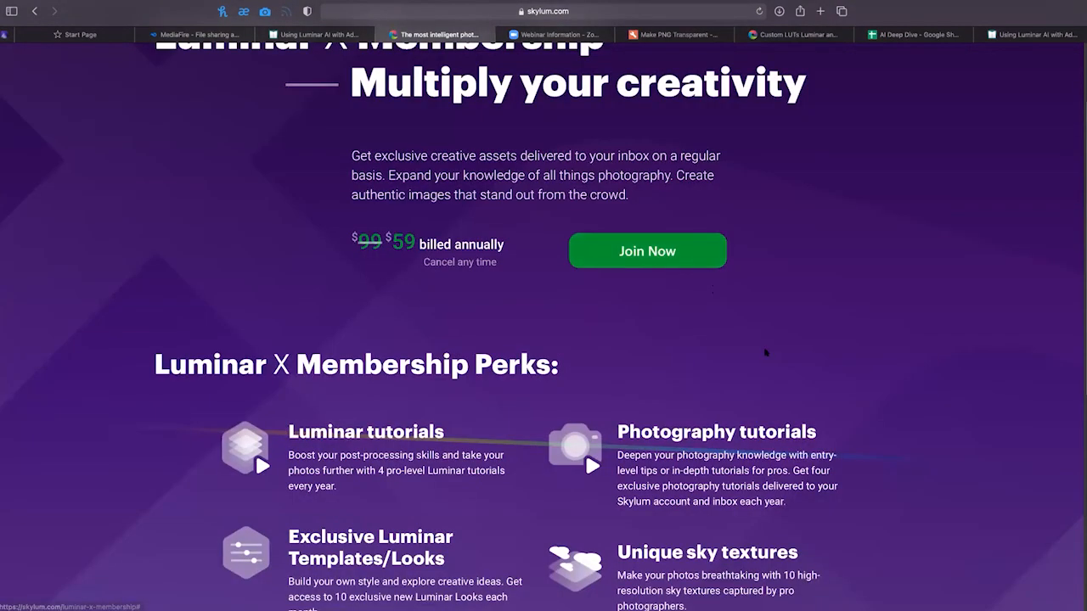
Try the coupon code DEEPDIVE in the Luminar X Membership checkout, and close the checkout without paying.
{"action": "left_click", "coordinate": [641, 255]}
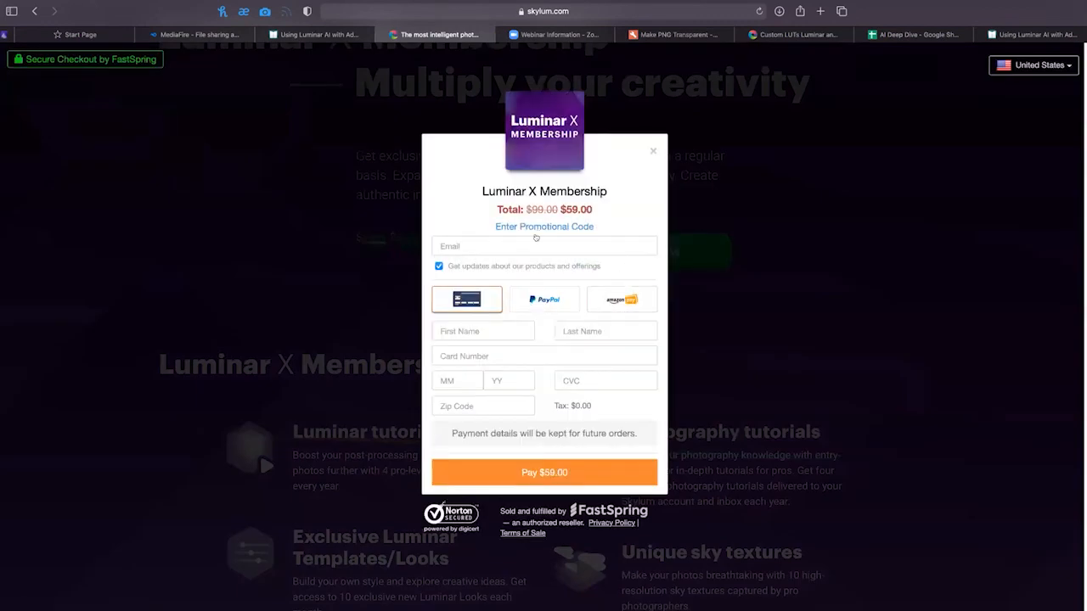
{"action": "left_click", "coordinate": [531, 226]}
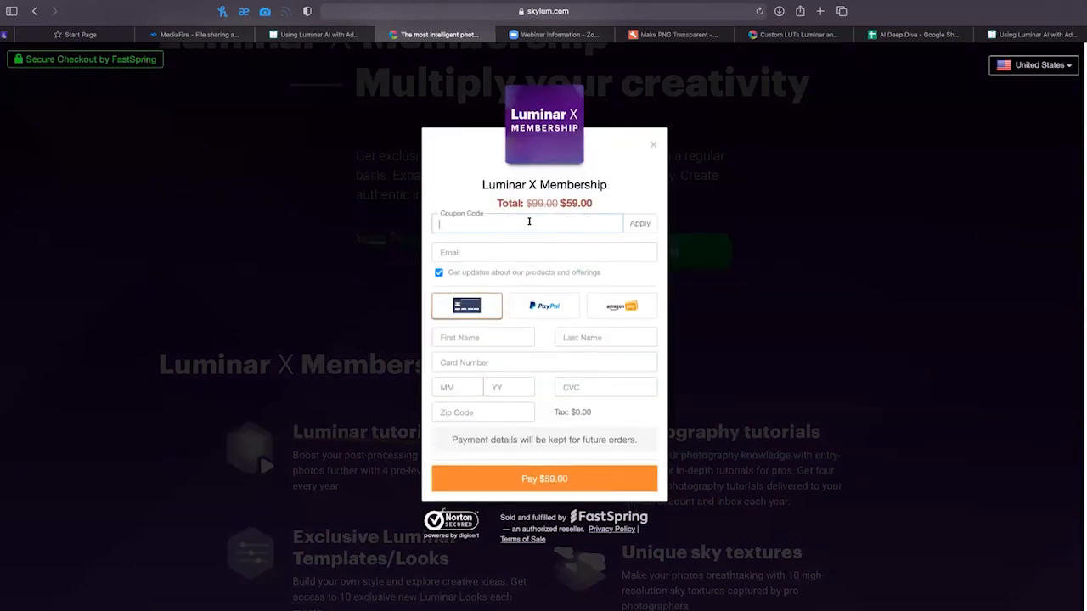
{"action": "type", "text": "DEEPDIVE"}
{"action": "left_click", "coordinate": [632, 224]}
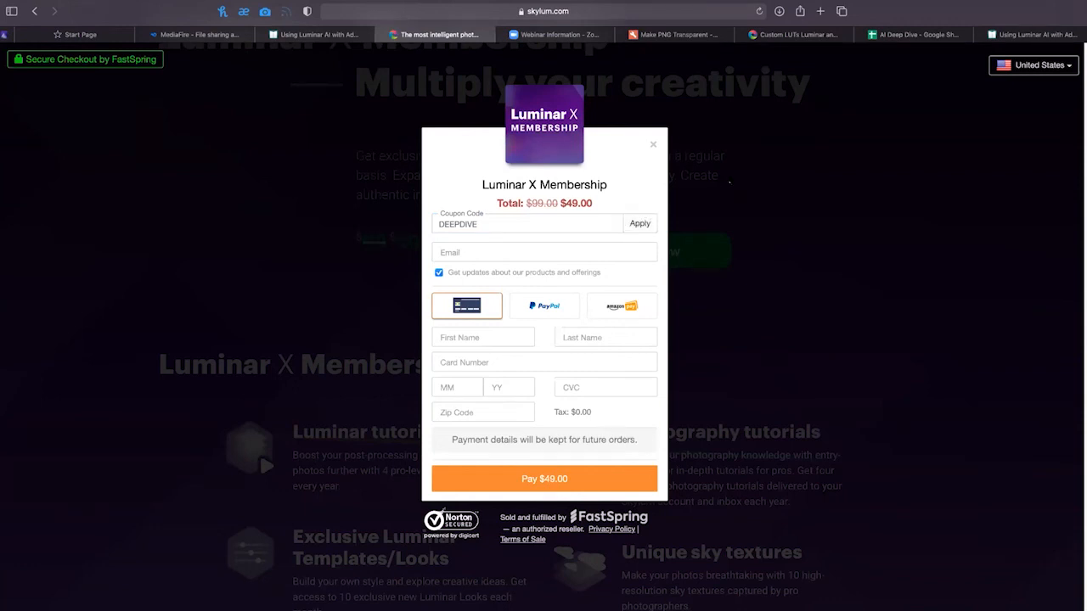
{"action": "left_click", "coordinate": [650, 144]}
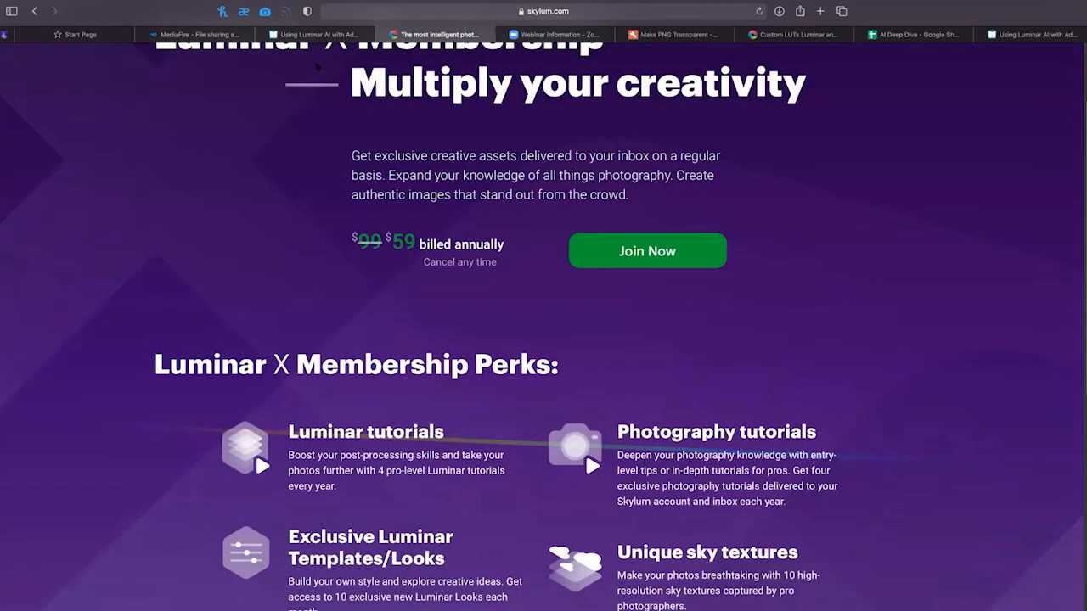